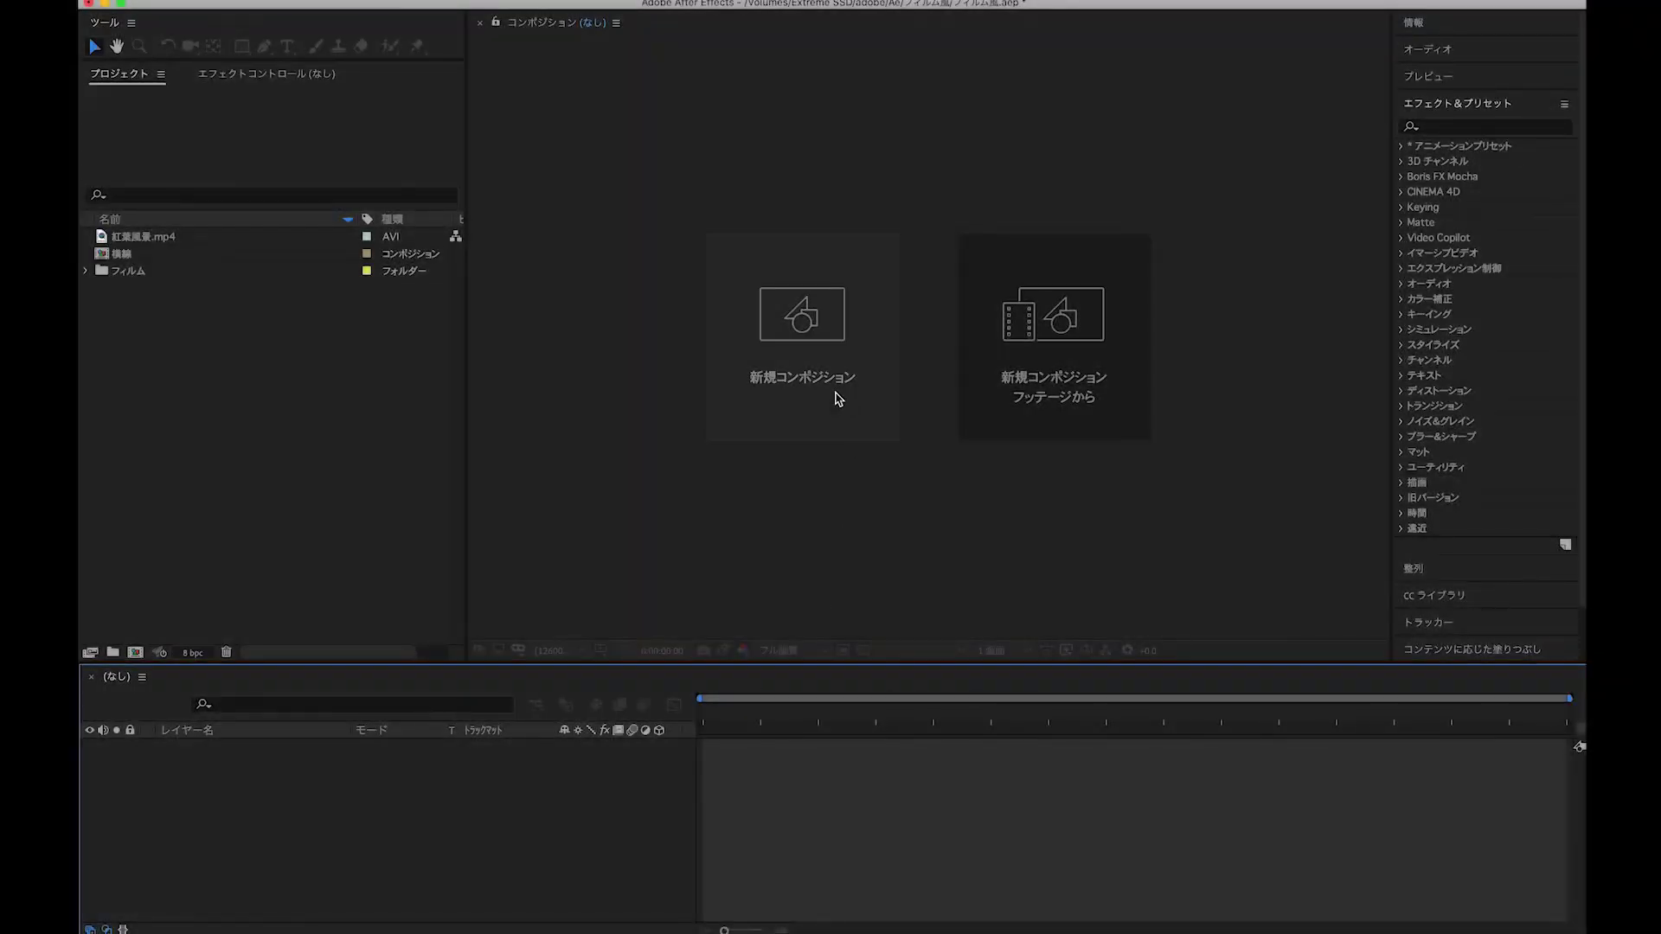
Start a new composition, bringing up its HDTV 1080 29.97 settings.
click(837, 398)
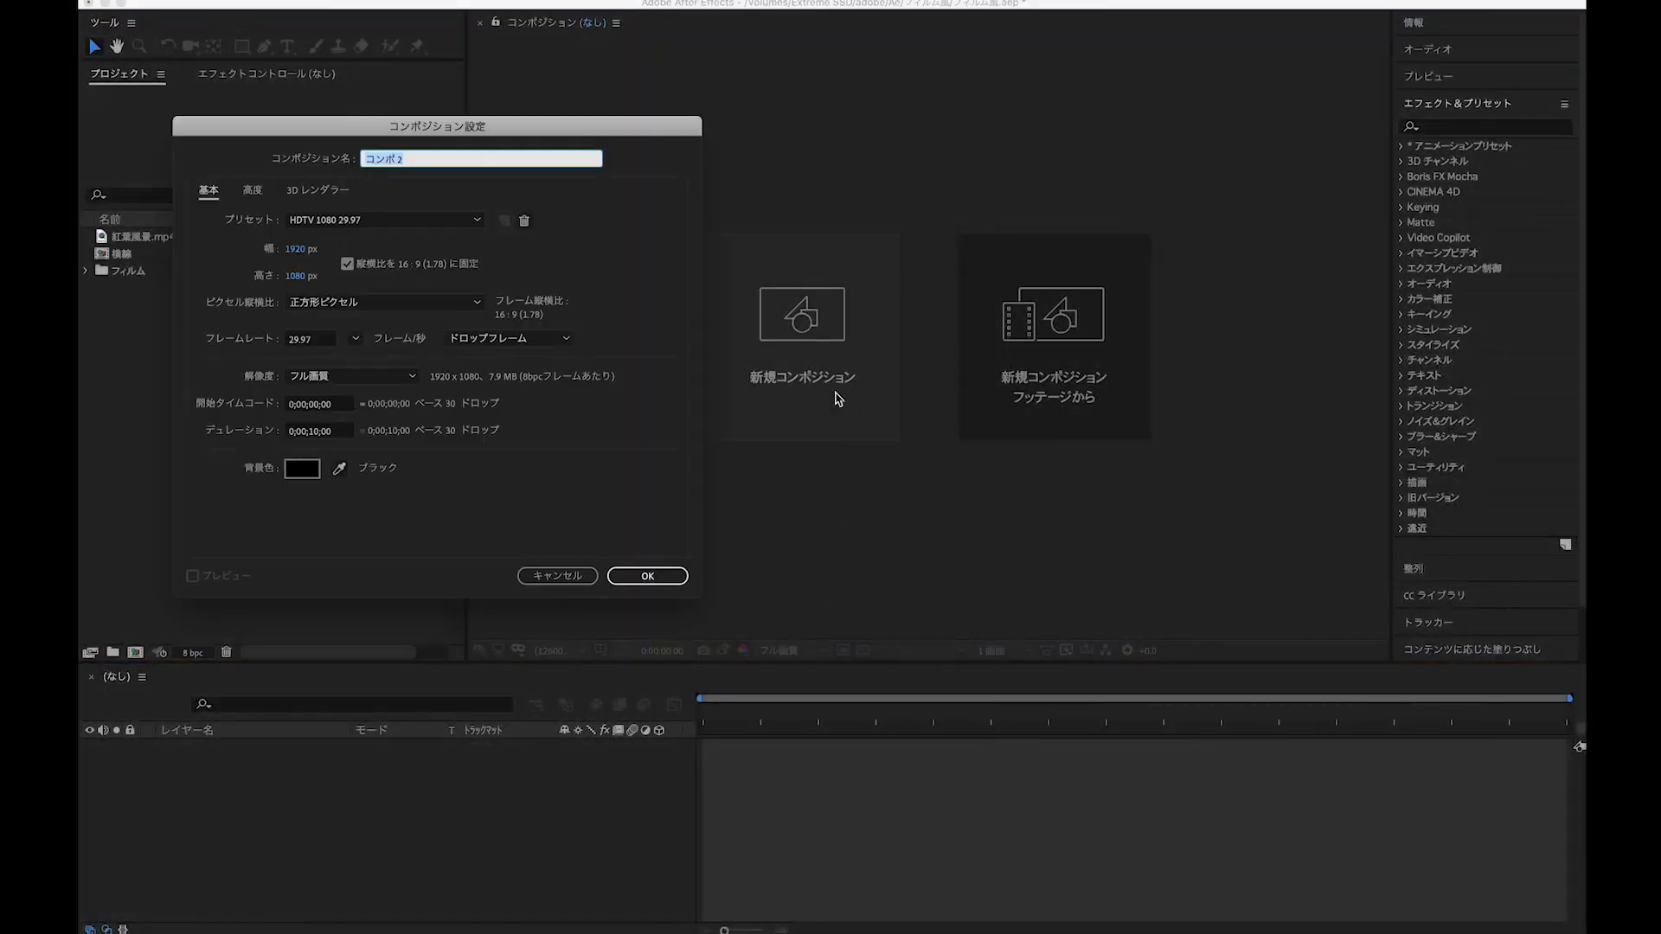
Create the 1920×1080, 10 s composition コンポ 2 and add a full-frame black solid to it.
click(661, 580)
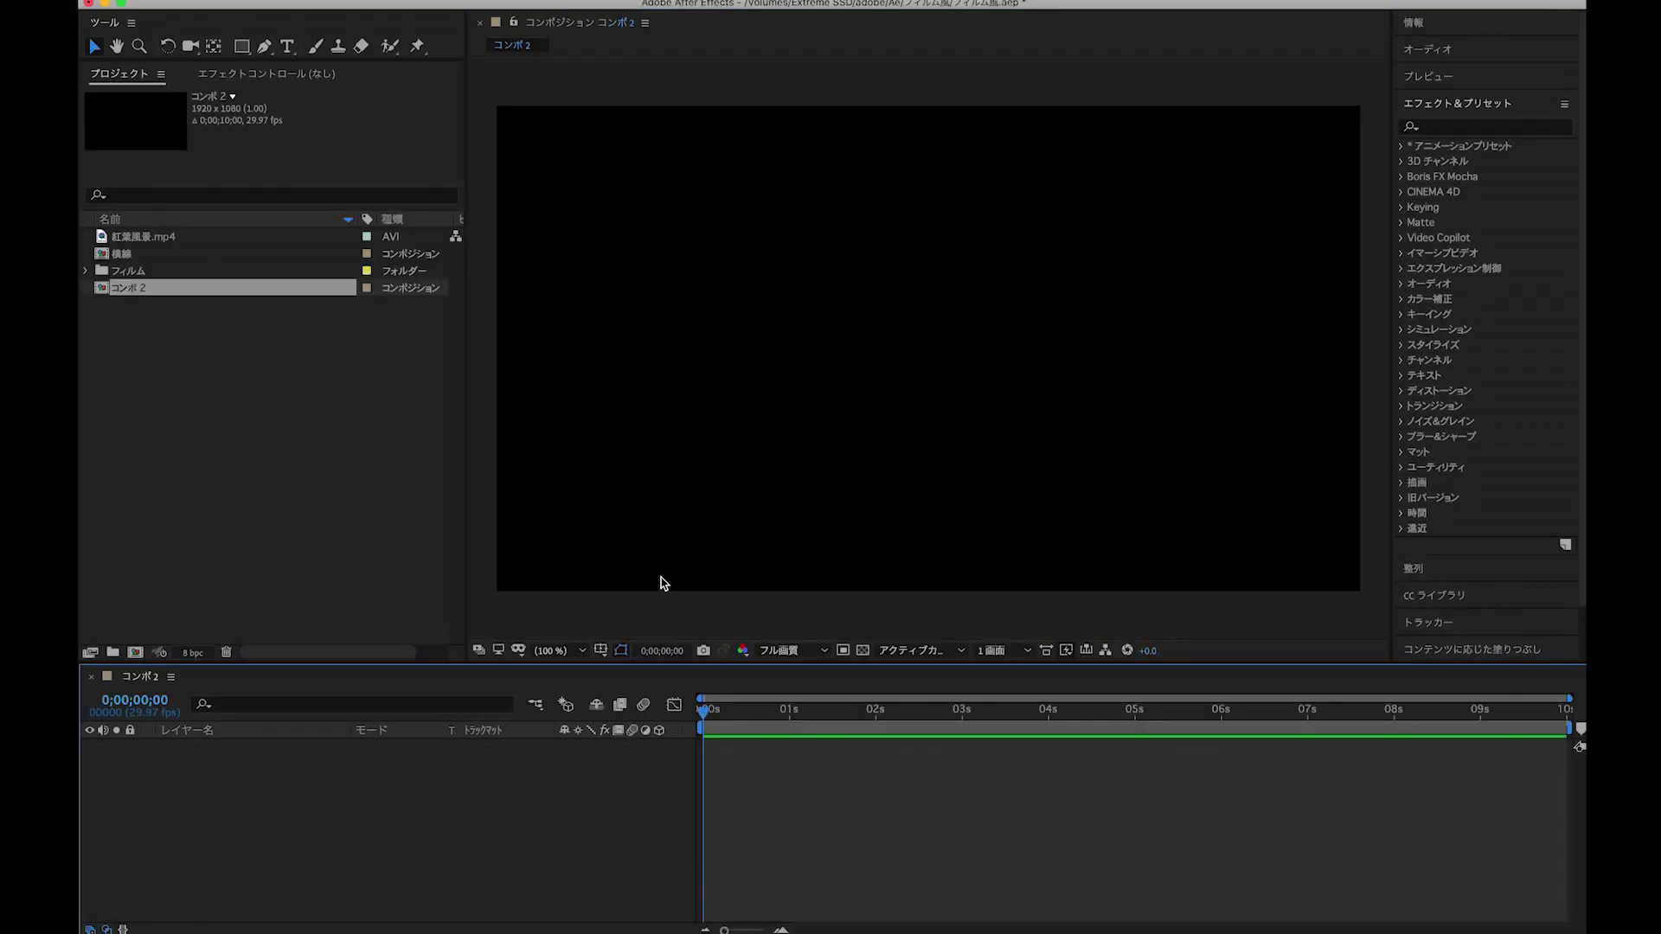
right_click(405, 788)
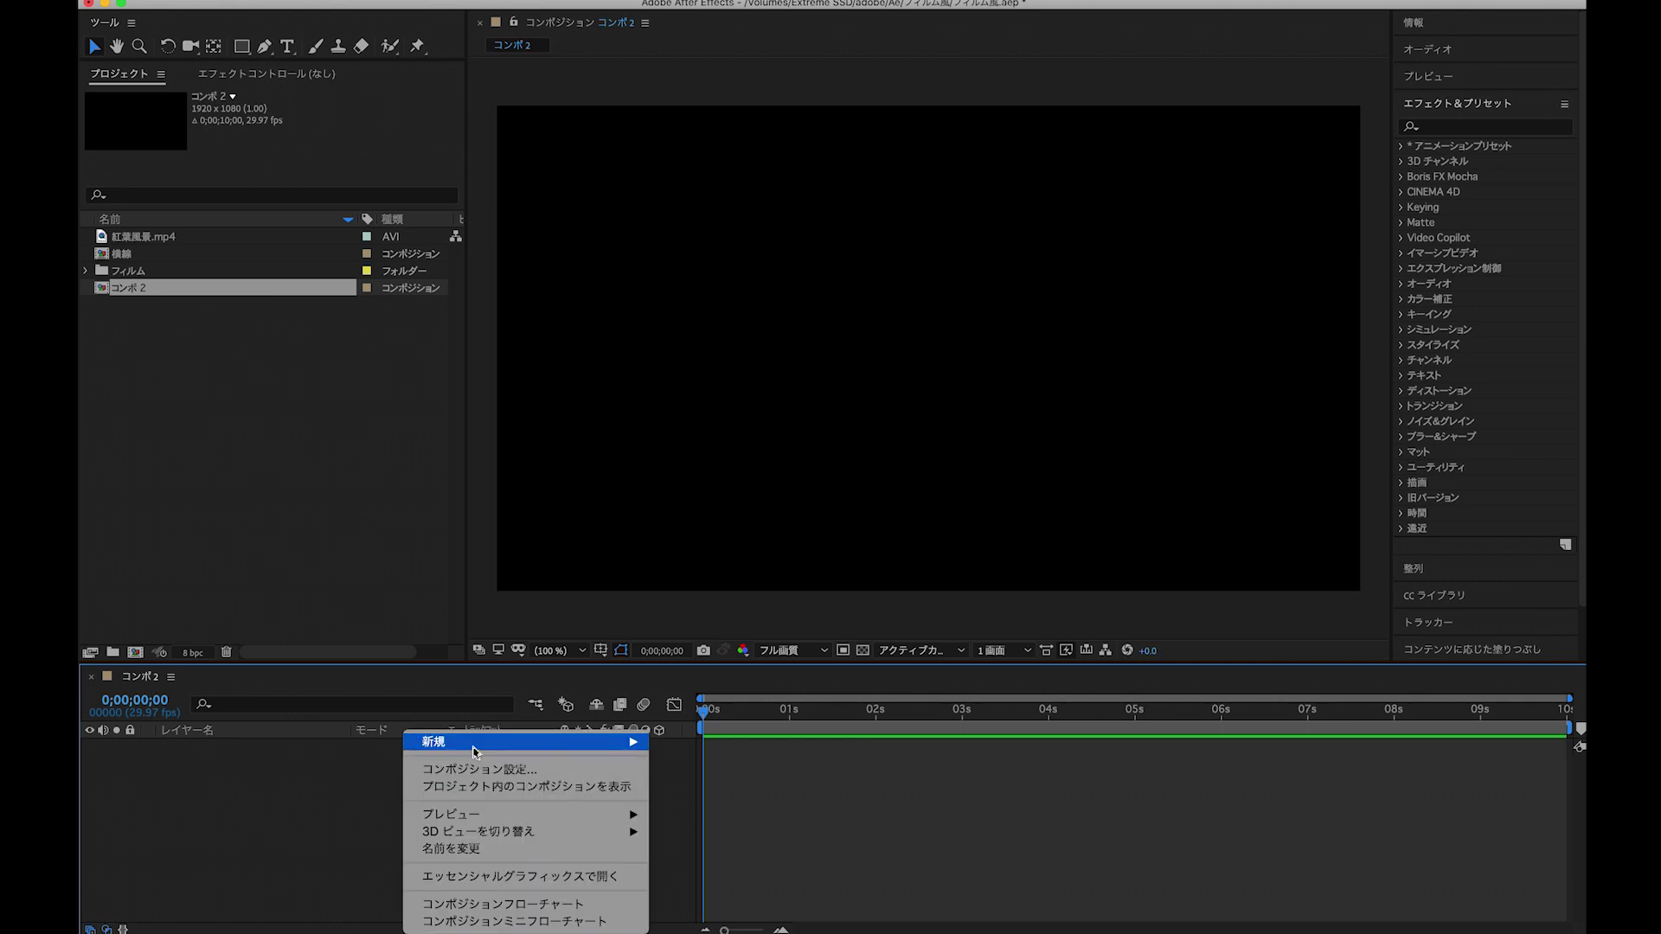
mouse_move(474, 743)
click(720, 785)
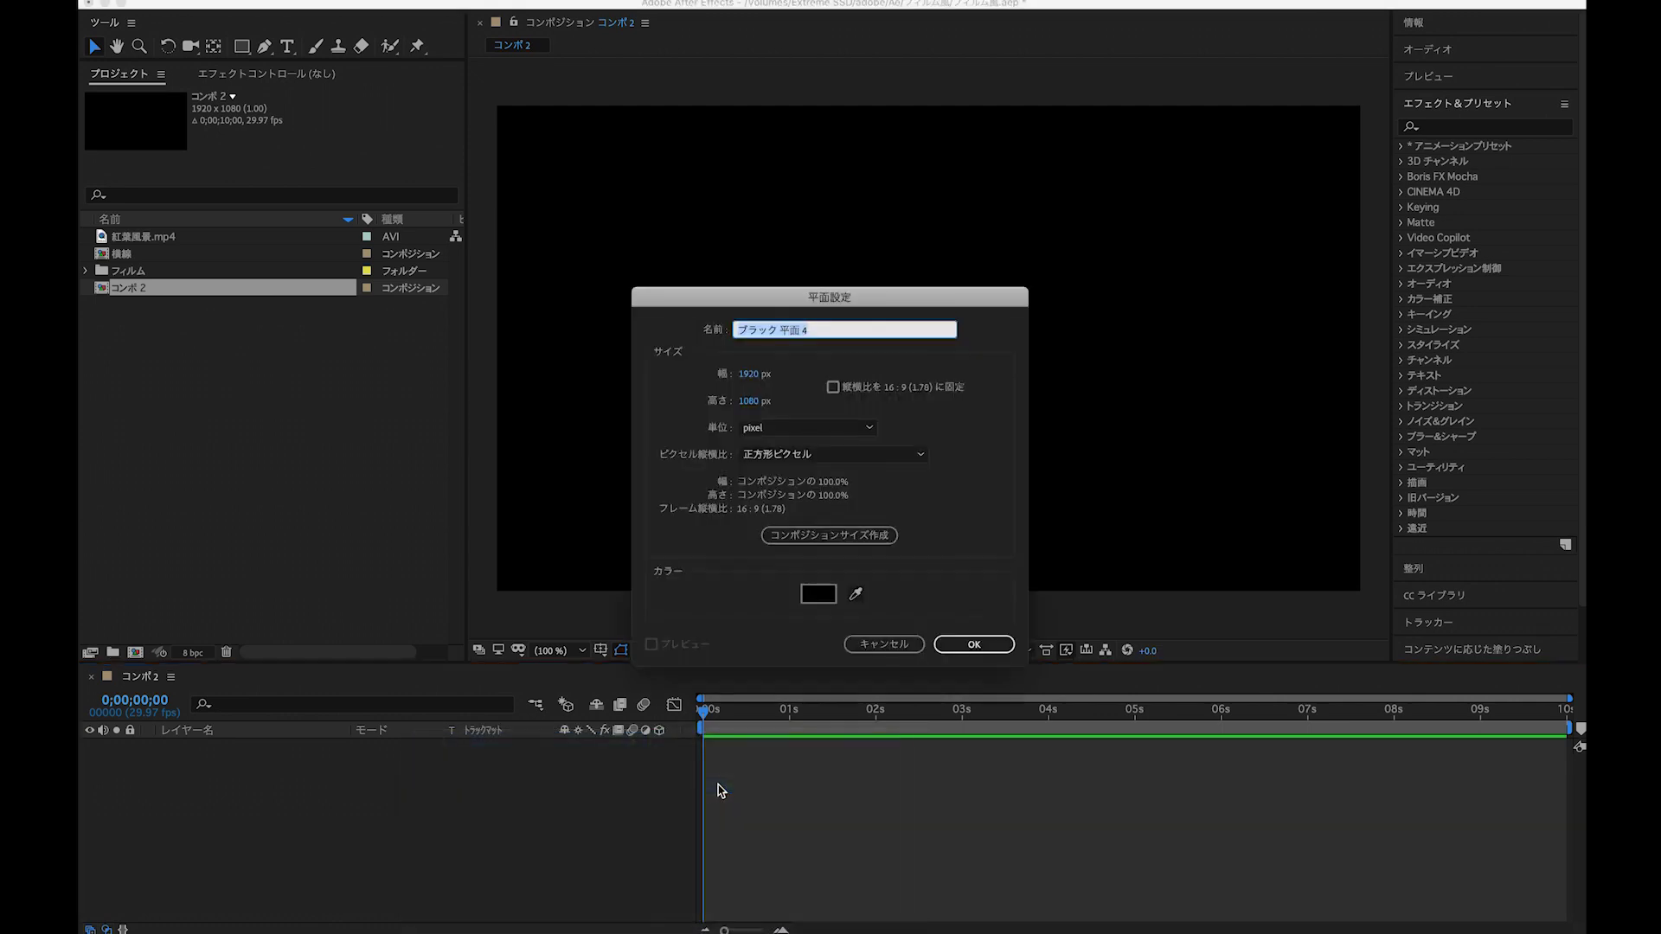
click(943, 645)
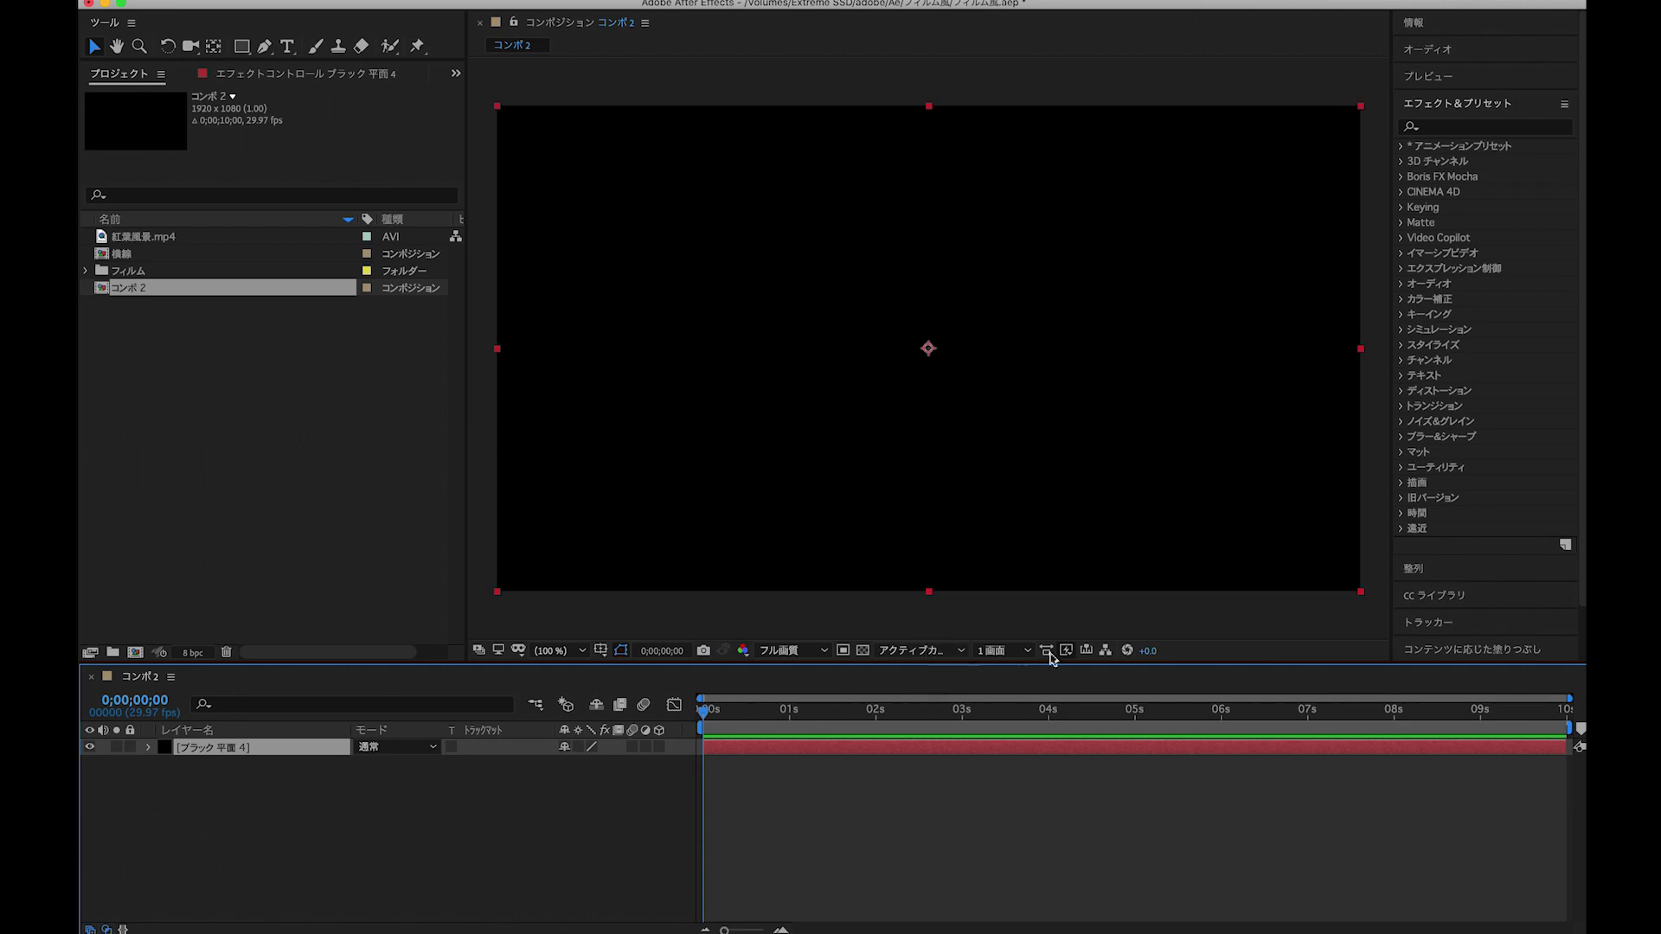
Find the Grid (グリッド) effect and apply it to the black solid.
click(1461, 128)
text(ぐ)
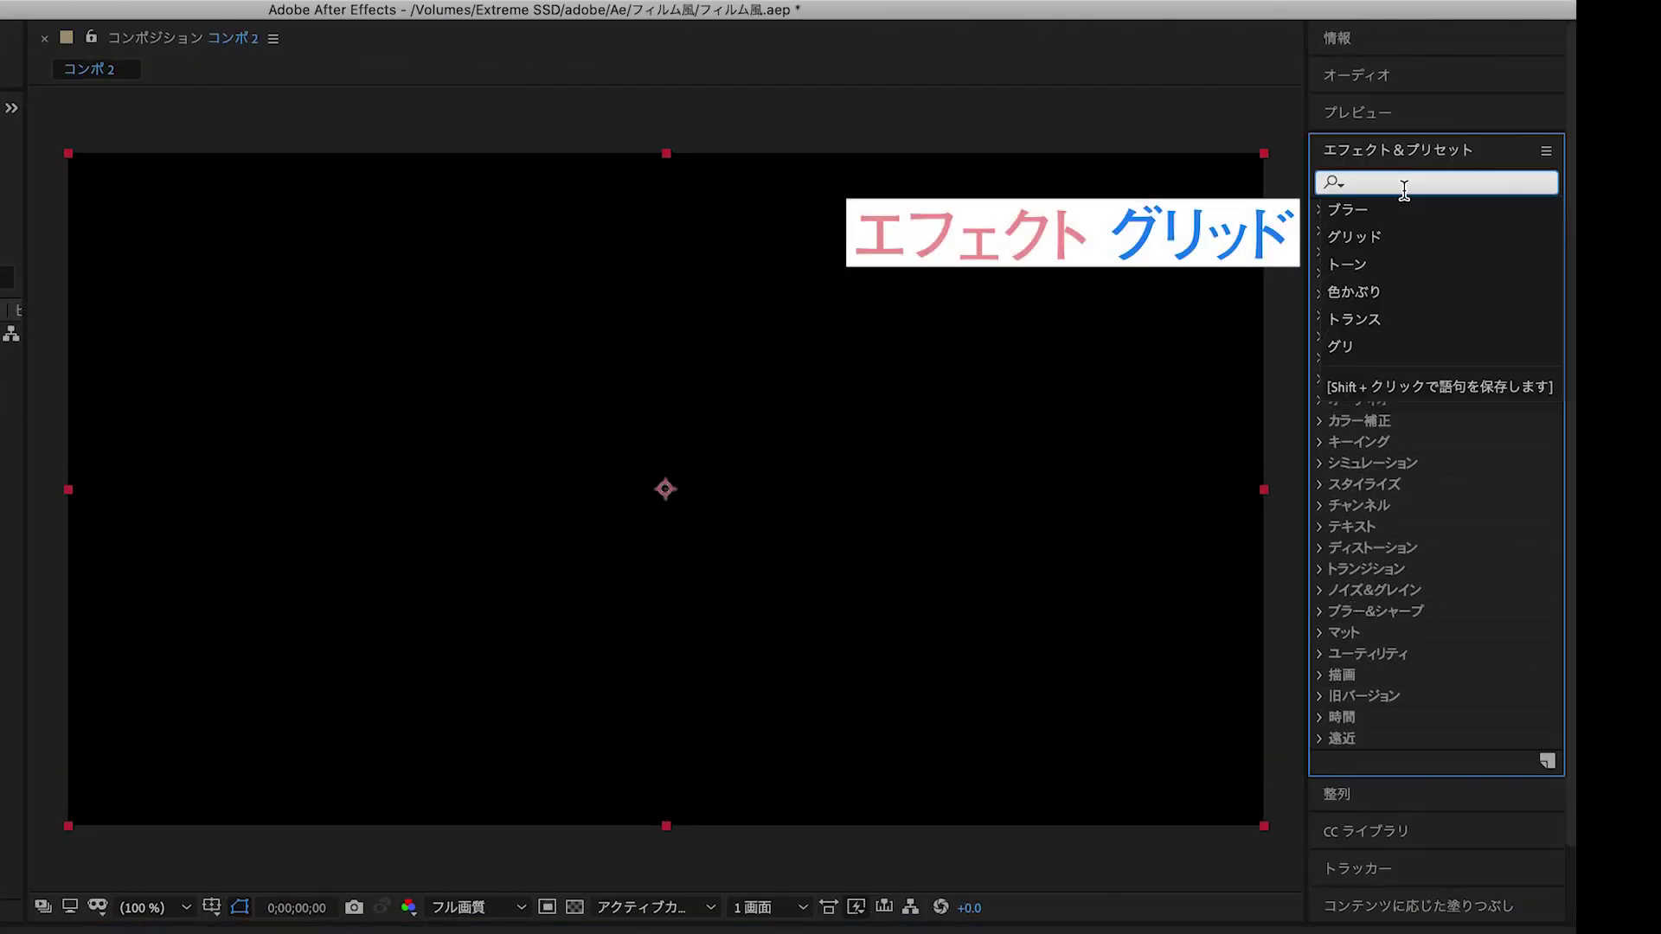
text(do)
key(space)
key(Return)
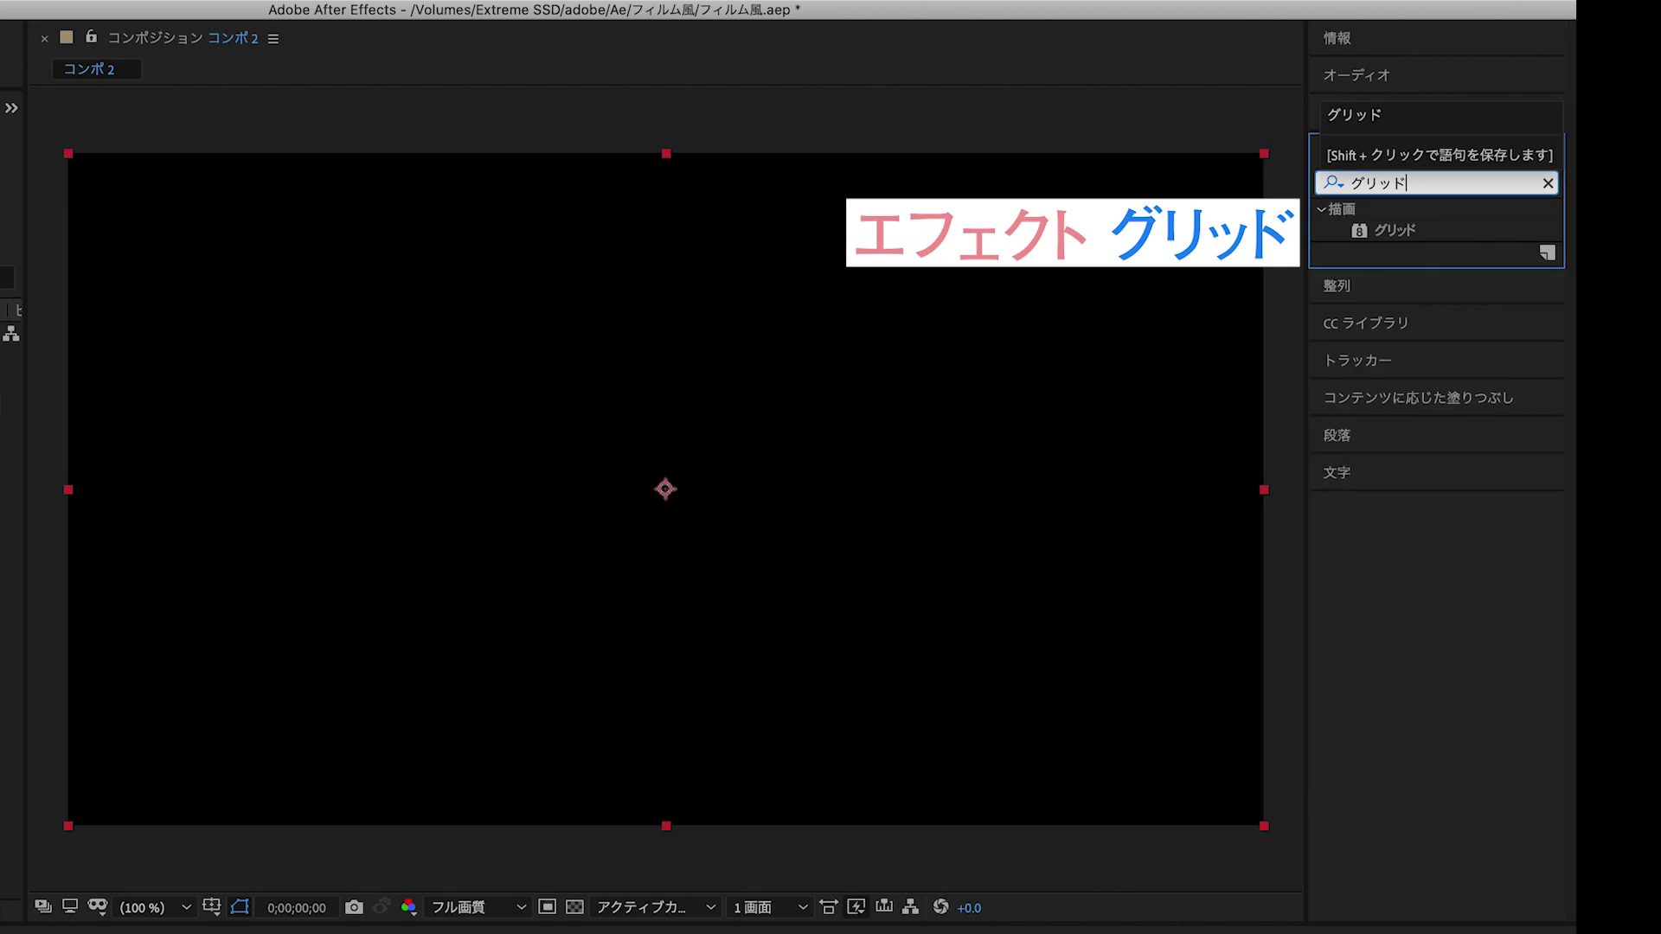
drag(1356, 221, 1013, 448)
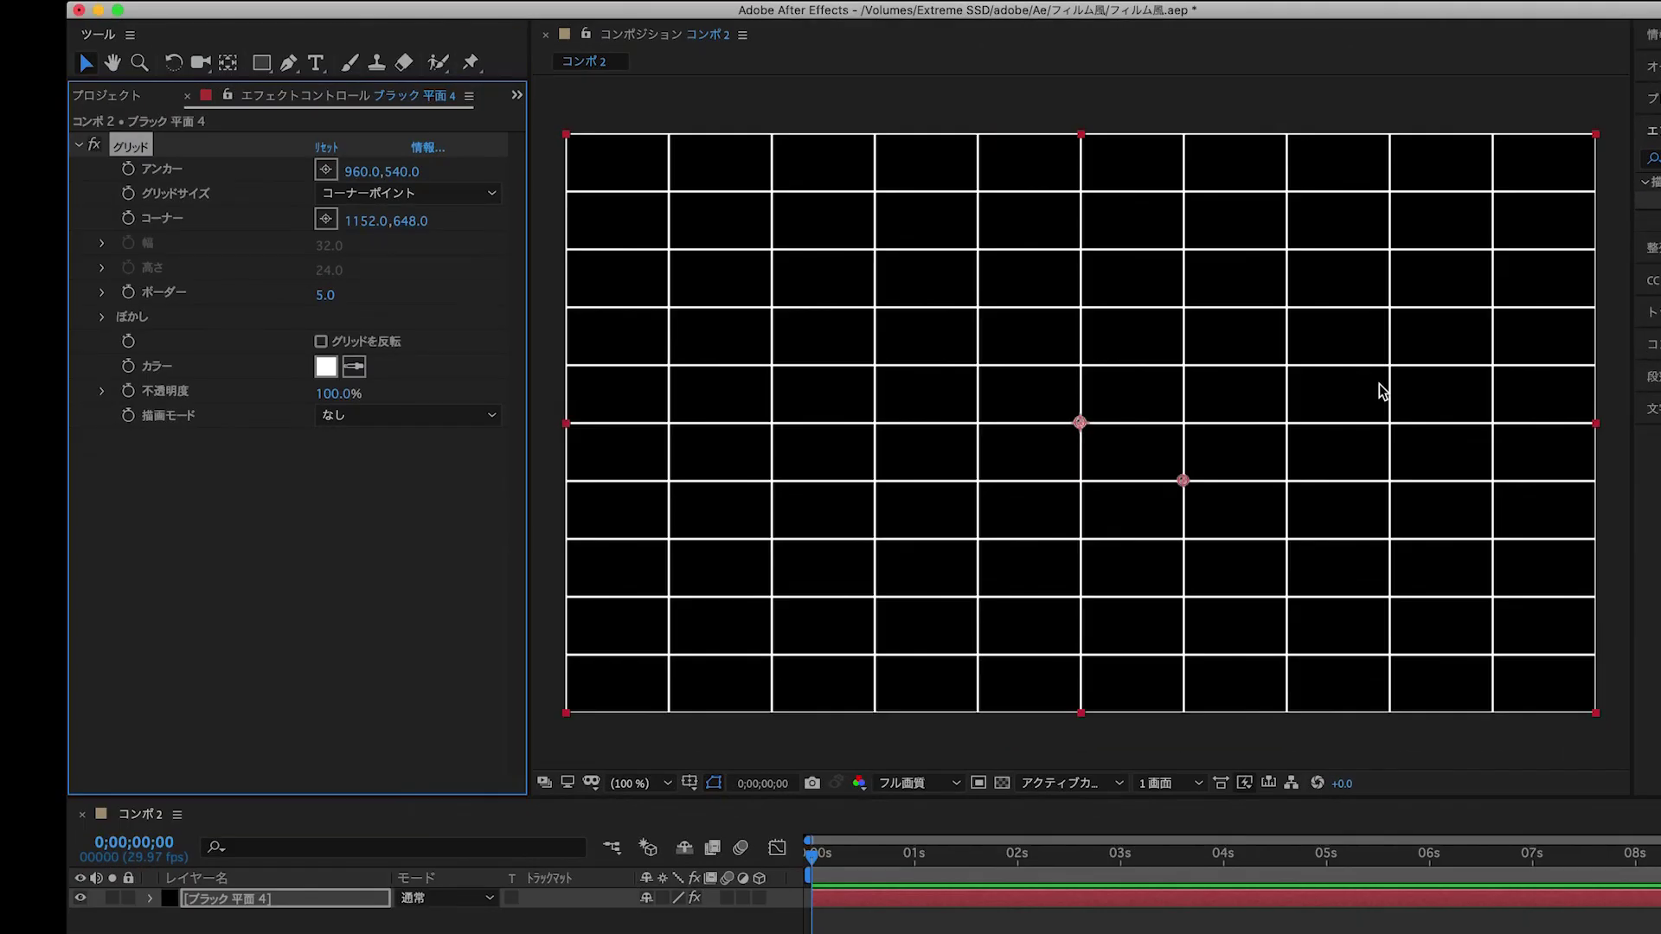
Anchor the grid at the left edge and size it with Width & Height sliders: width 2000, height 8.
click(327, 177)
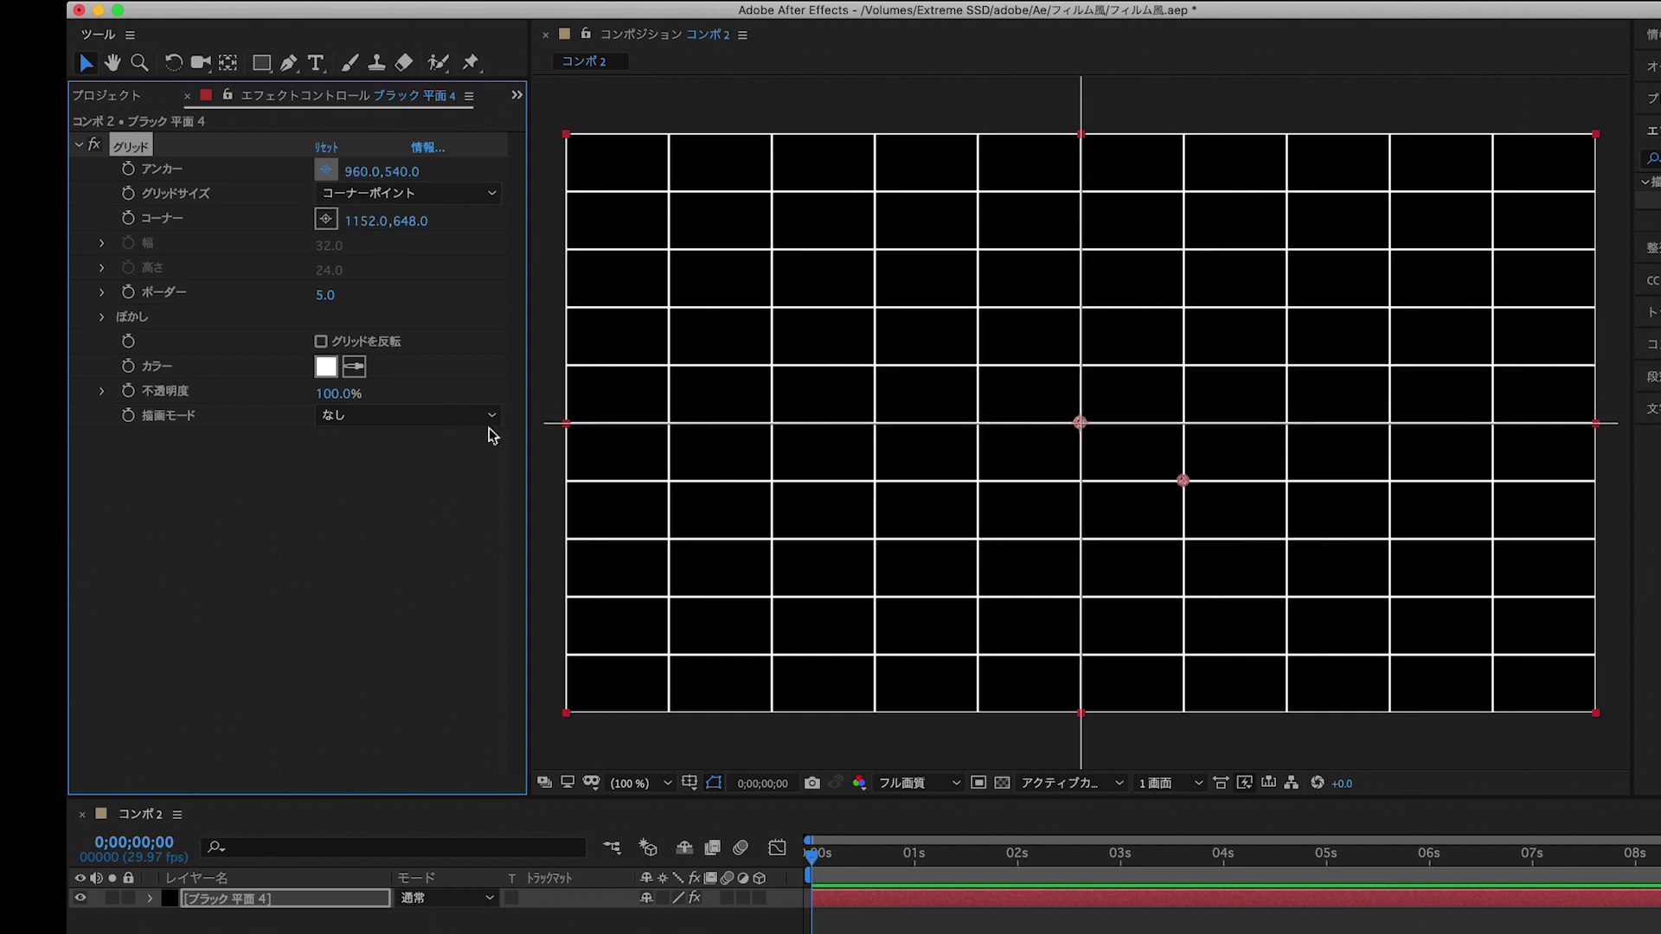
click(549, 423)
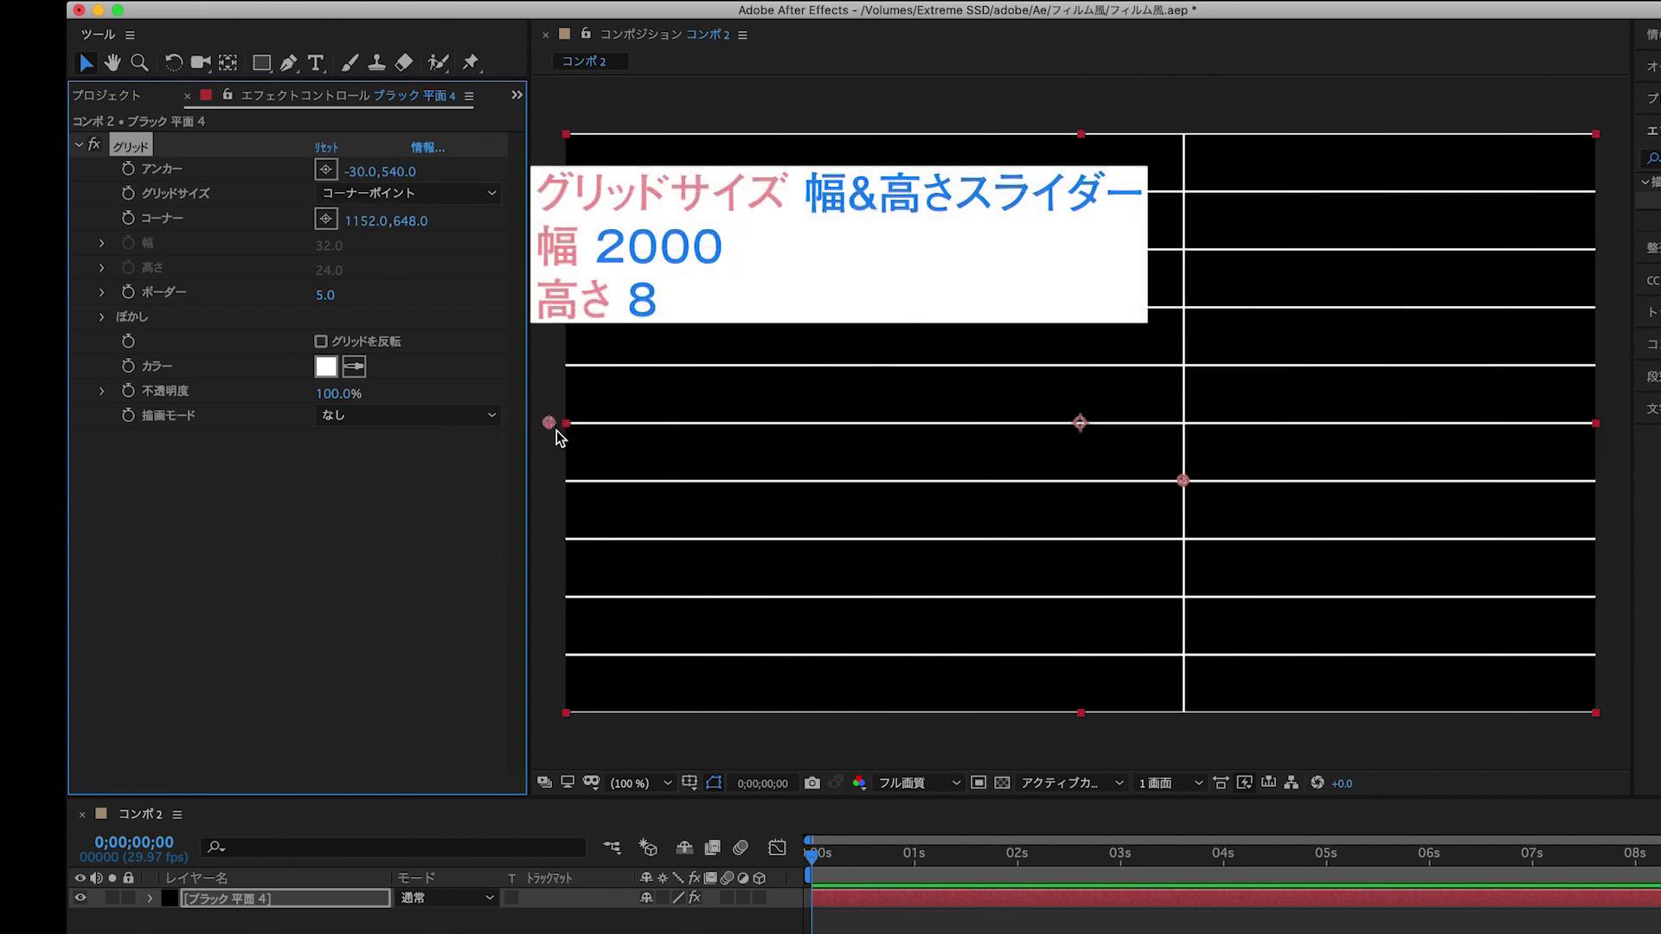
click(467, 205)
click(460, 258)
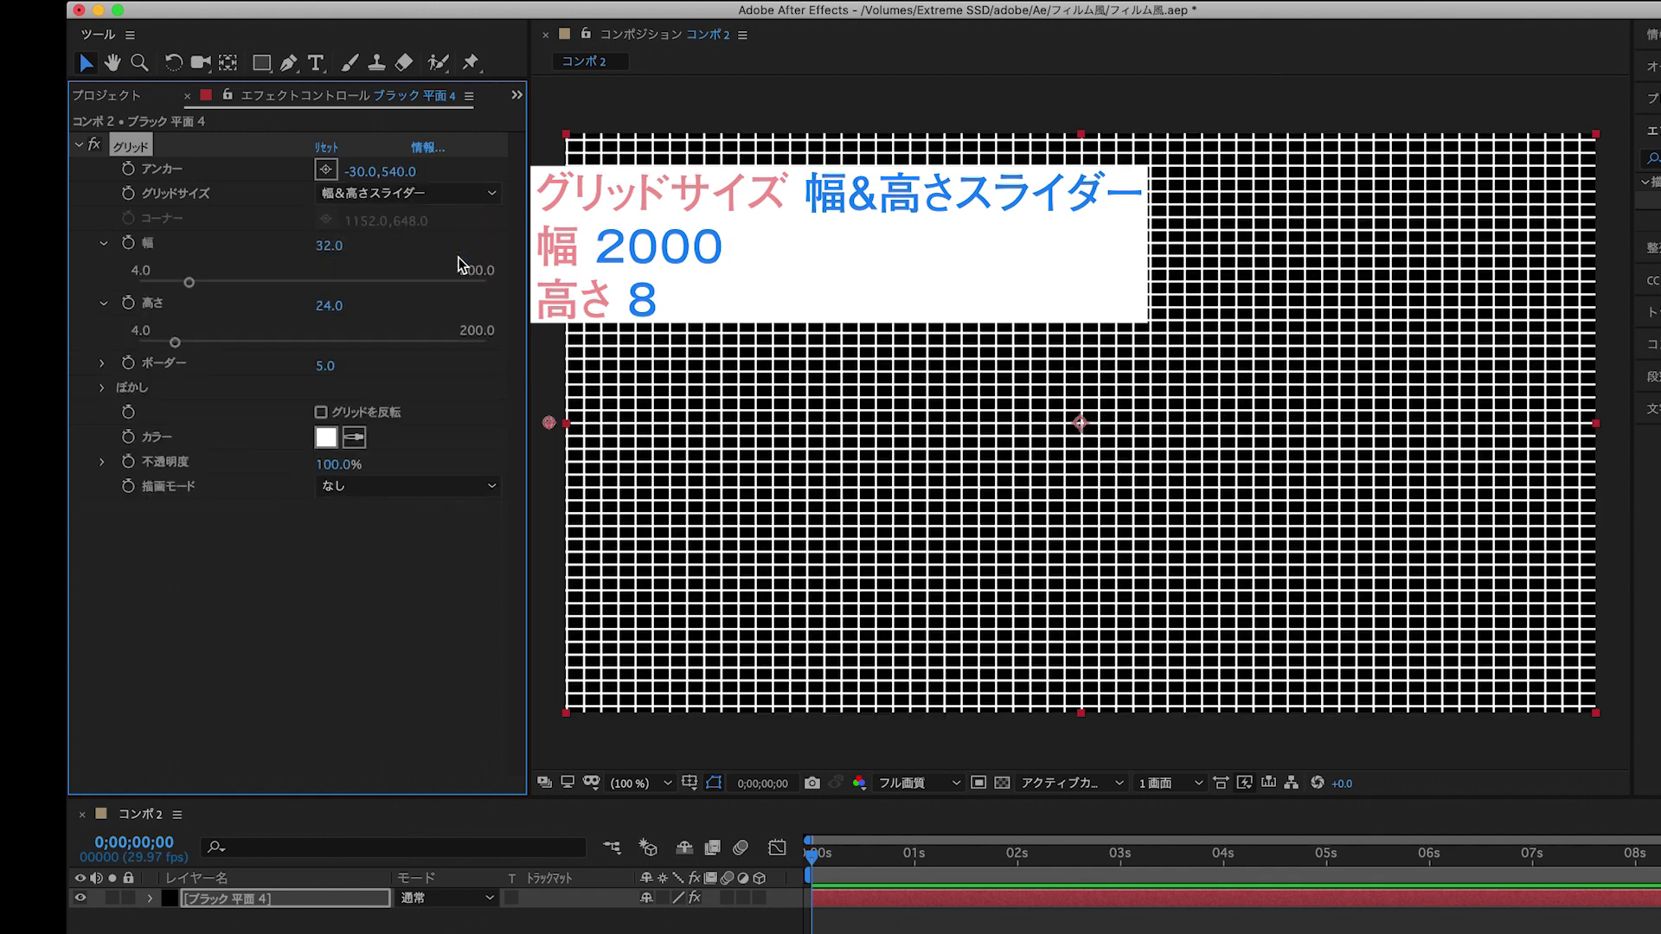
click(330, 248)
text(20)
key(Return)
click(329, 308)
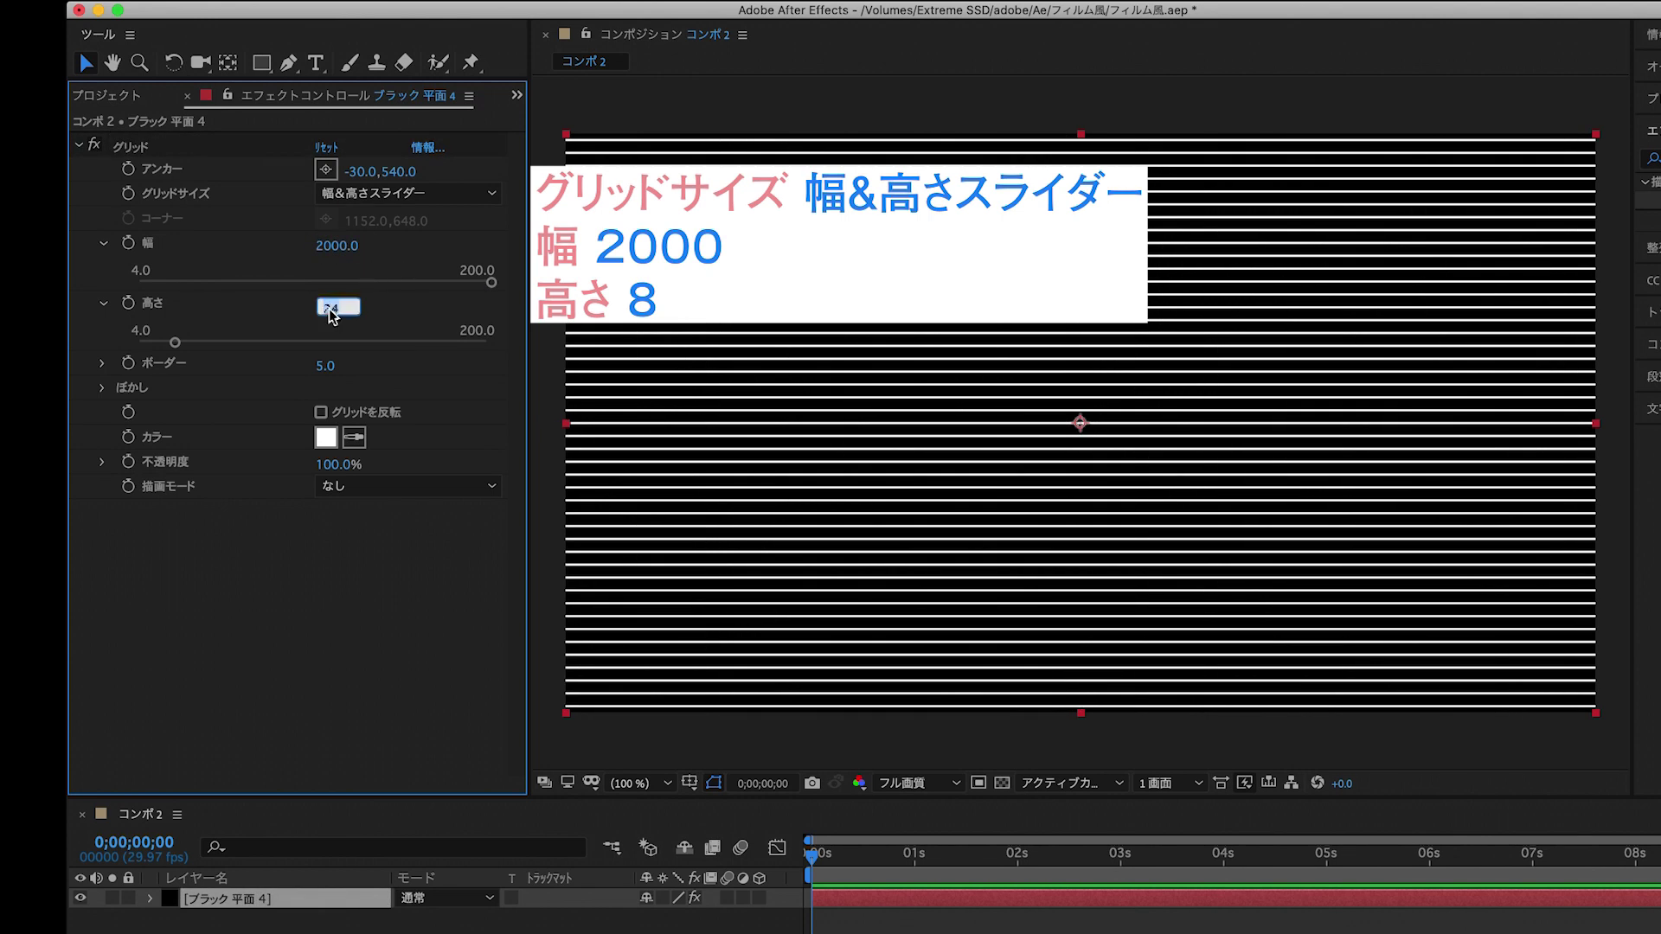
text(8)
key(Return)
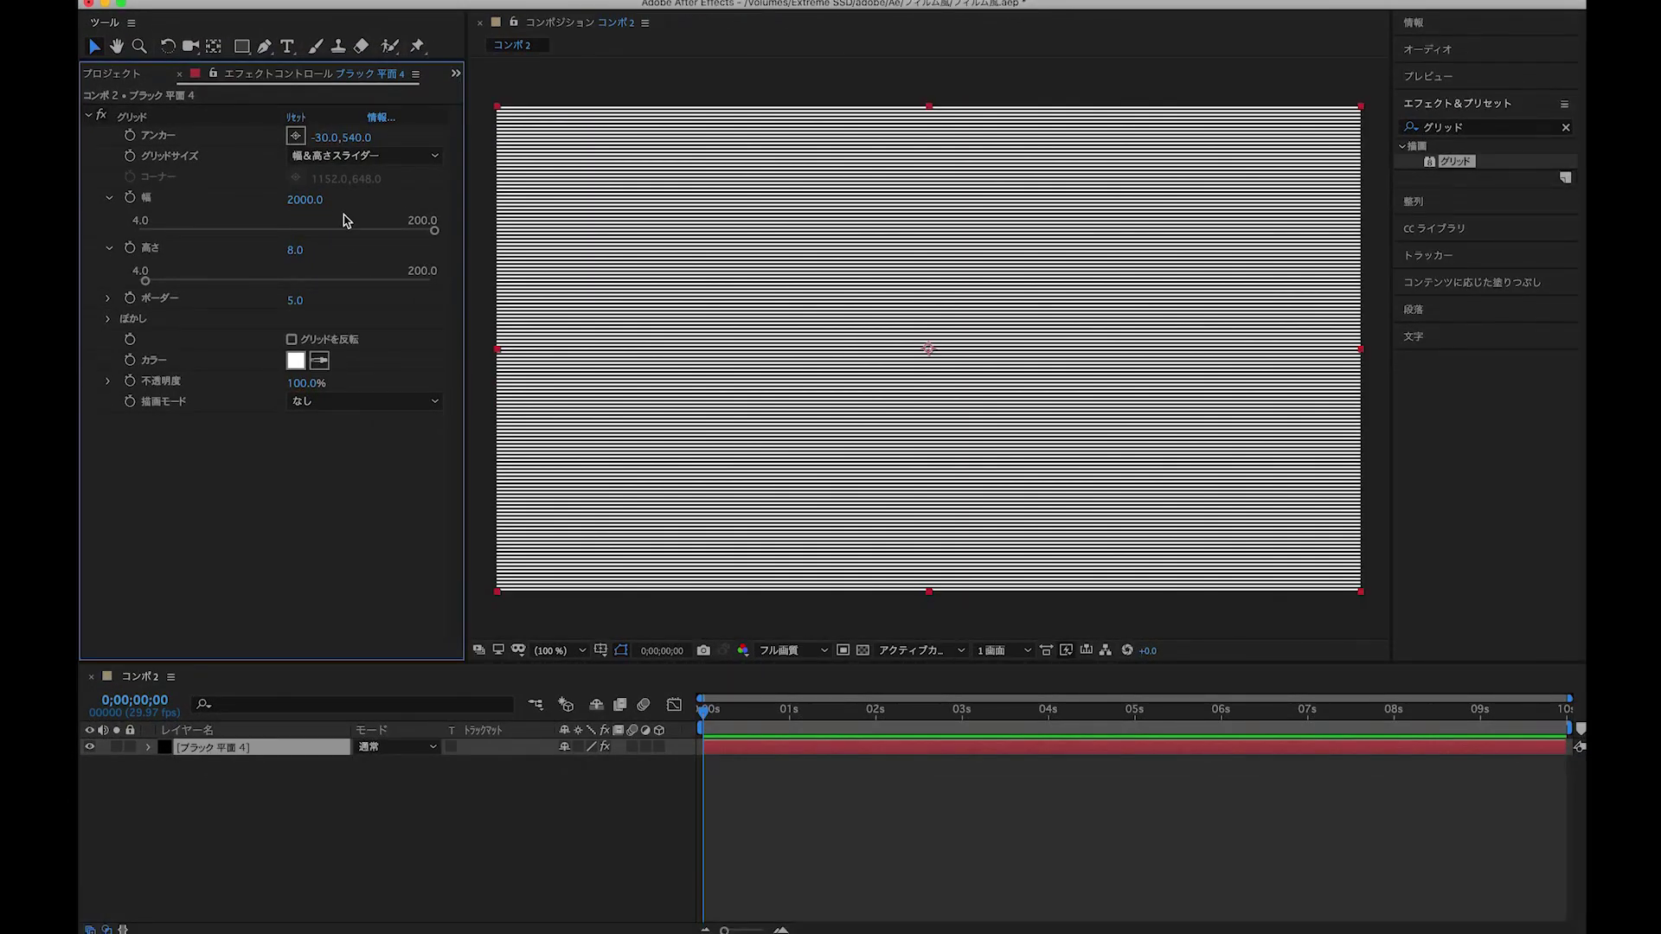
click(400, 826)
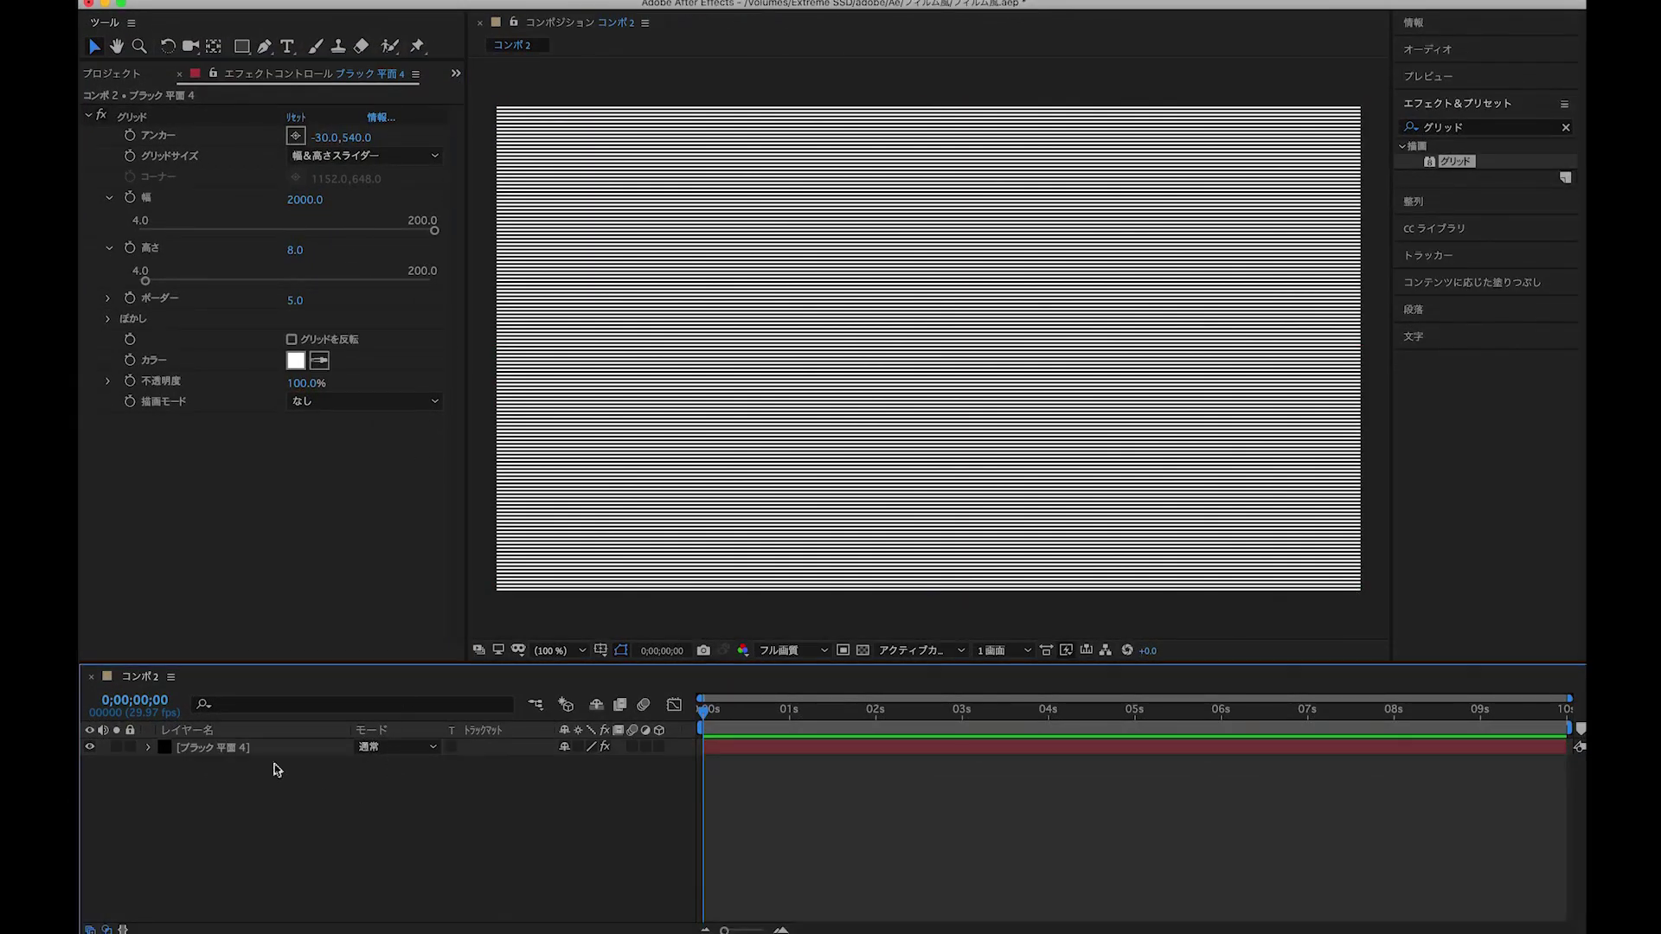
Pre-compose the striped solid layer into a new composition named 横線.
right_click(221, 753)
click(289, 850)
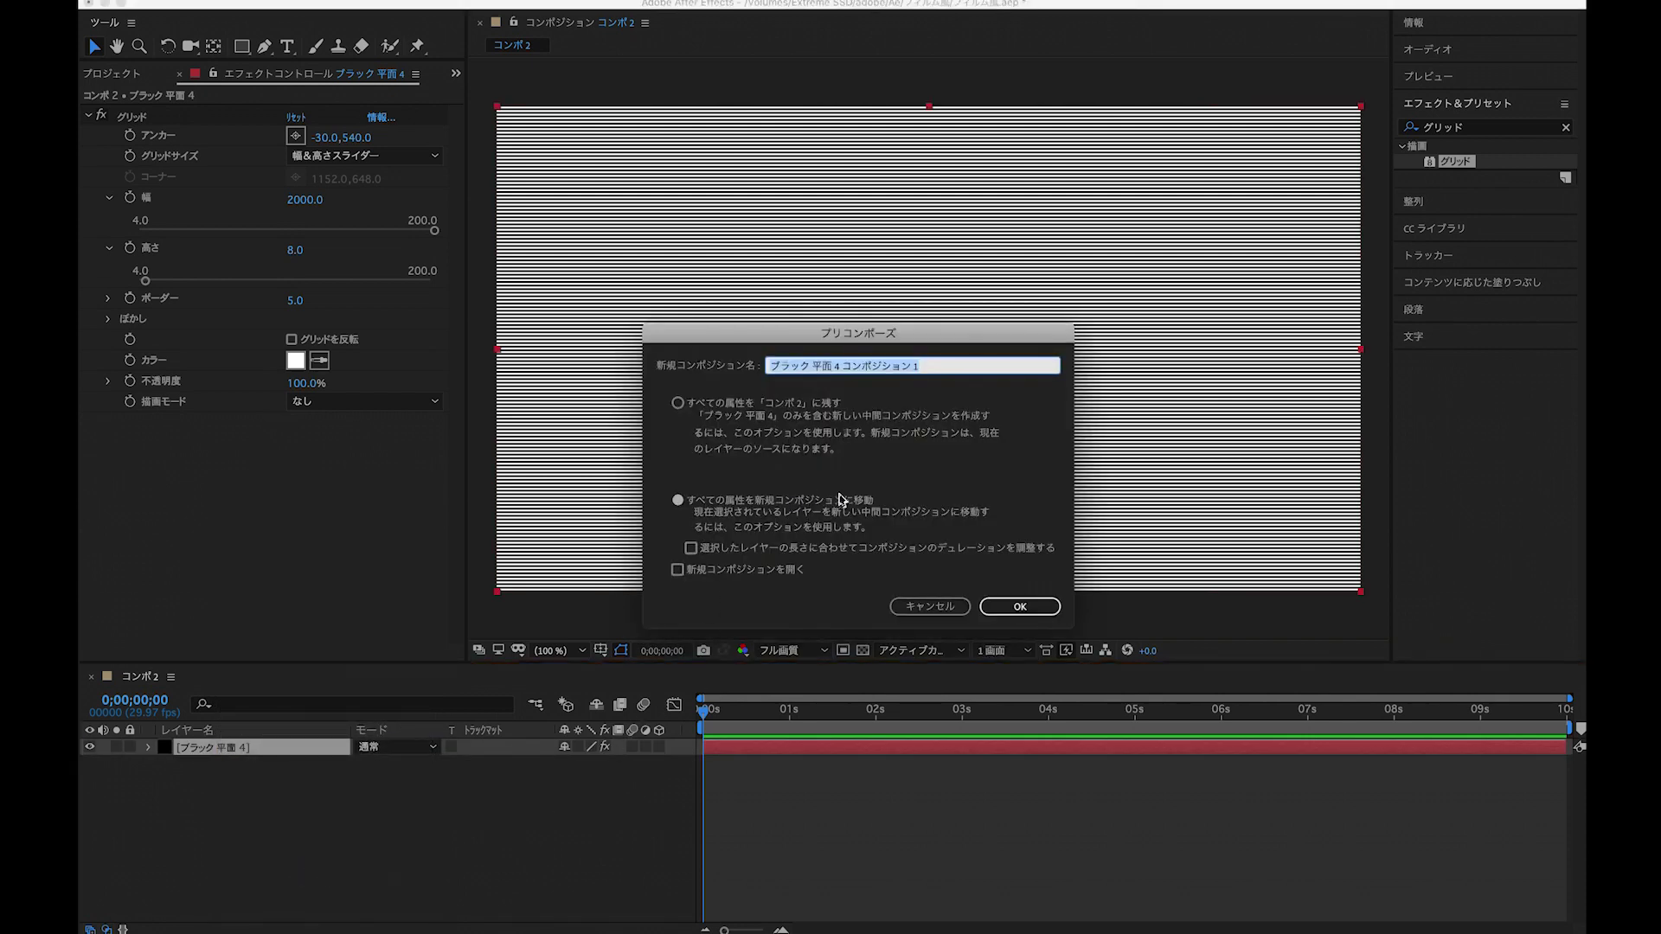
key(BackSpace)
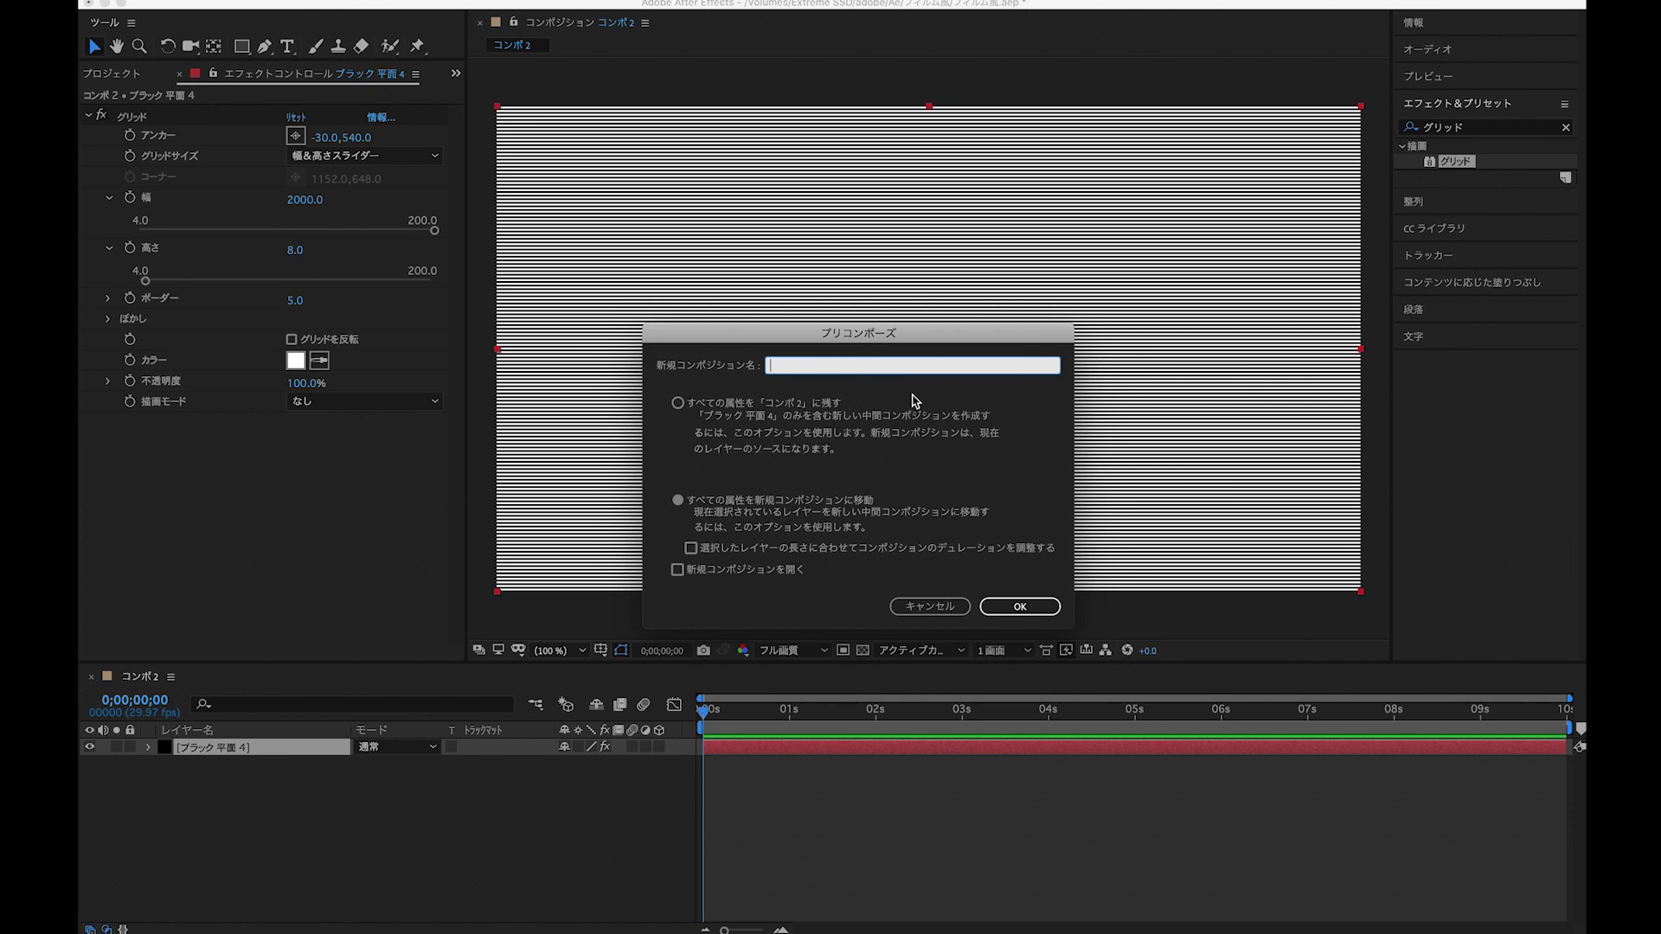
text(よこen)
key(space)
key(Return)
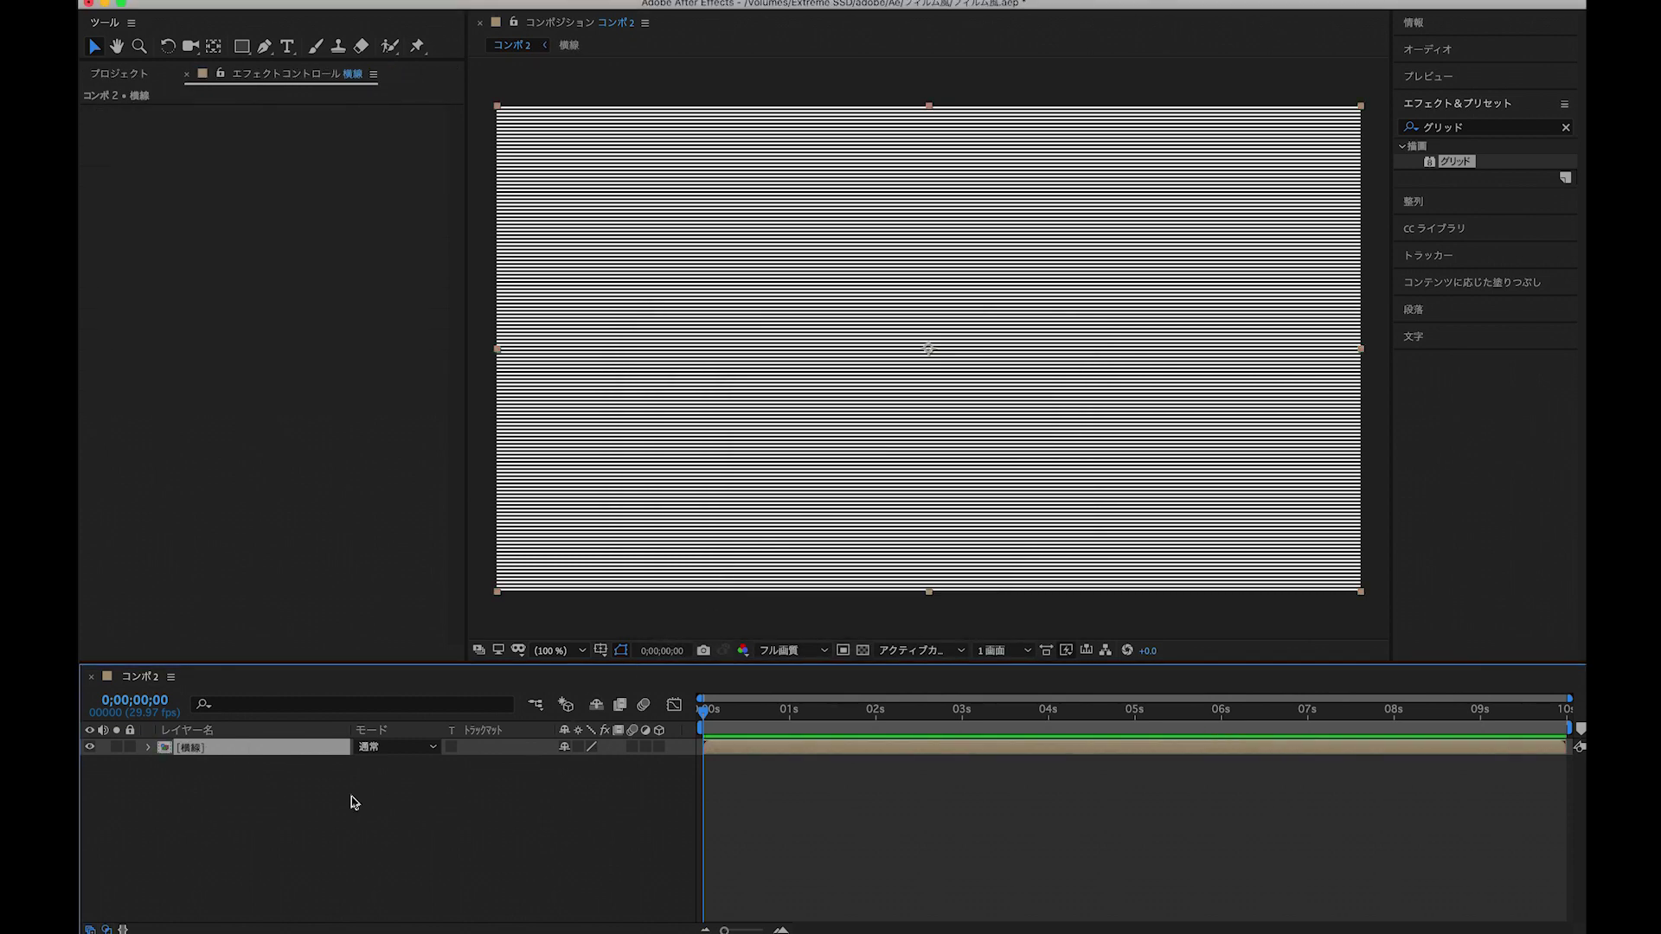
Duplicate the 横線 layer with Cmd+D and rename the top copy 横線ノイズ.
click(166, 750)
key(super+d)
key(Return)
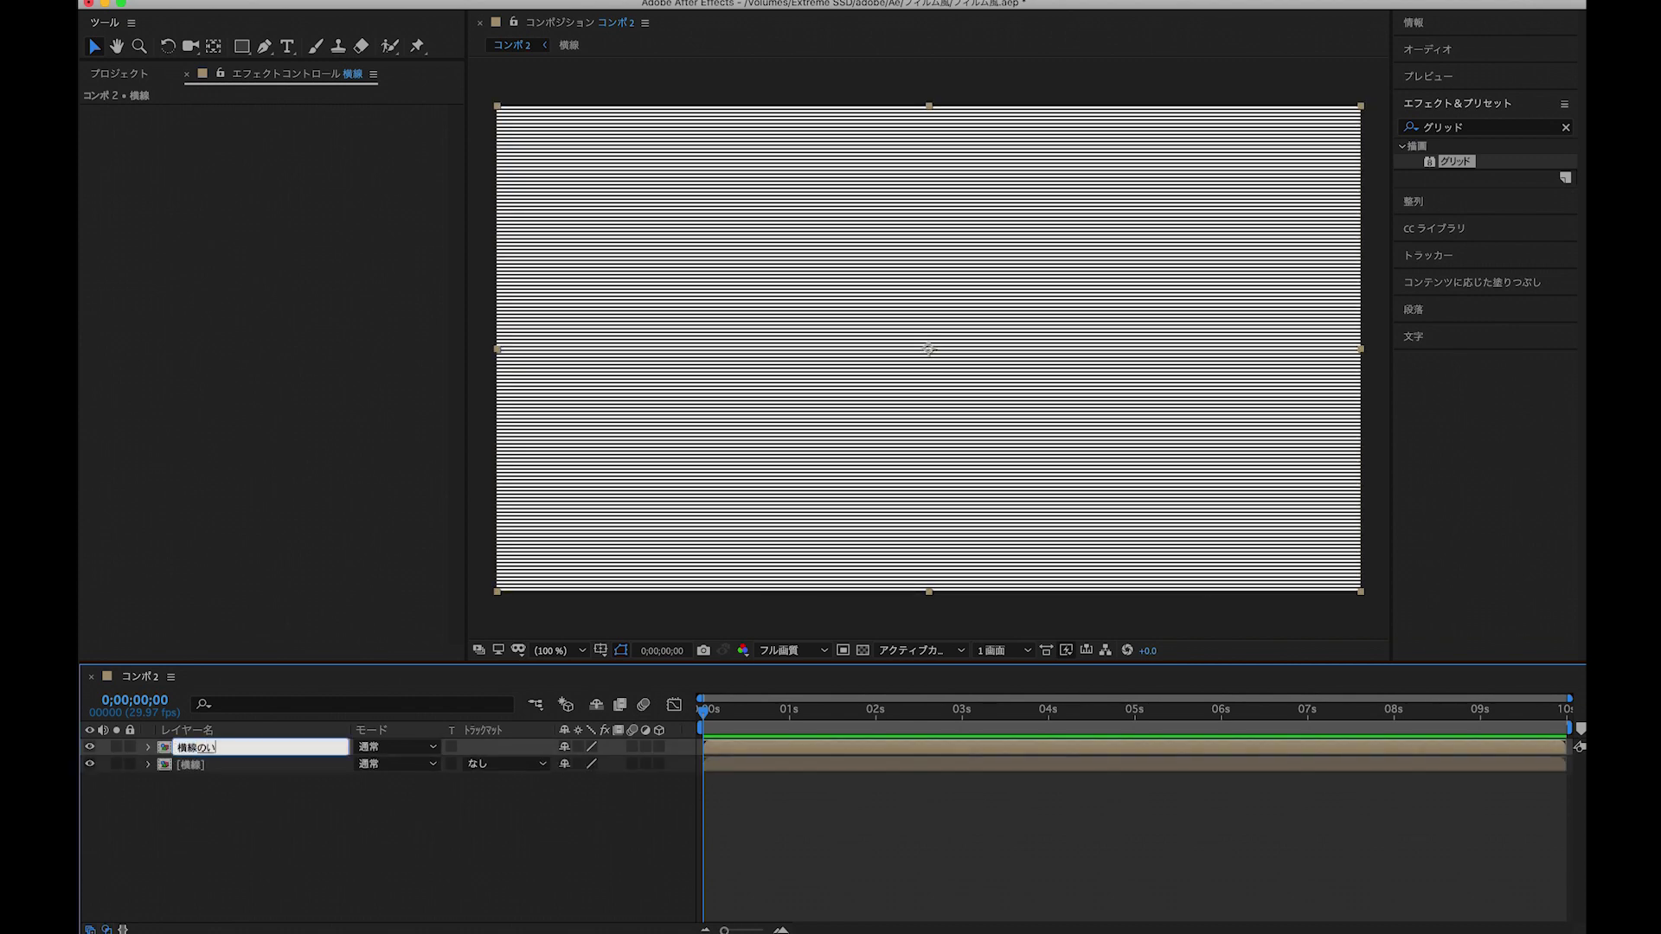
text(ノイズ)
key(Return)
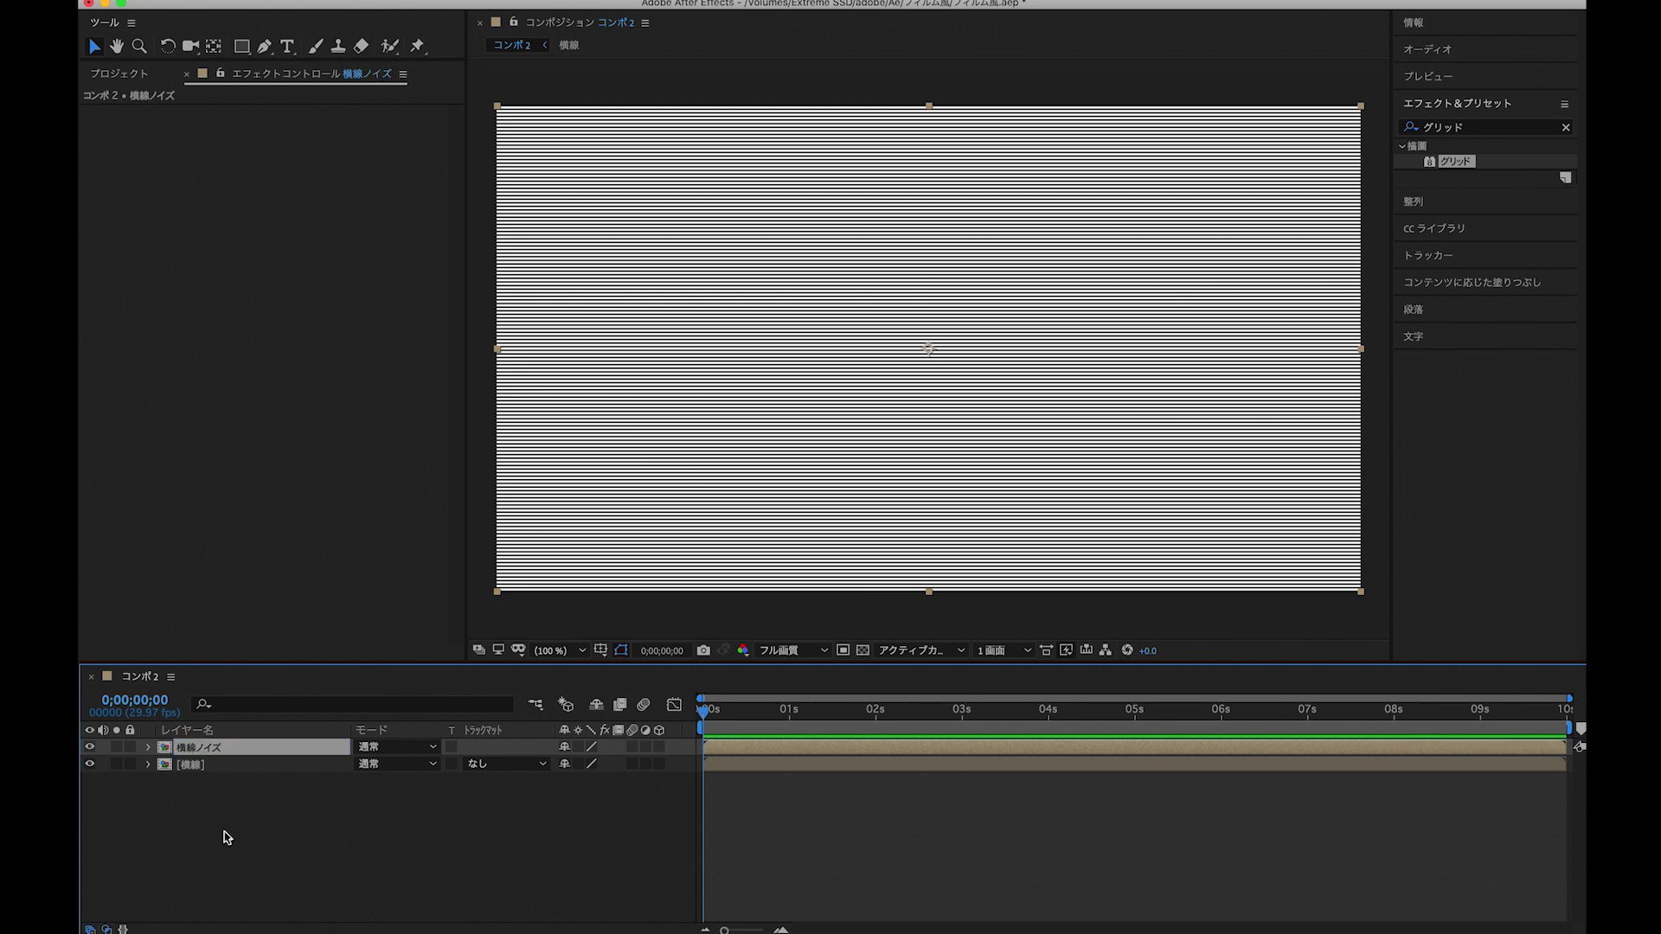
click(224, 828)
drag(214, 813, 166, 773)
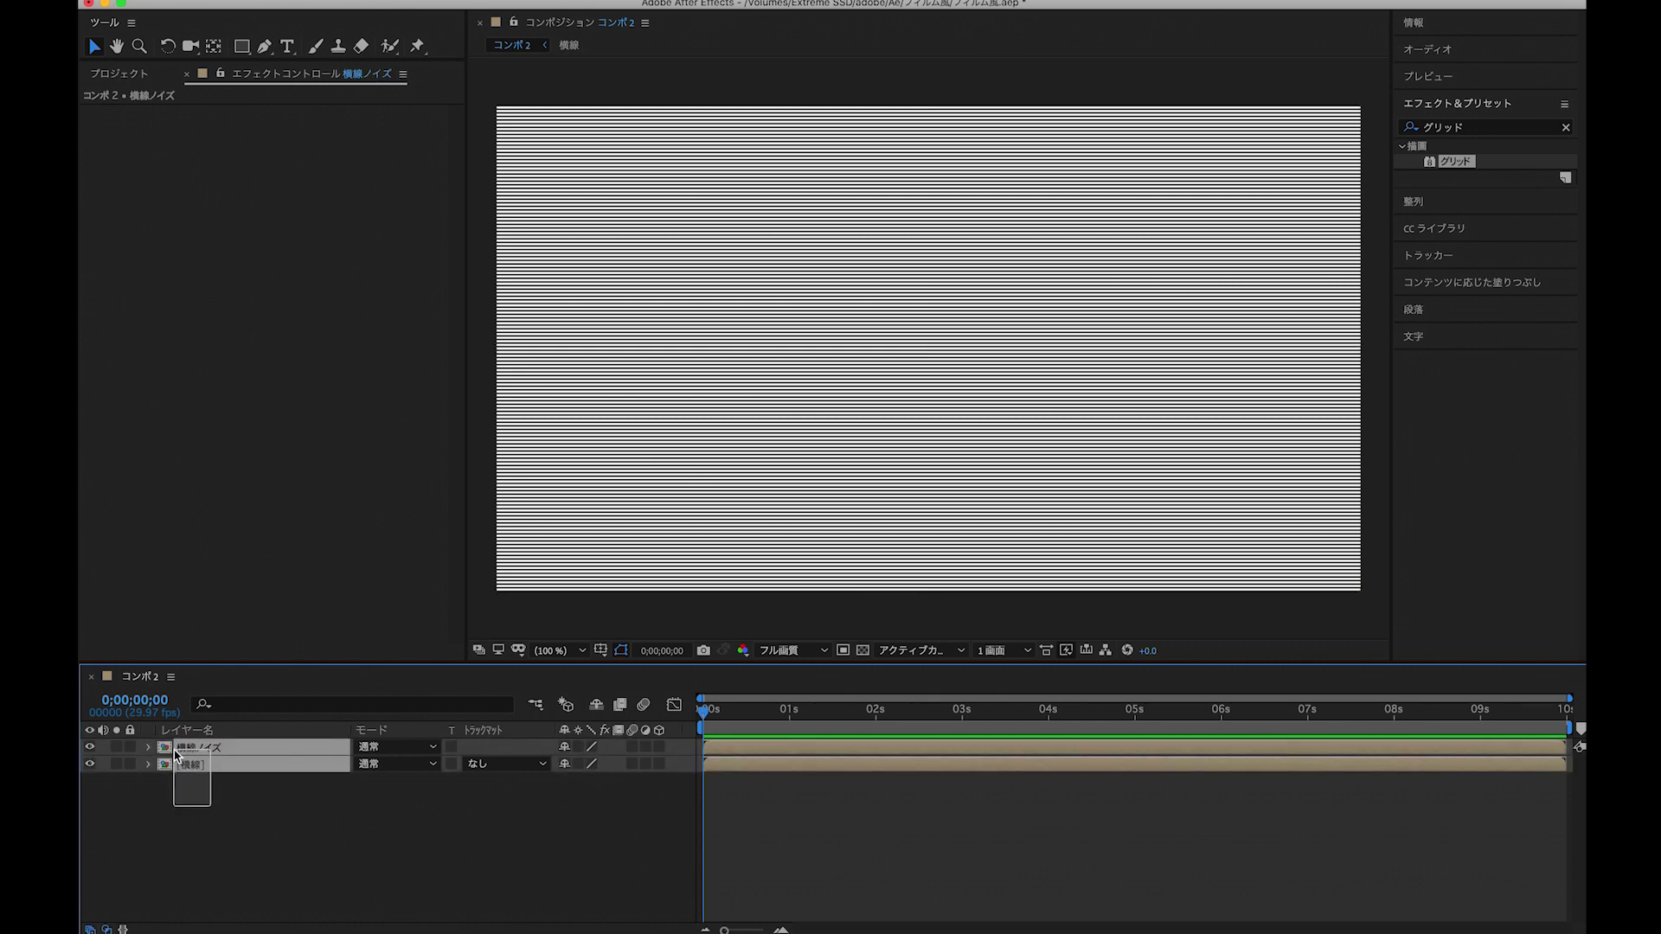
click(148, 765)
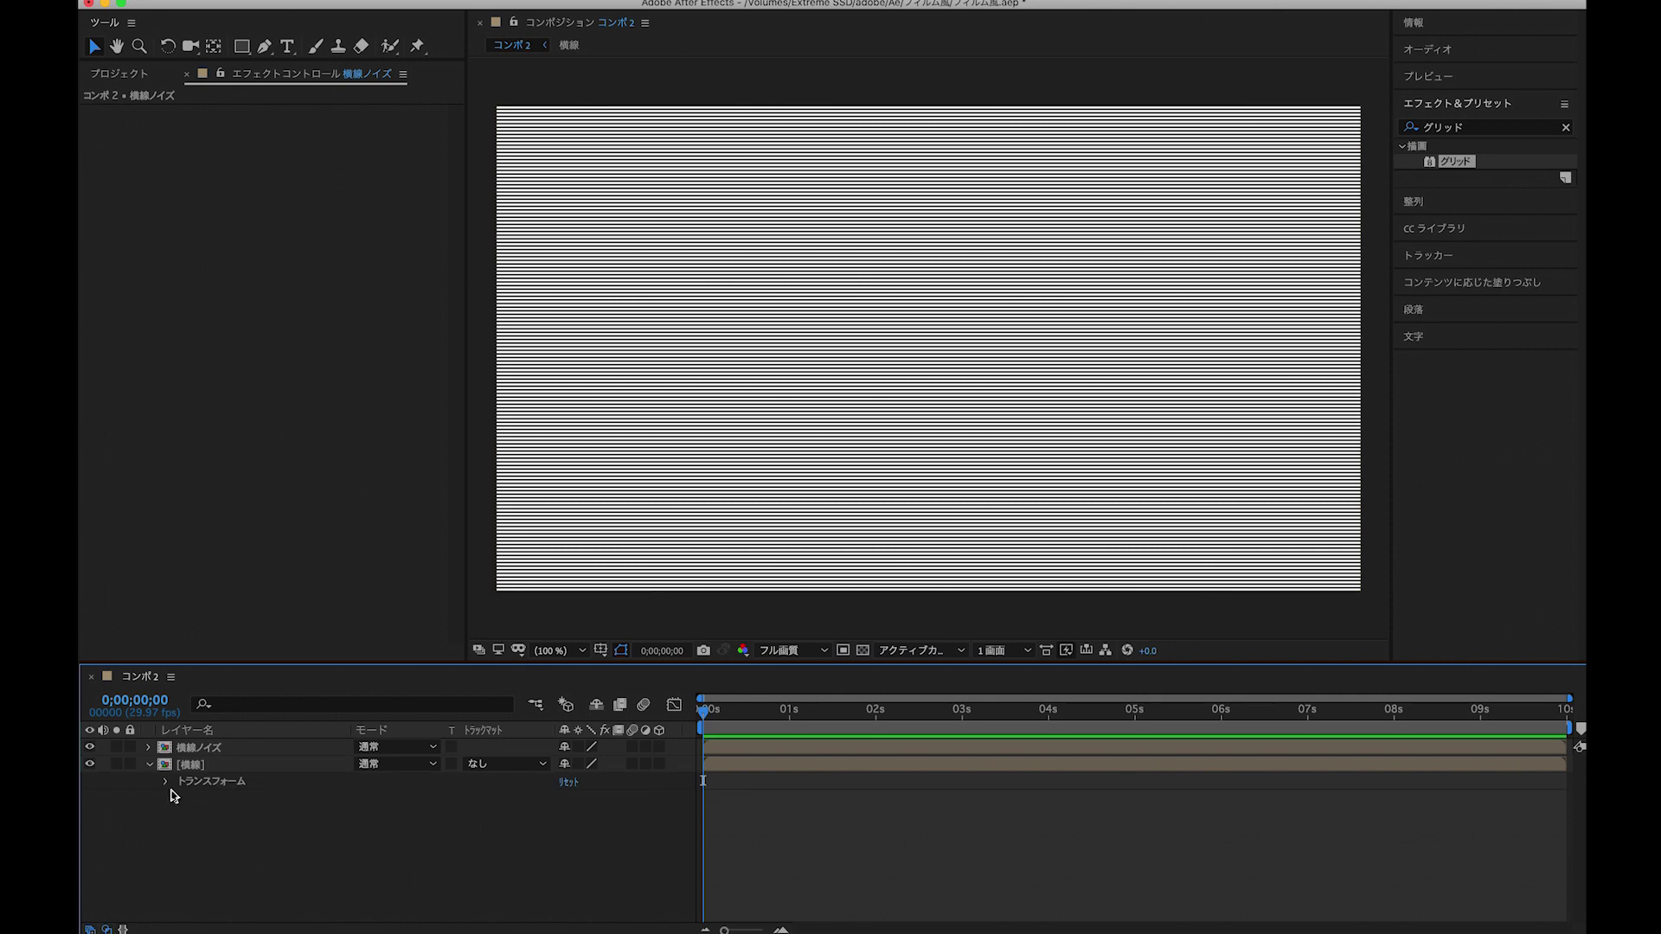
Lower the 横線ノイズ layer's opacity to 20%.
click(148, 765)
click(148, 747)
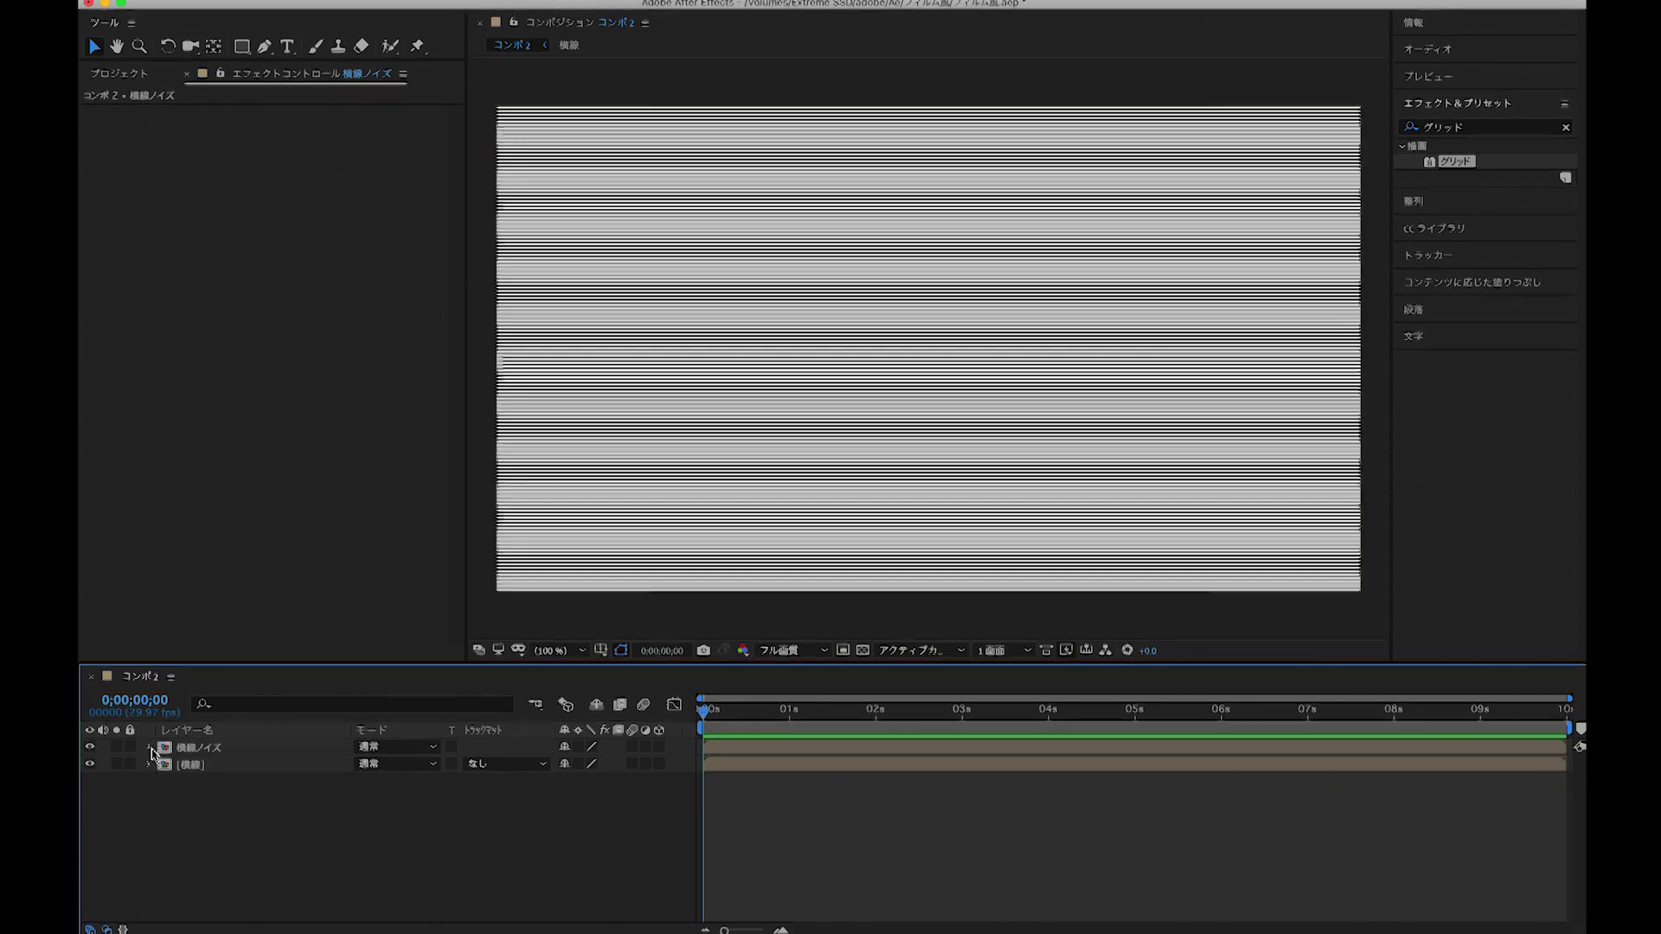
click(148, 717)
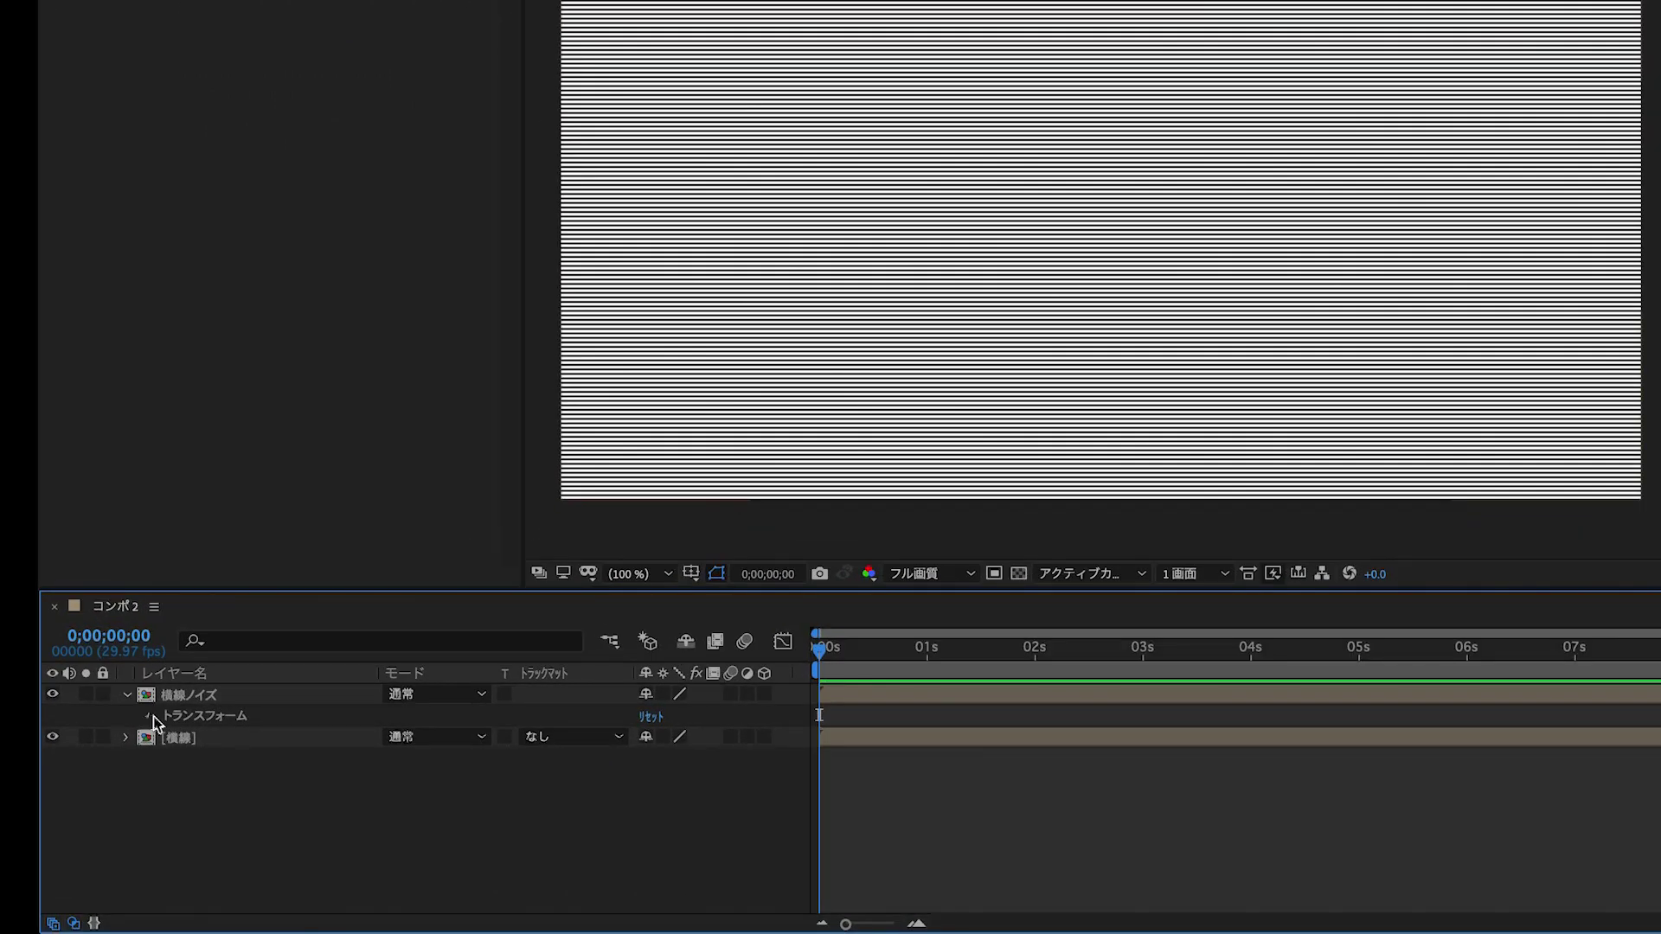
drag(650, 829, 593, 827)
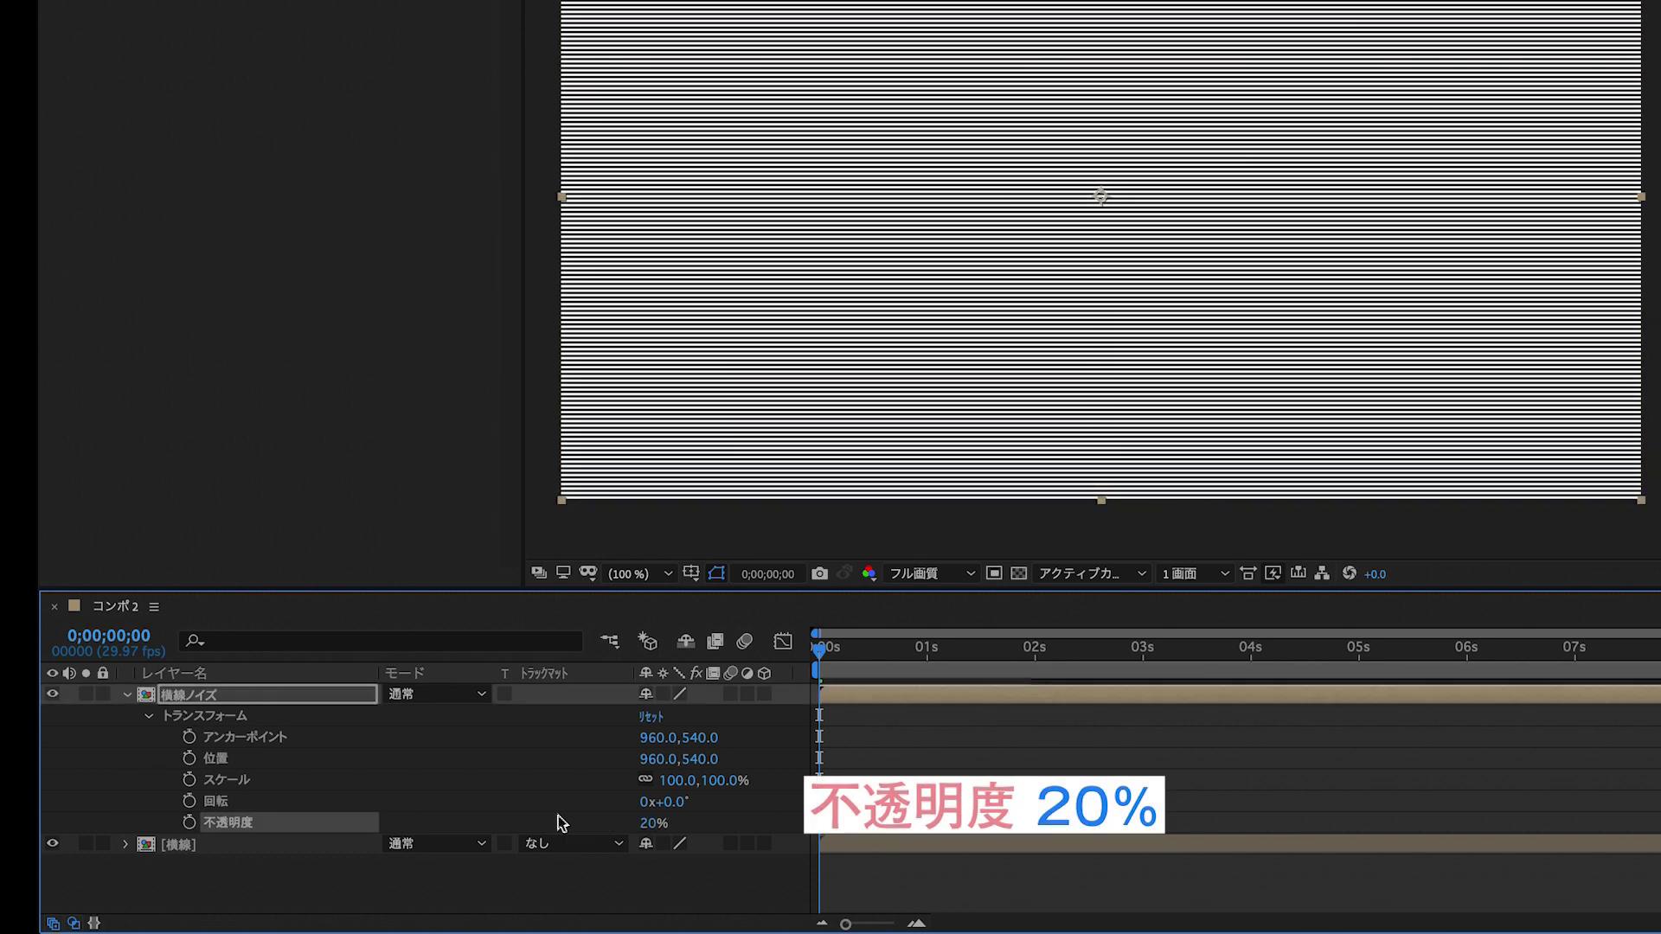
click(127, 695)
Lower the 横線 layer's opacity to 10%.
click(229, 823)
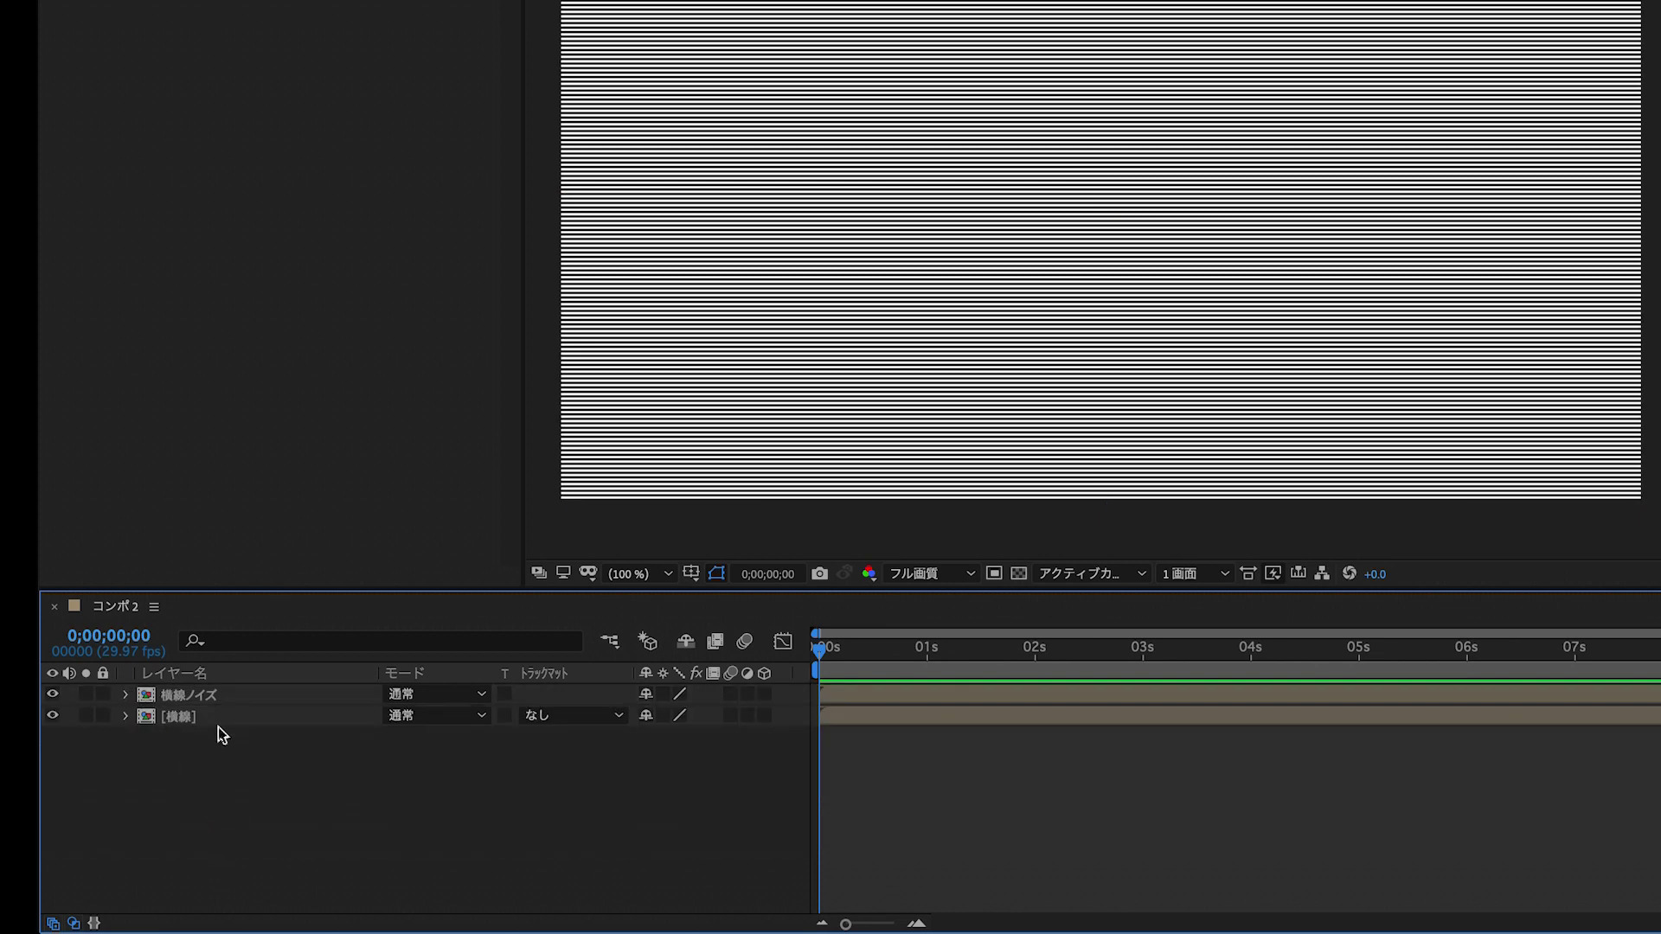
click(213, 719)
key(t)
drag(663, 750, 574, 751)
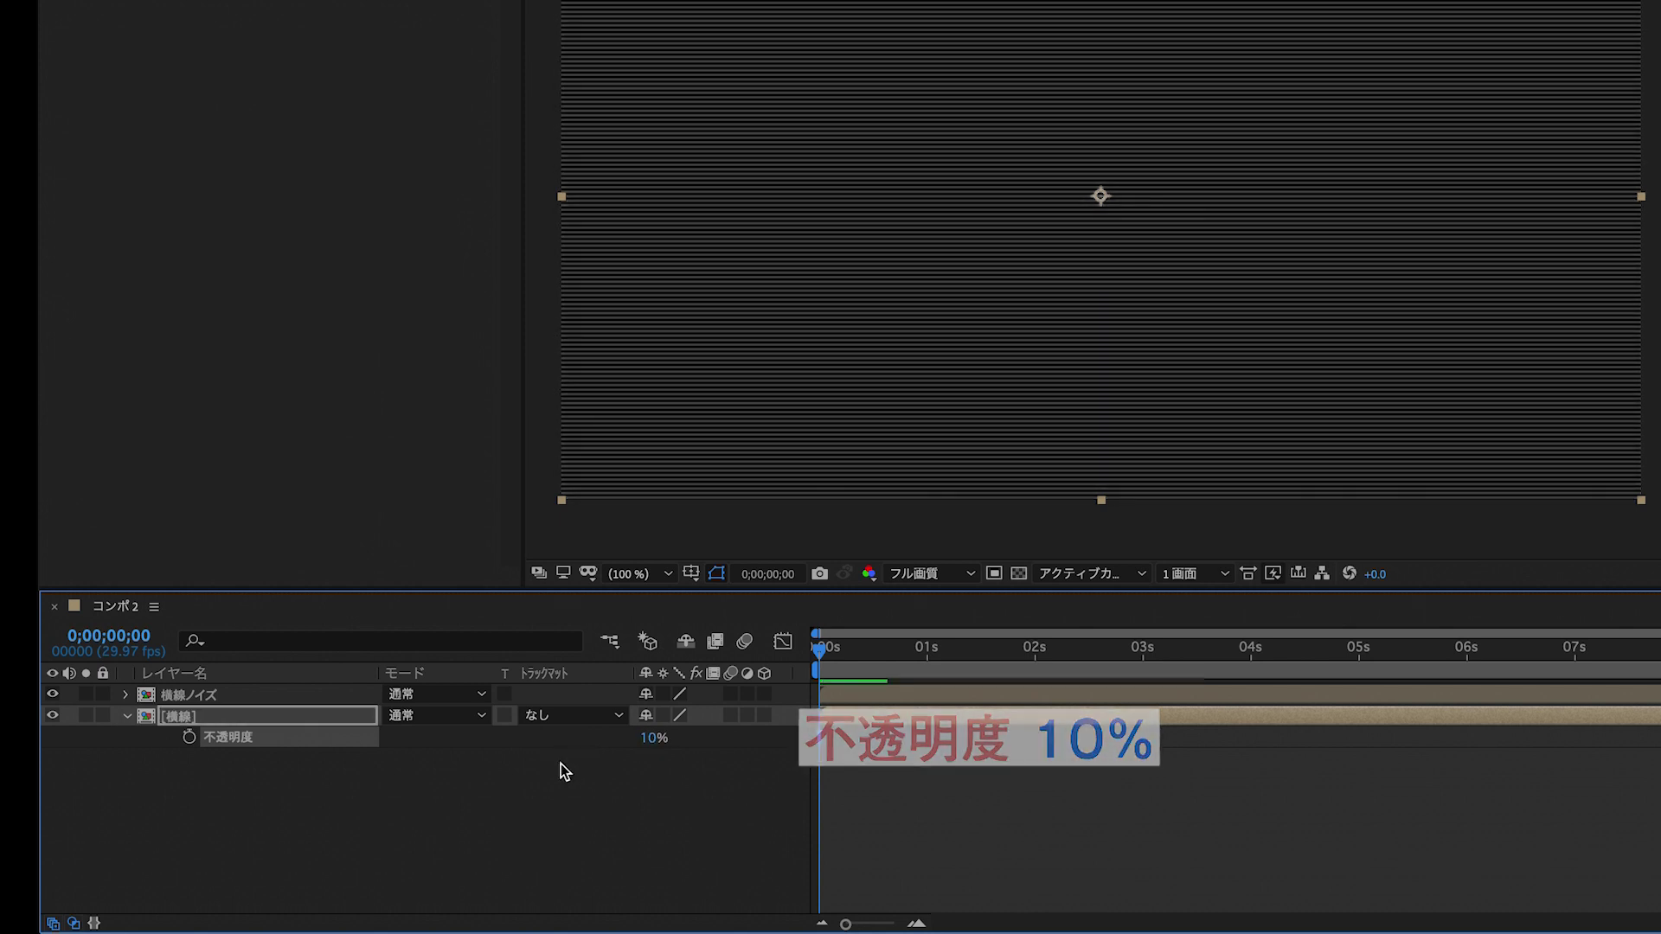
click(561, 765)
click(126, 717)
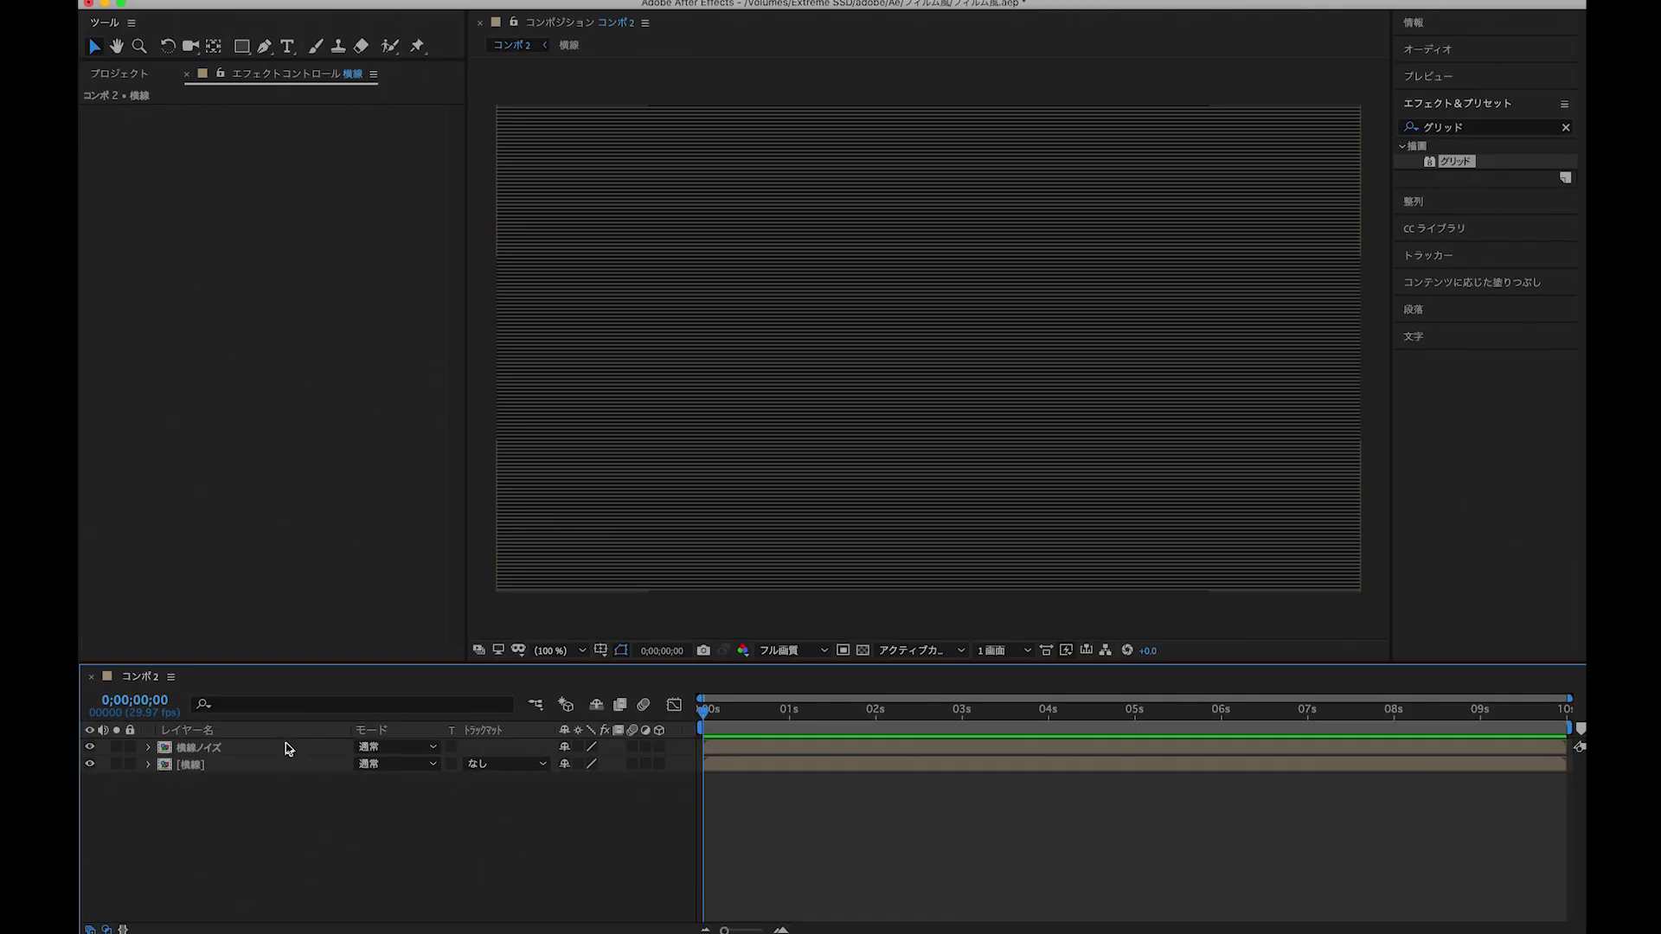
click(288, 749)
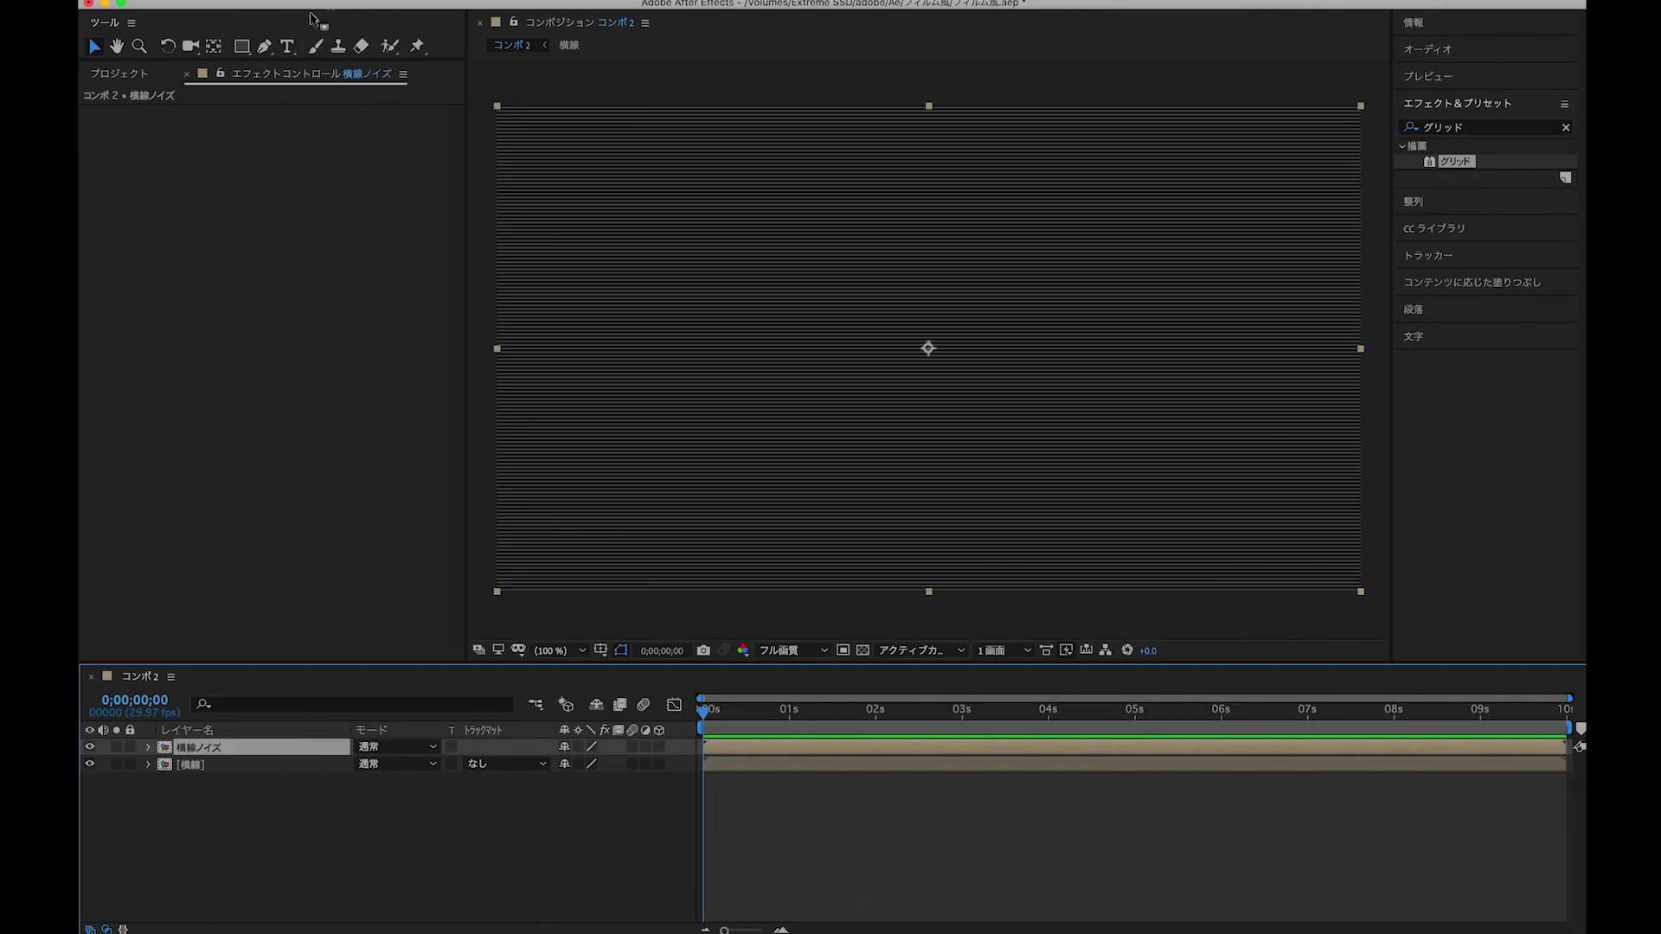
Add a rectangle mask to 横線ノイズ and squeeze it into a thin band across mid-frame.
double_click(242, 47)
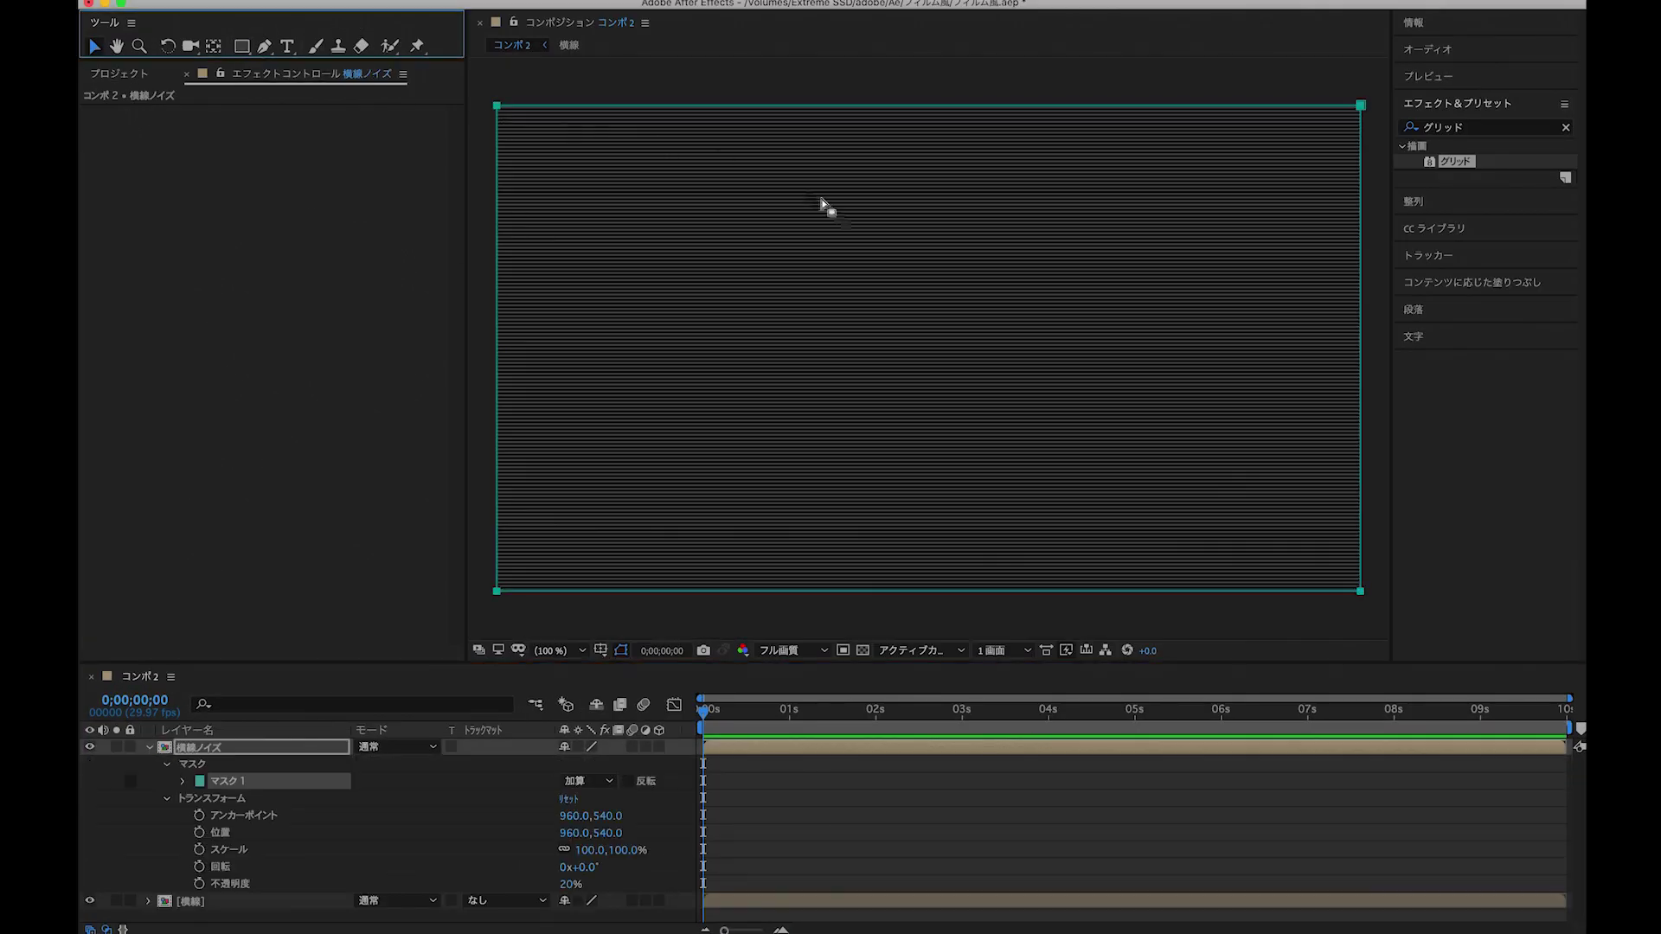
click(936, 112)
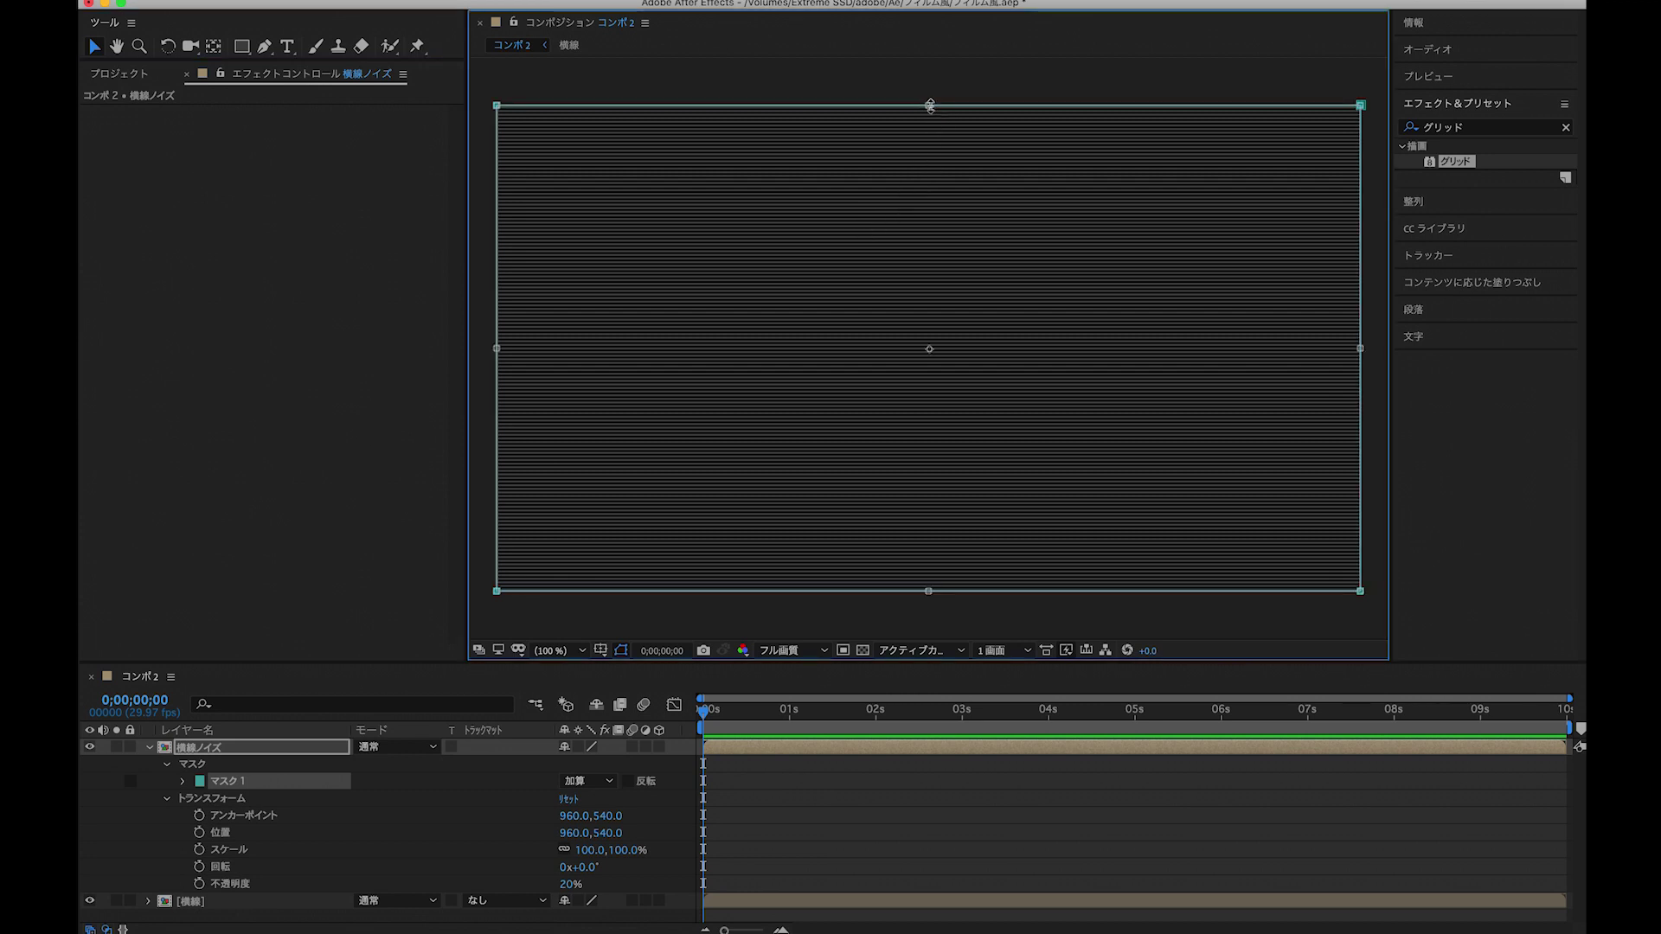
drag(930, 105, 939, 338)
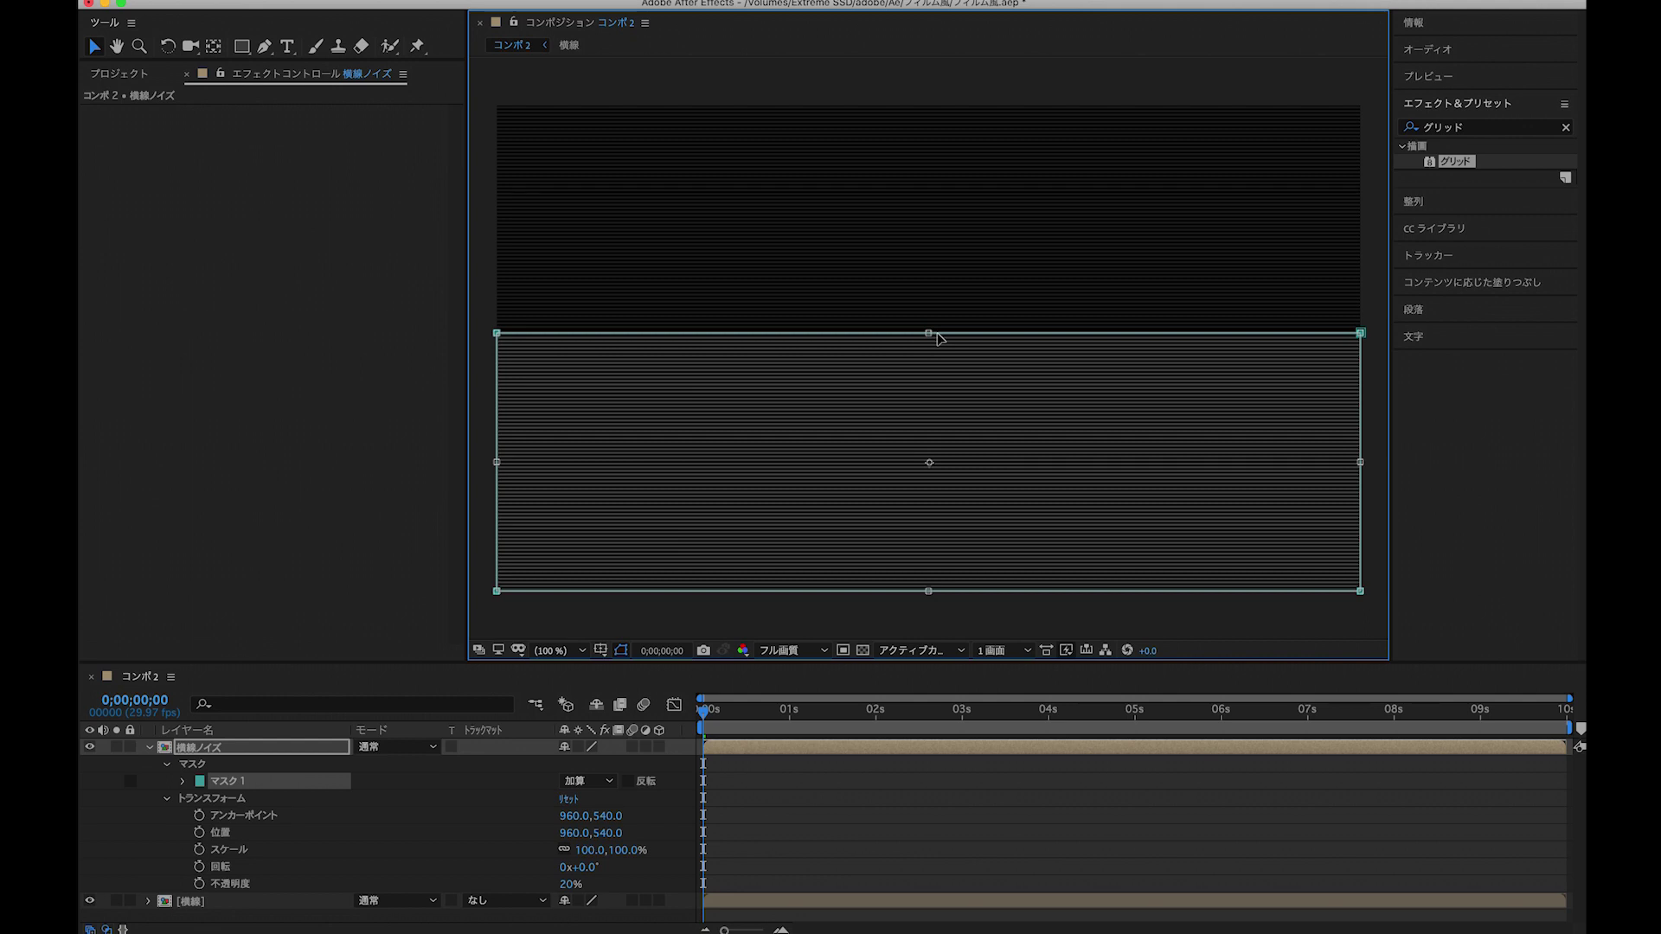
drag(930, 589, 939, 345)
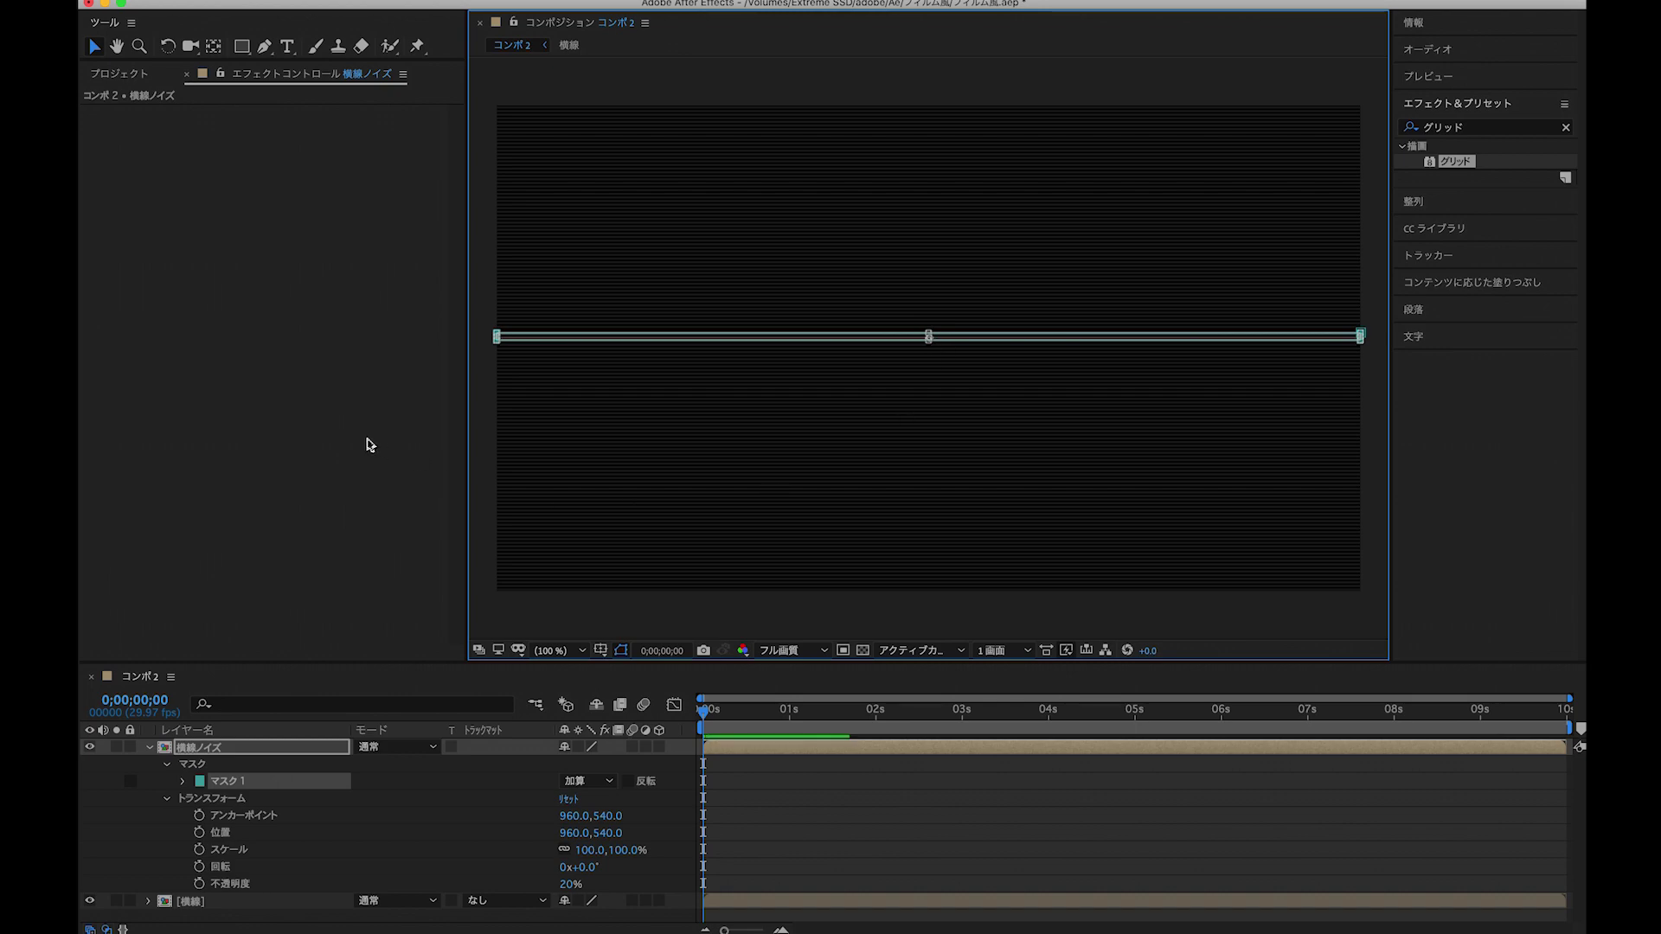
click(368, 445)
click(489, 484)
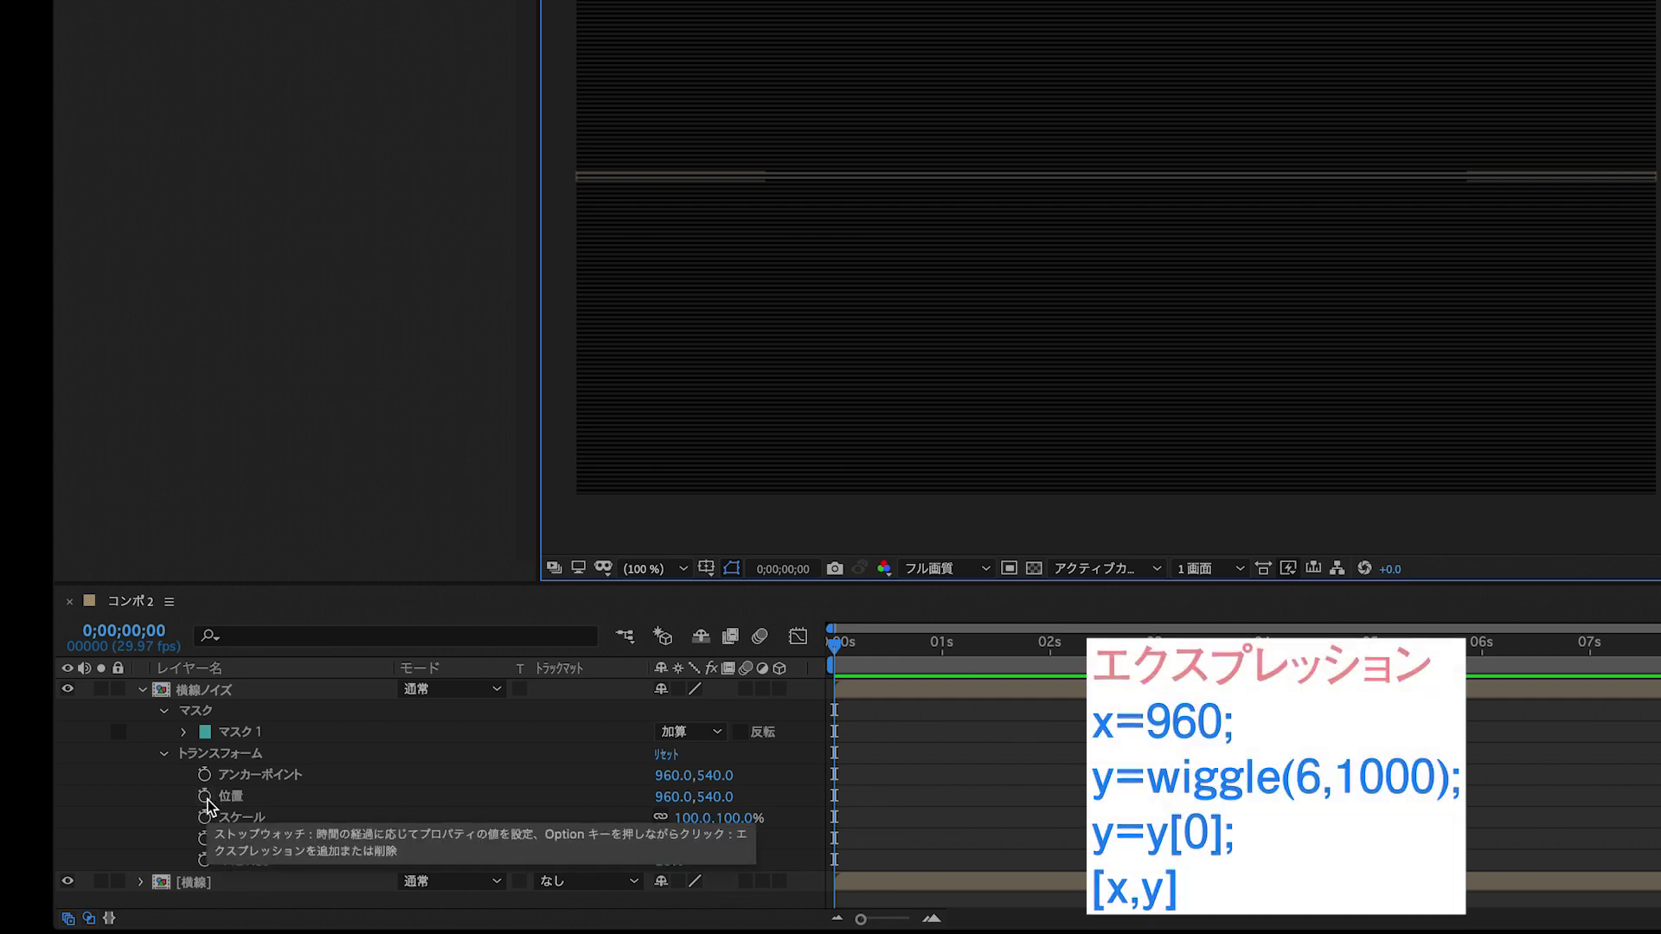
Give 横線ノイズ's Position the expression x=960; y=wiggle(6,1000); y=y[0]; [x,y], then preview it.
alt+click(205, 796)
key(BackSpace)
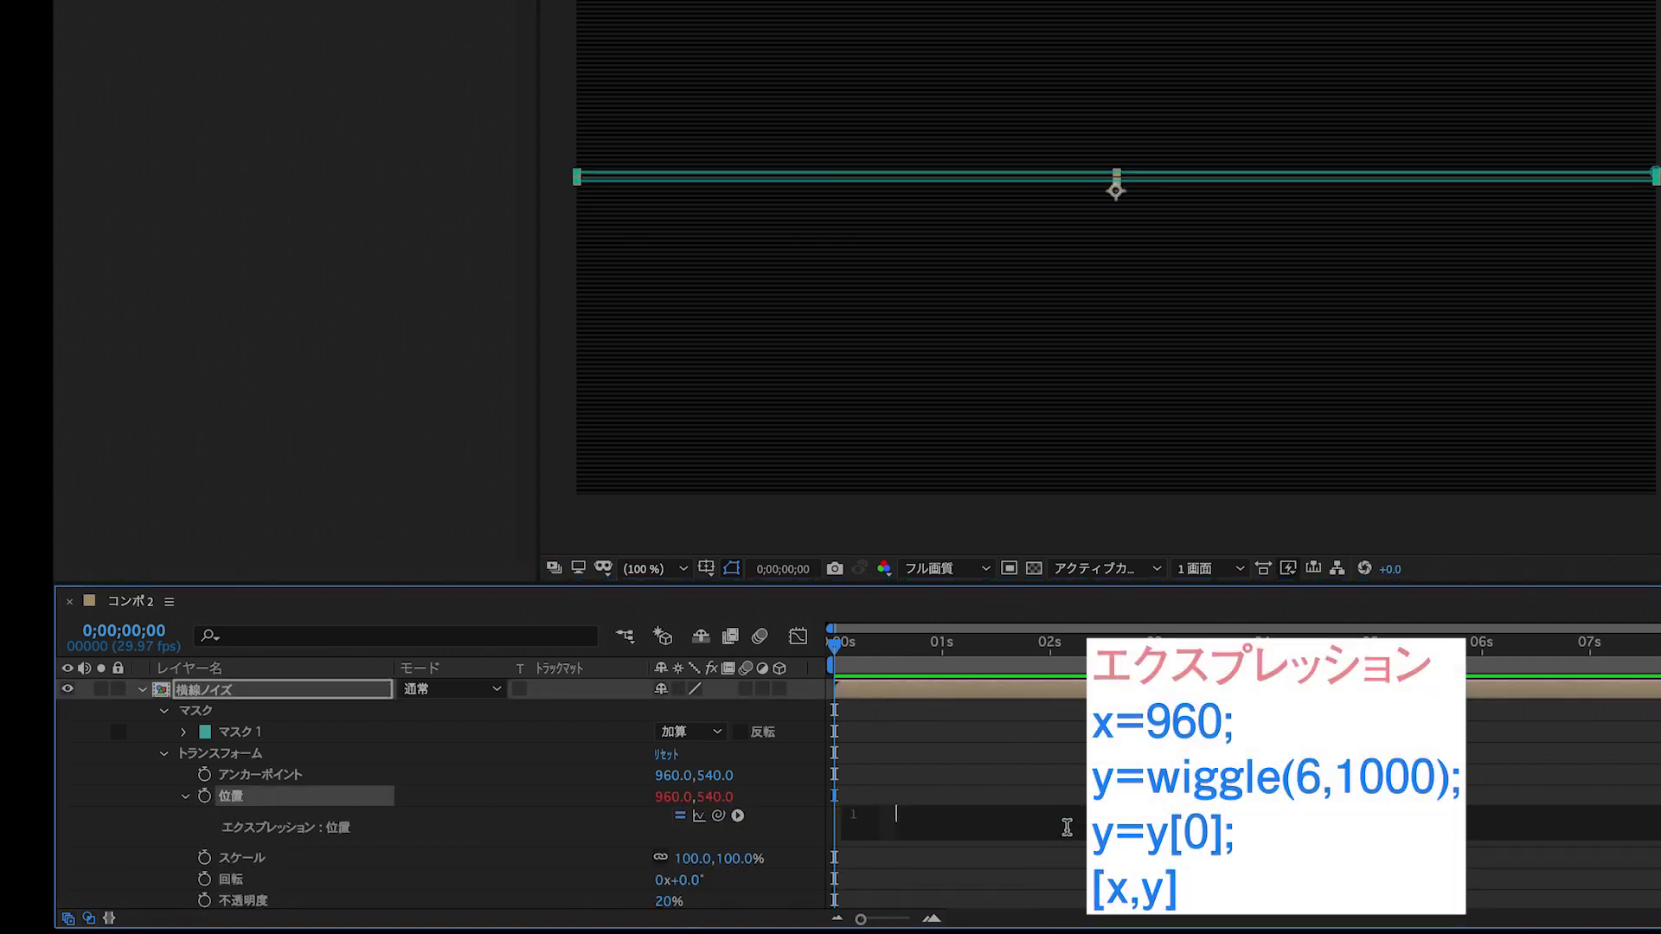
text(x)
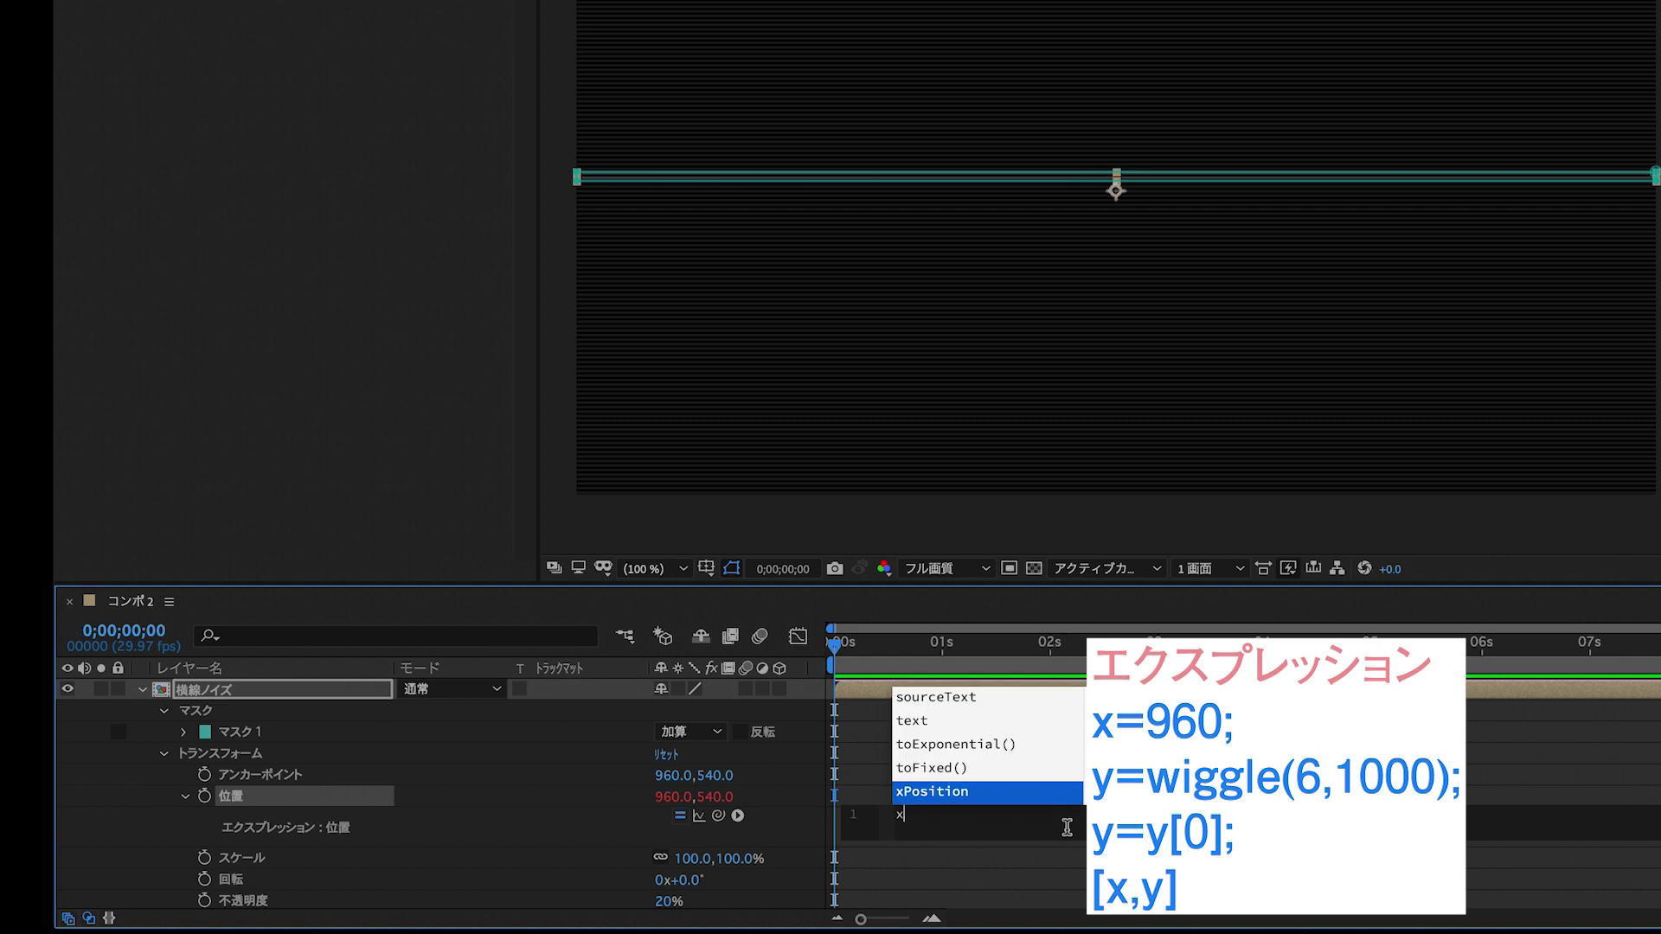
text(=960;)
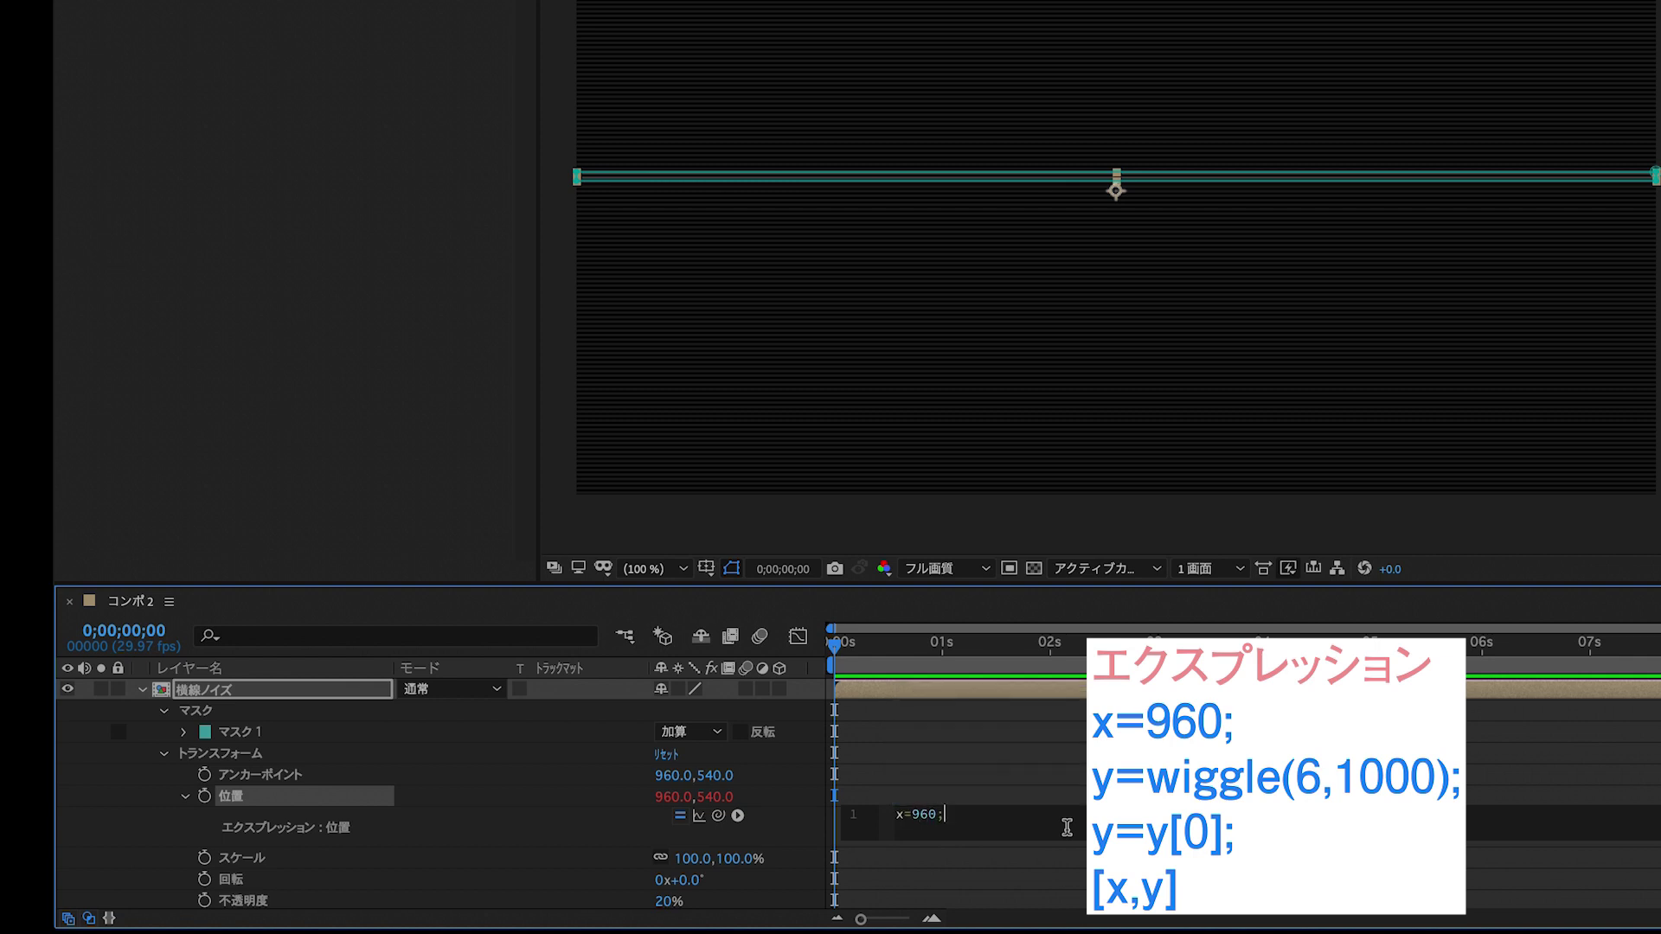
key(Return)
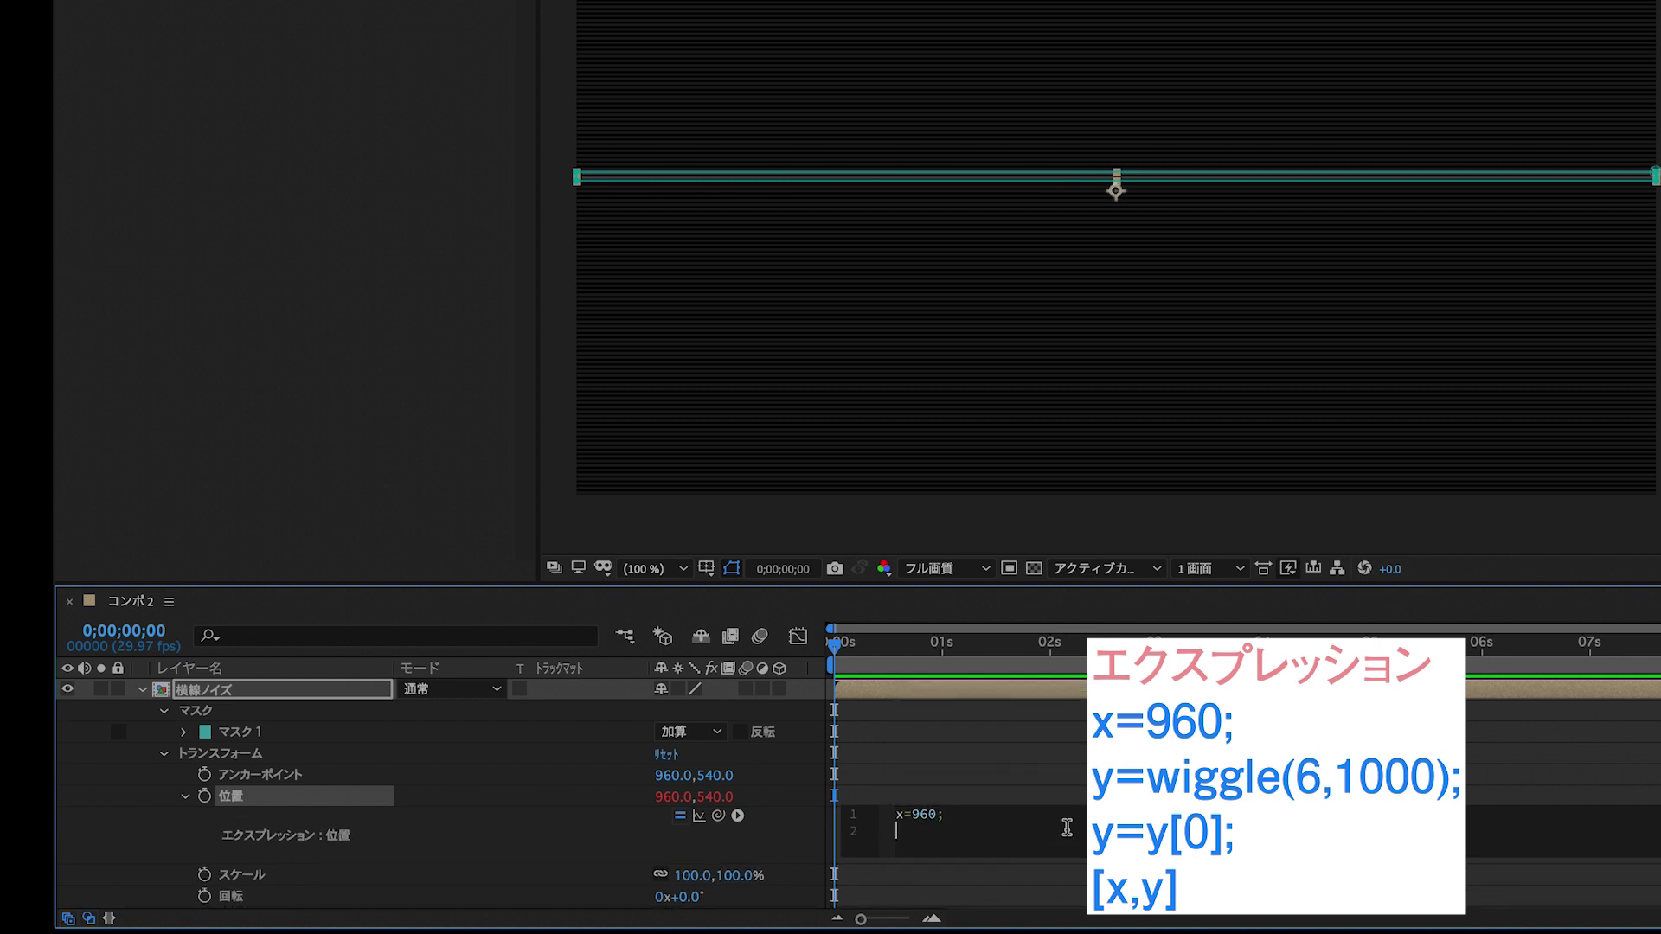
text(y=)
text(wigg)
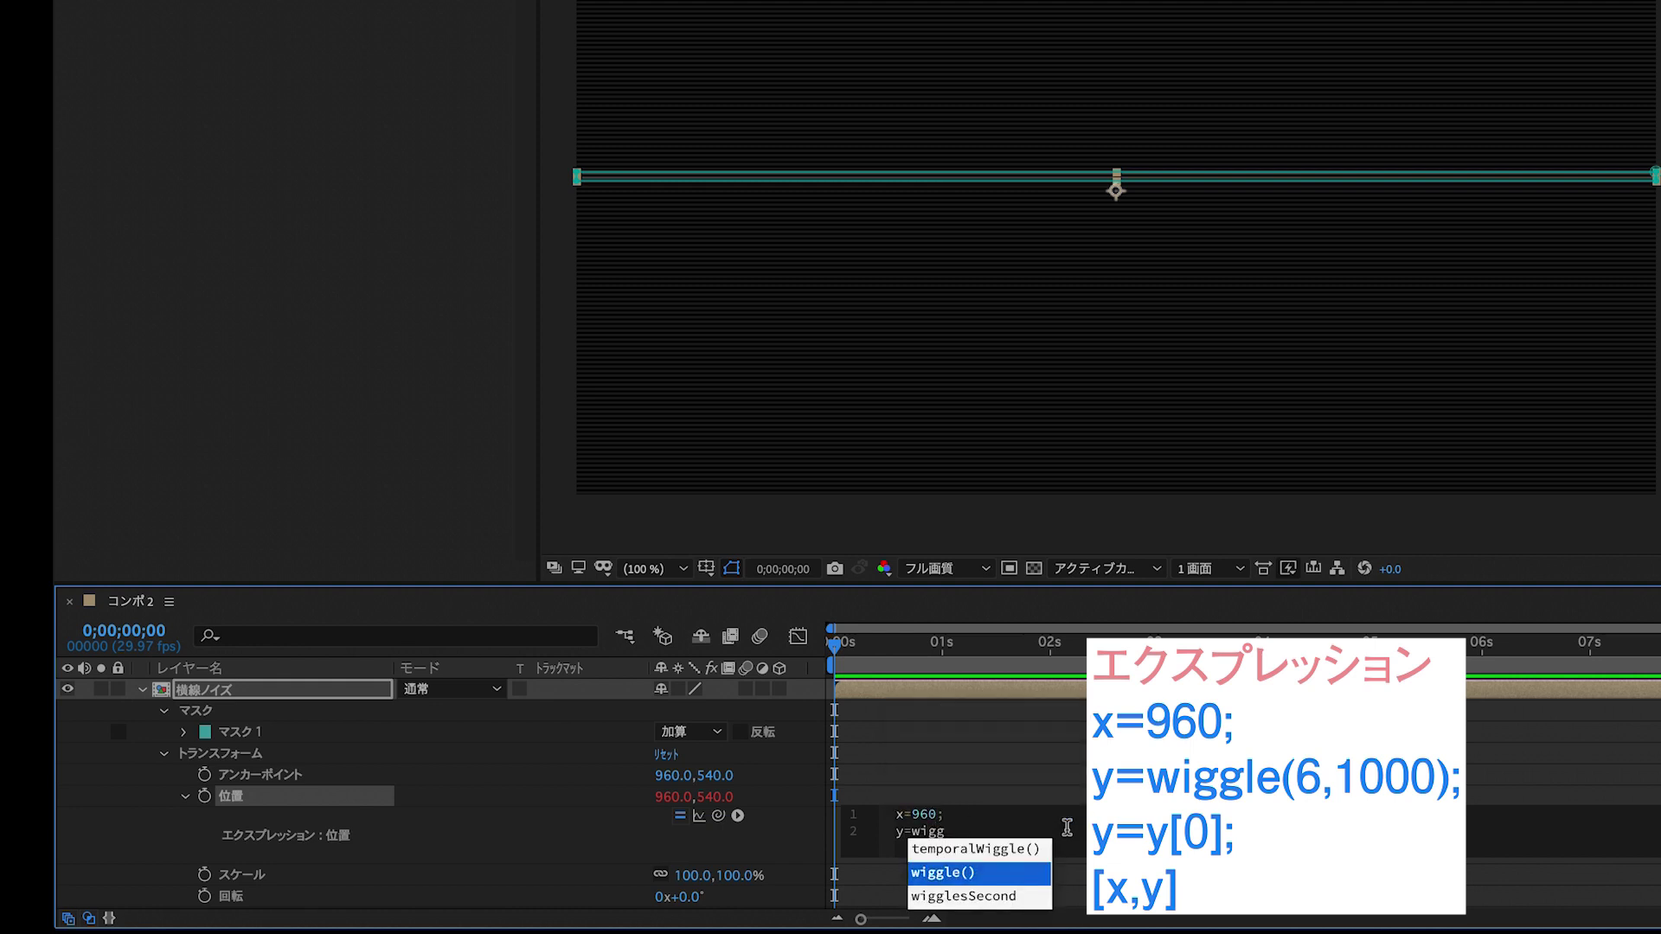
click(963, 881)
text(6)
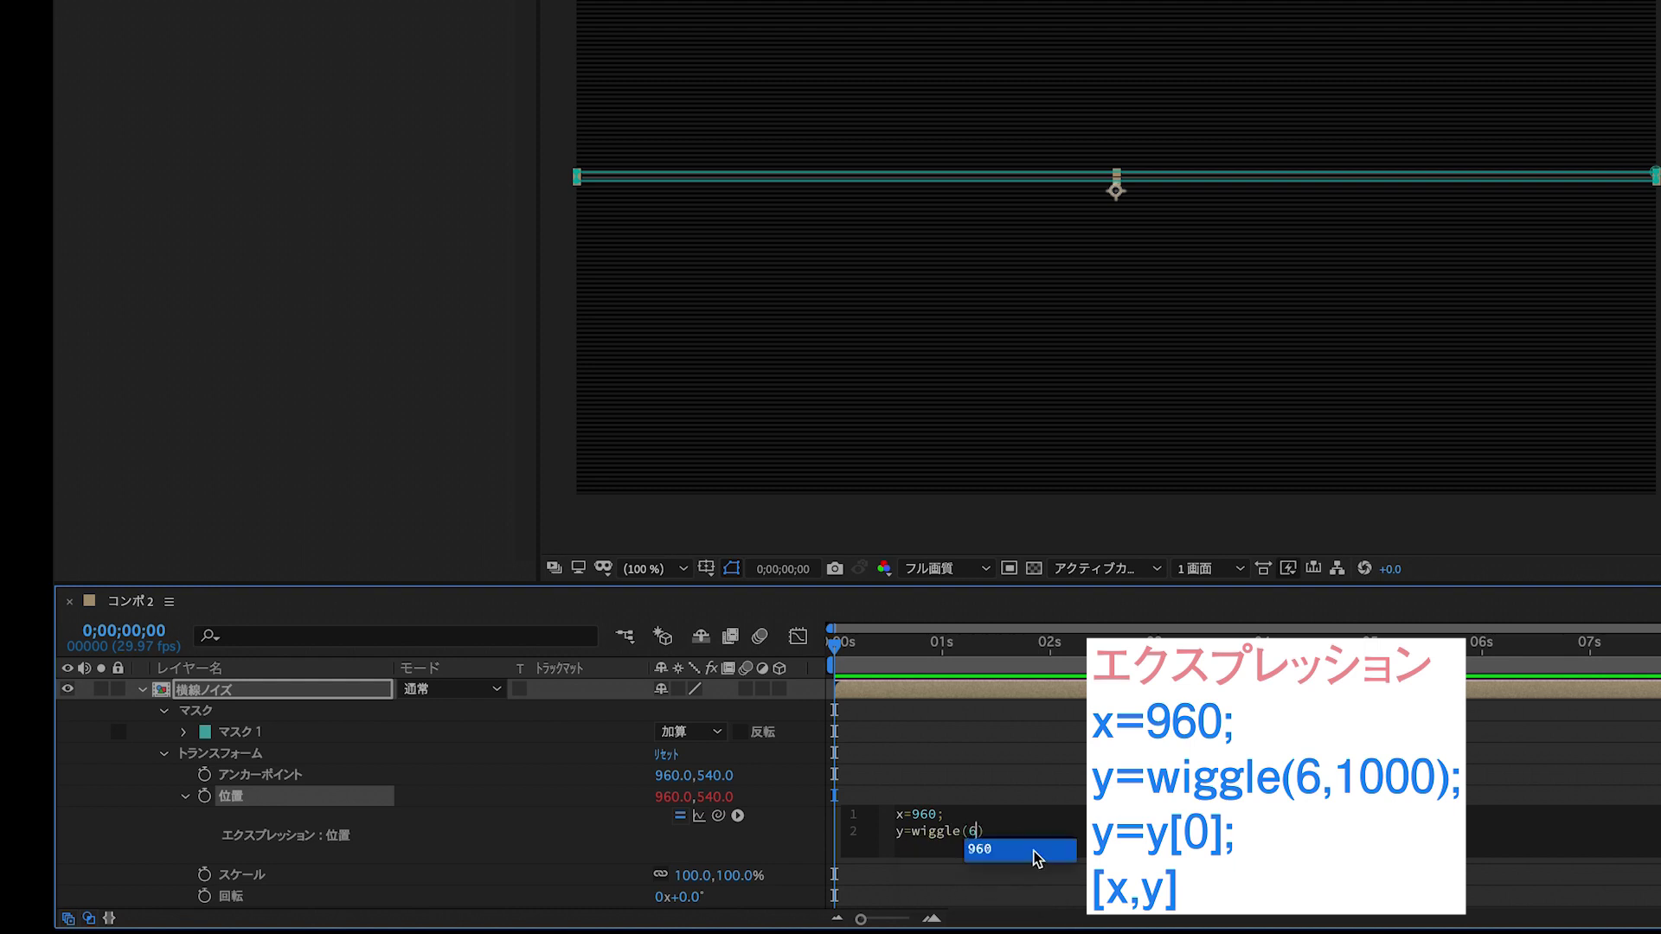
text(,1000)
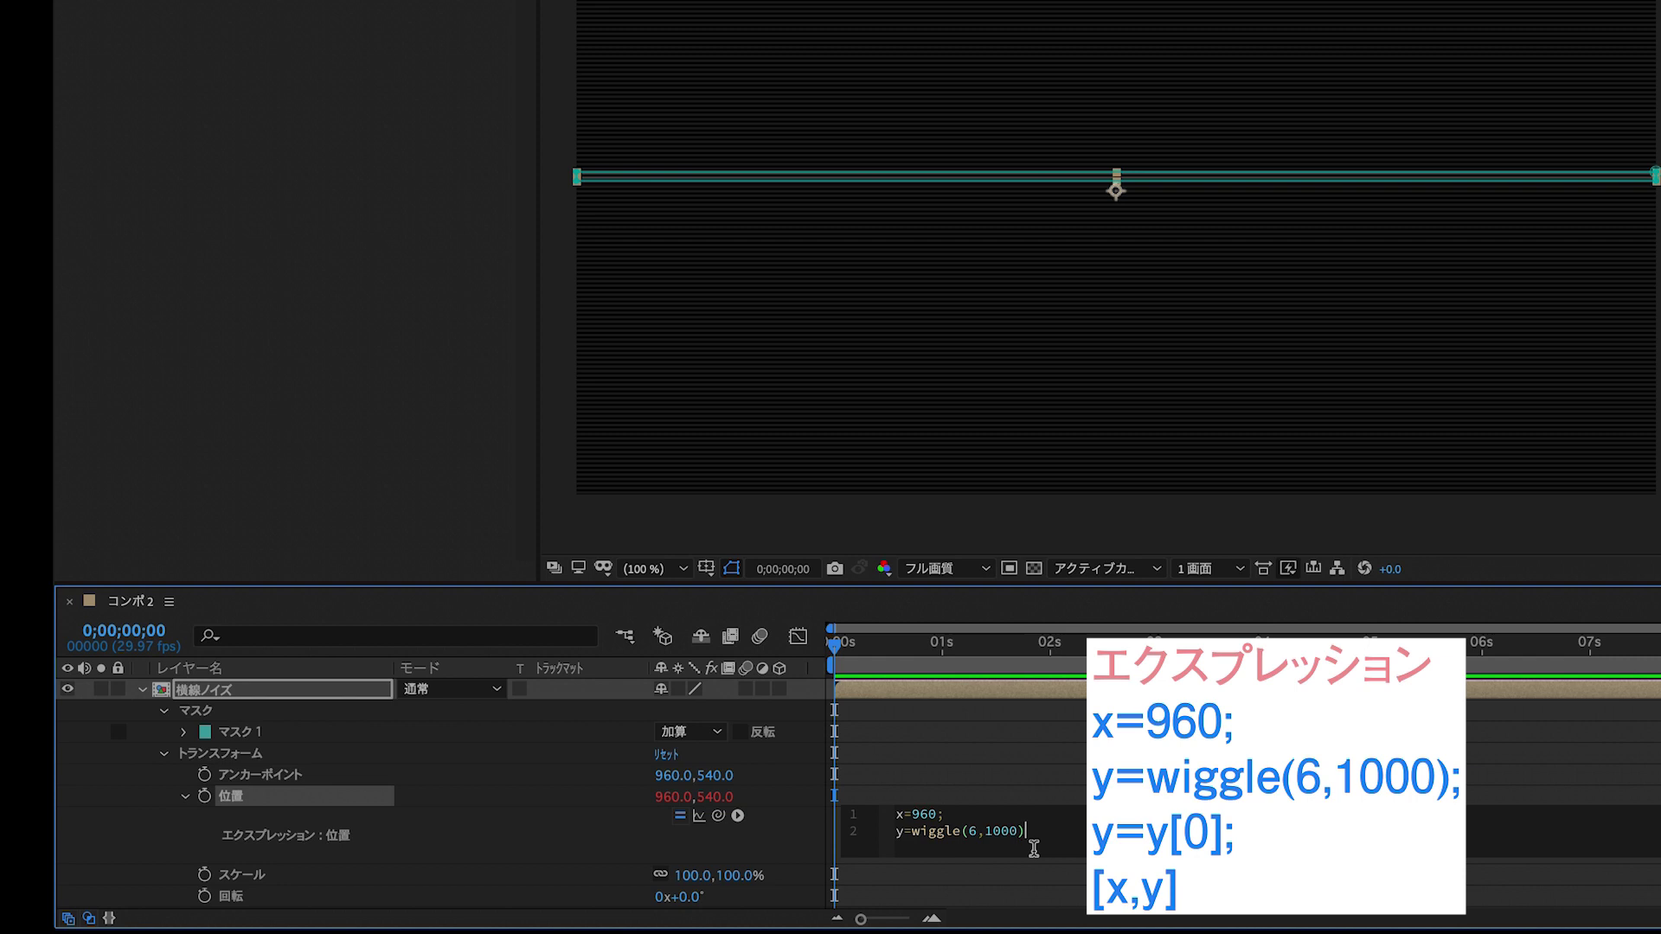
text(;)
key(Return)
text(=y[)
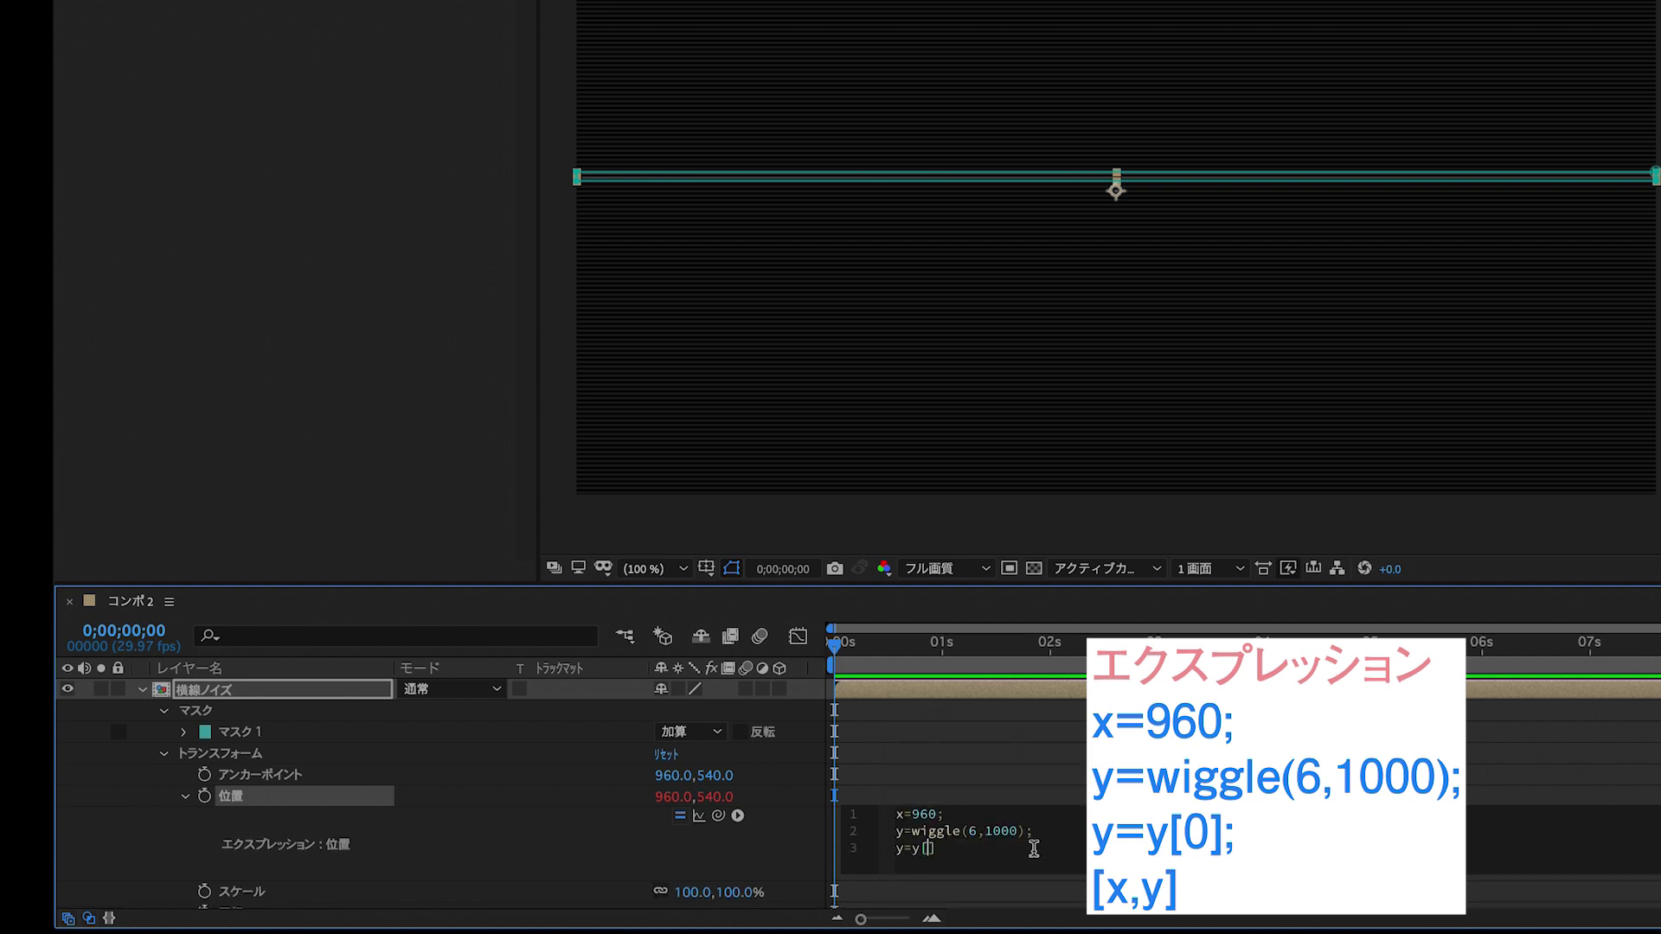
text(0)
key(Return)
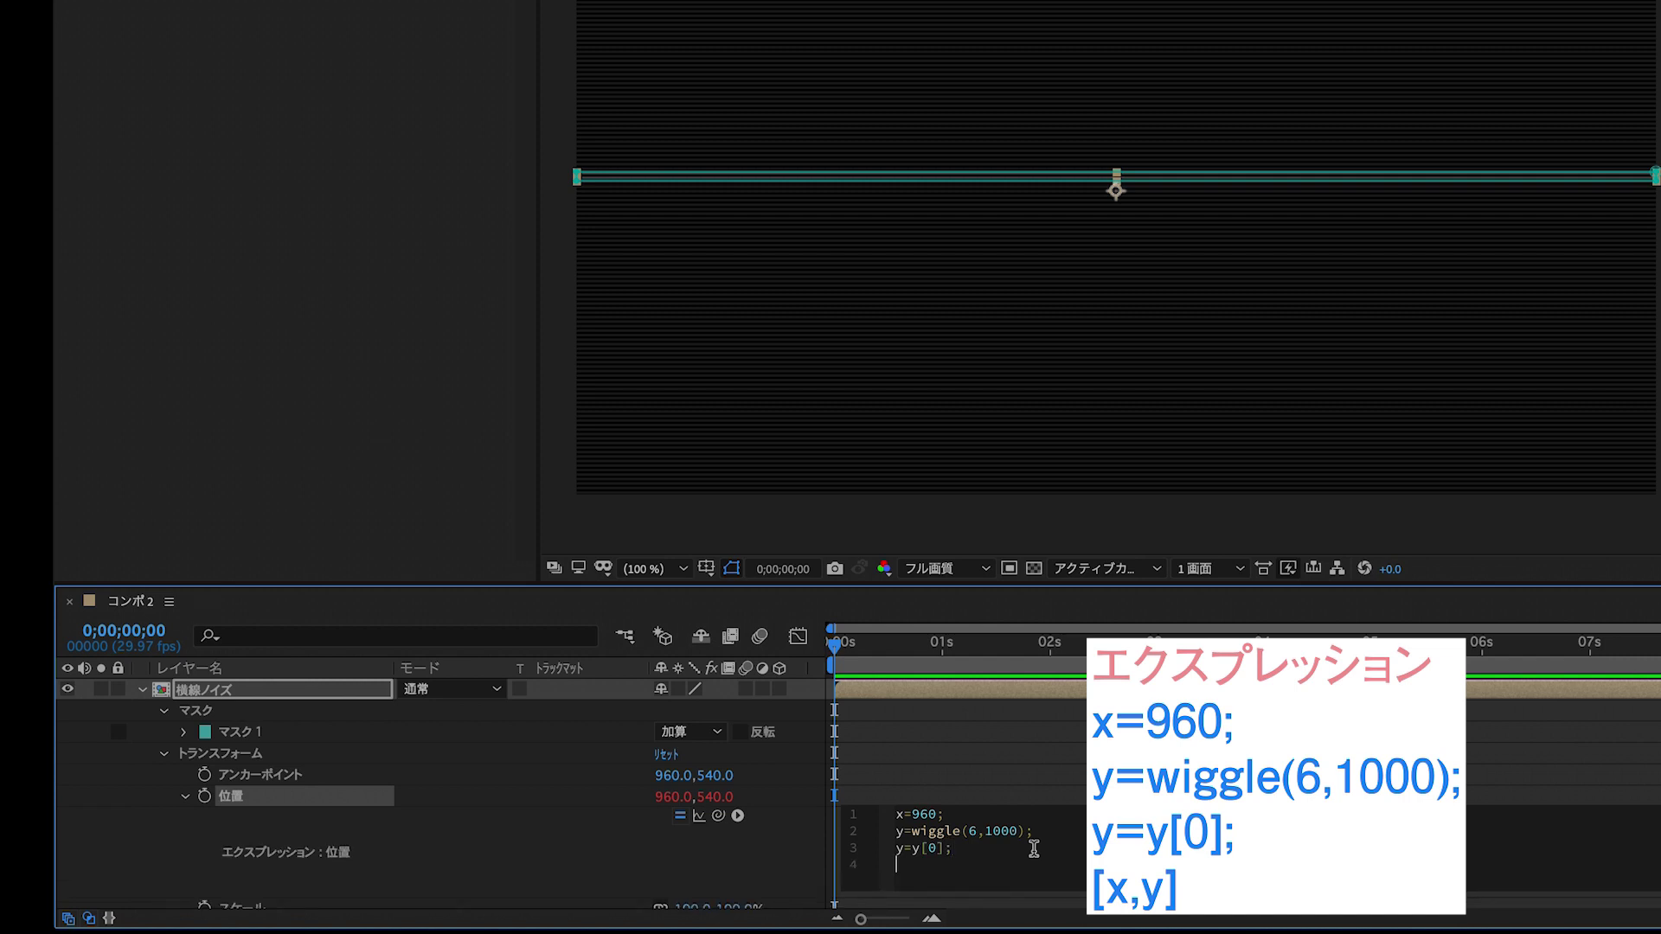
text([x,y)
key(KP_Enter)
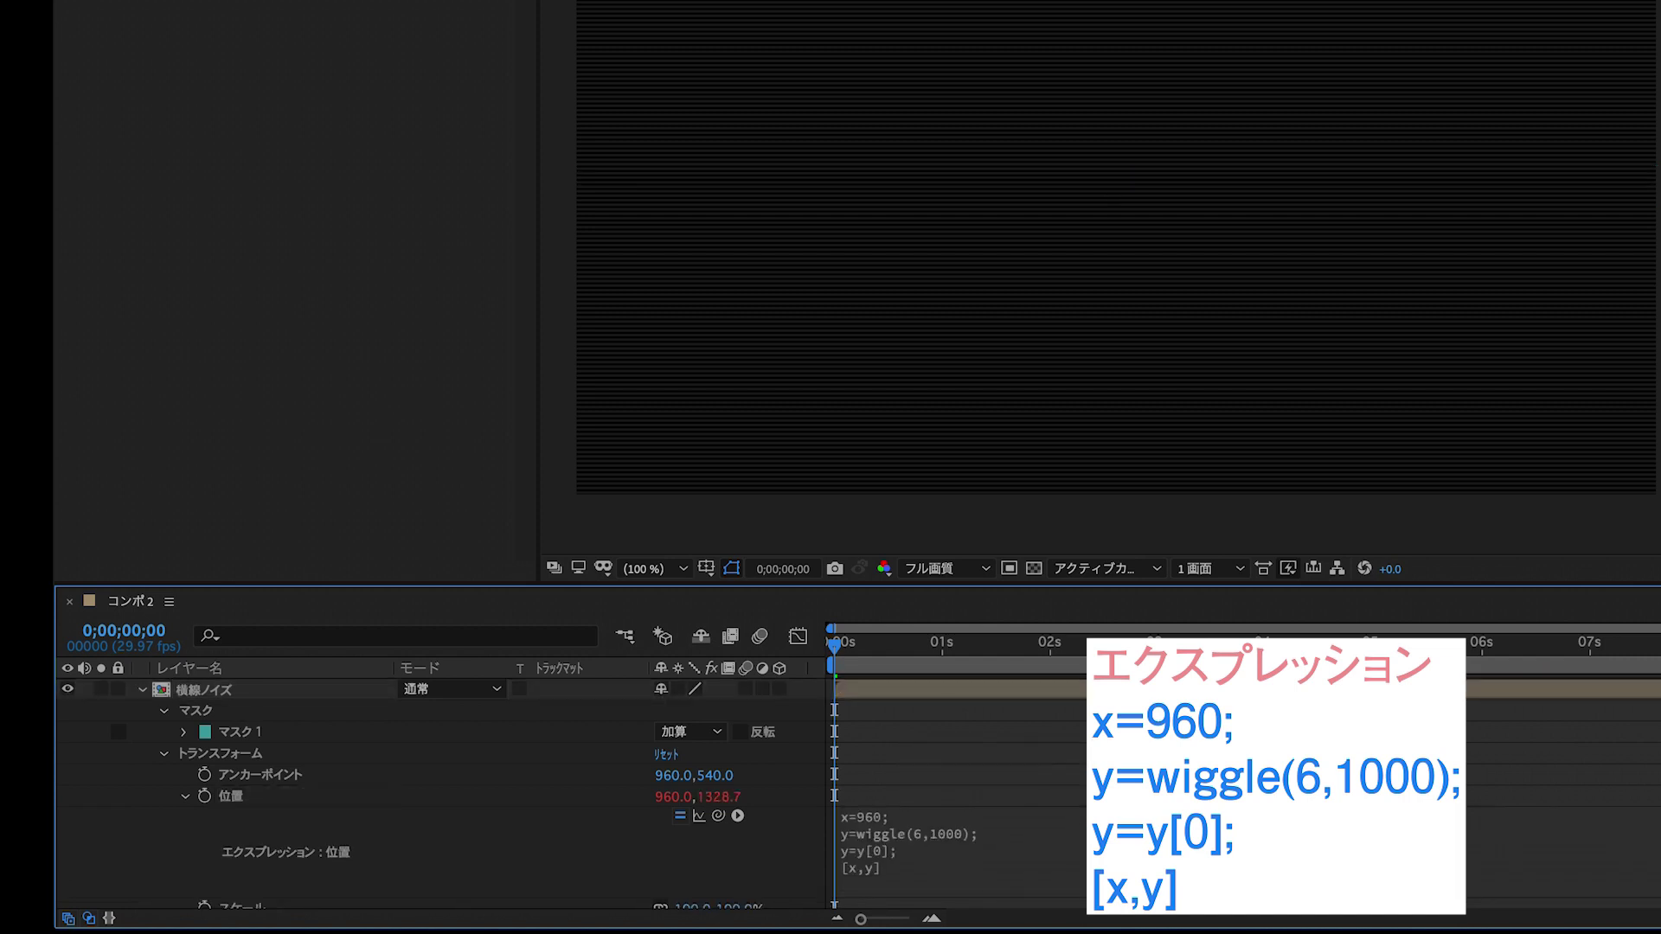
key(space)
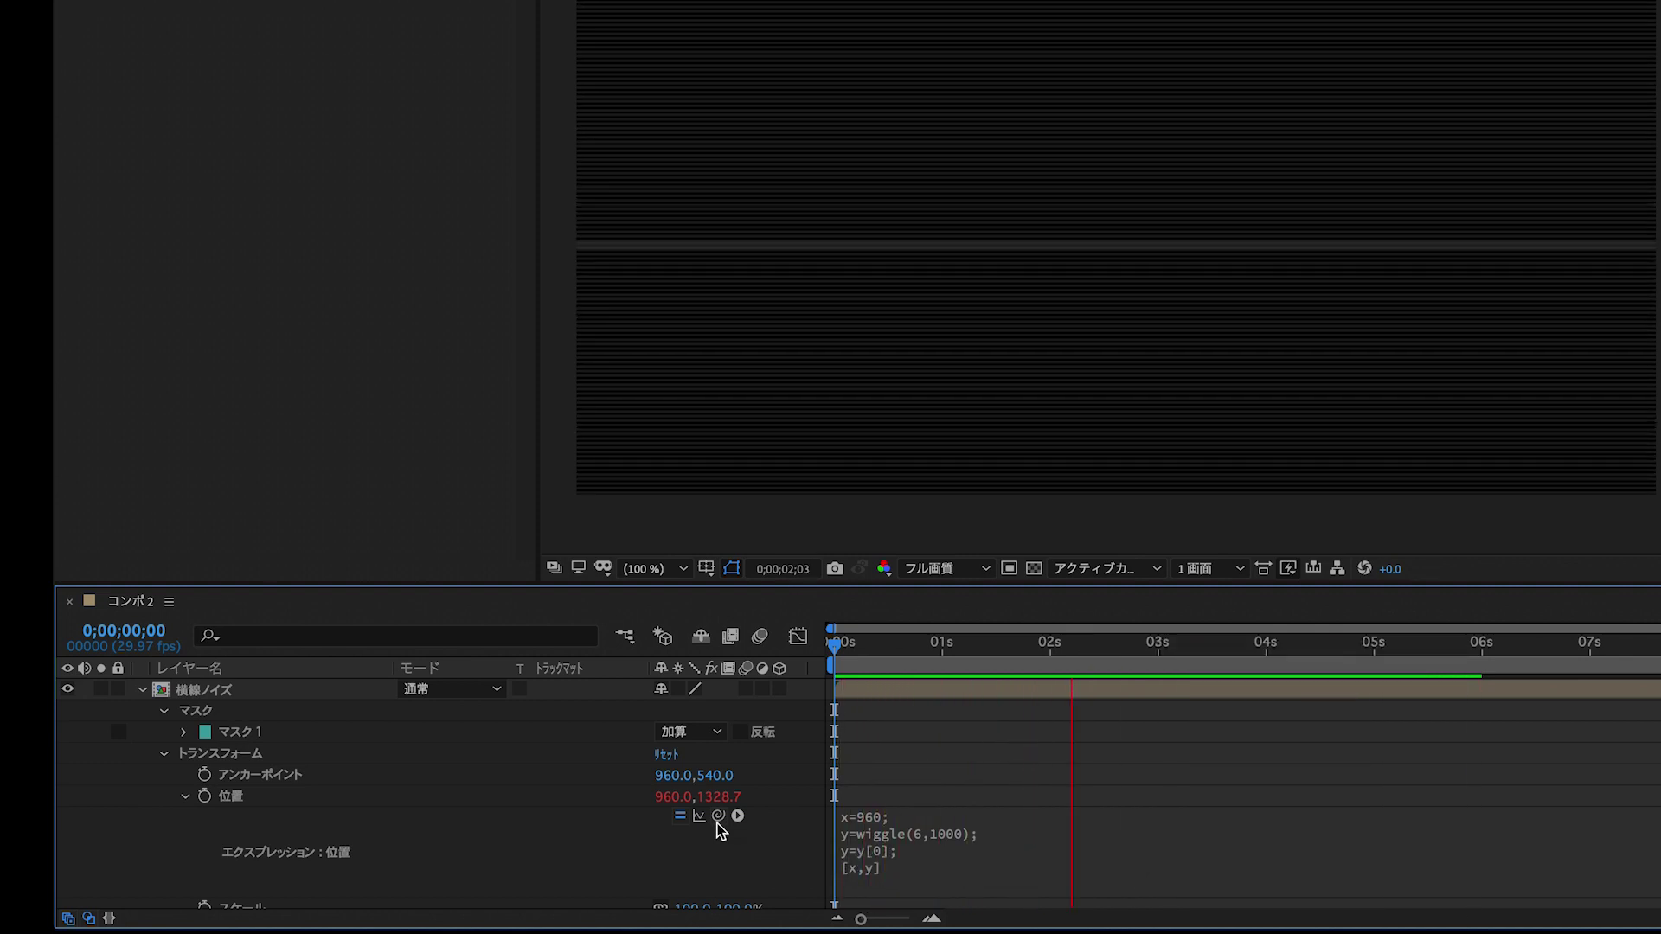
key(space)
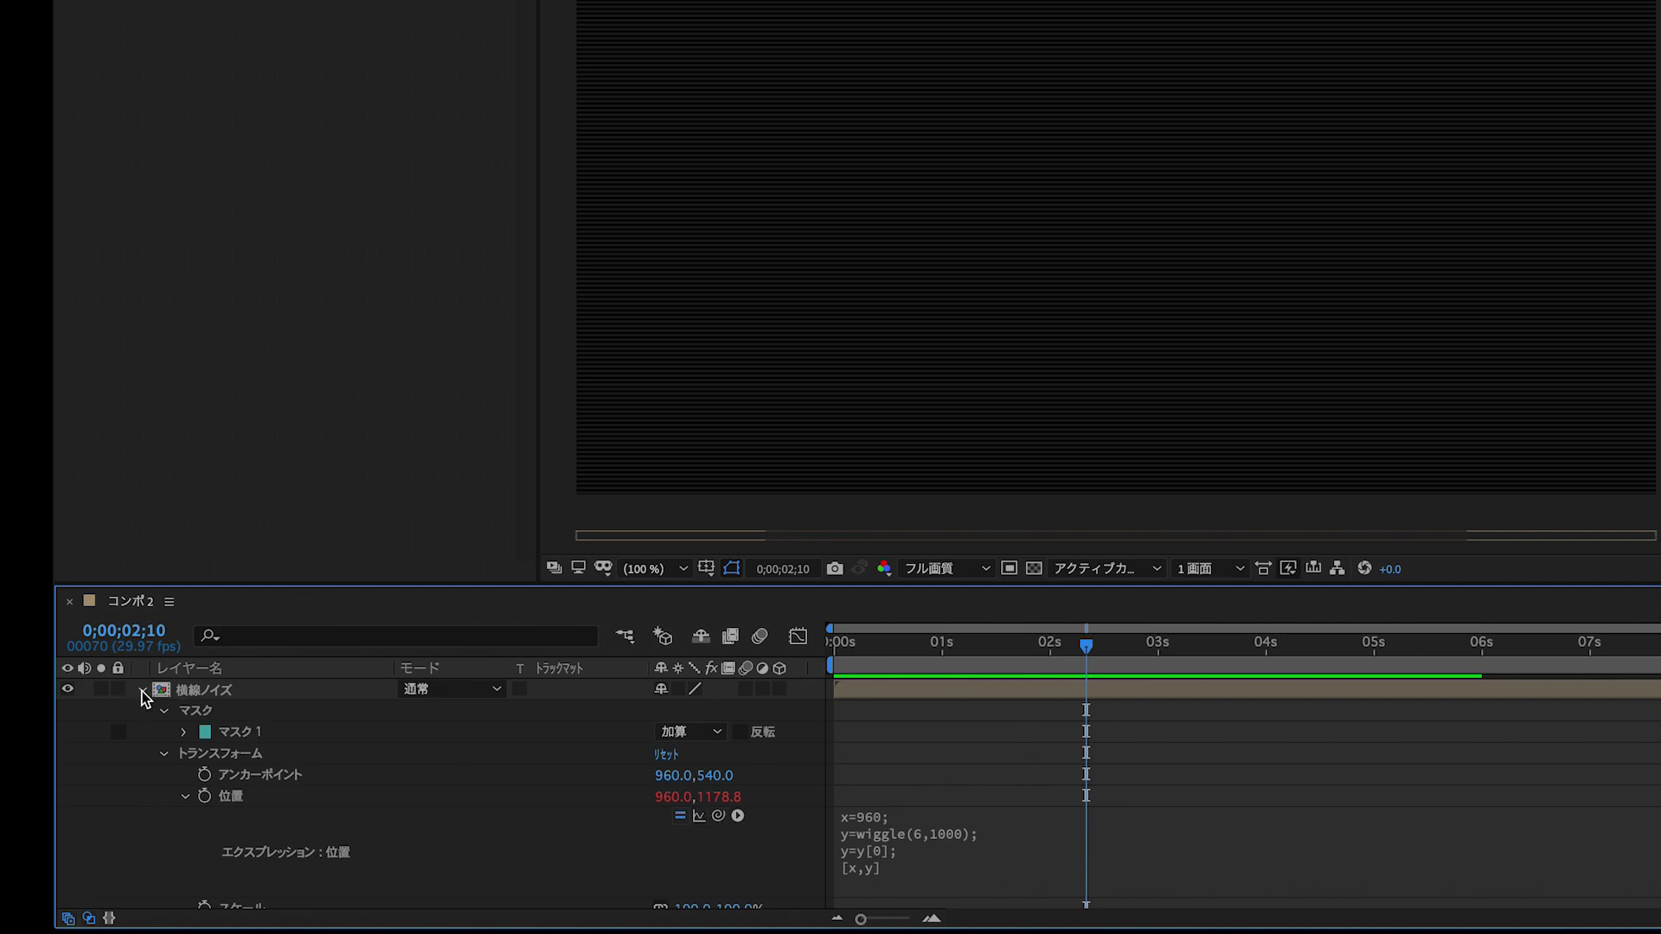
Add the 紅葉風景.mp4 clip from the Project panel as the bottom layer.
click(144, 692)
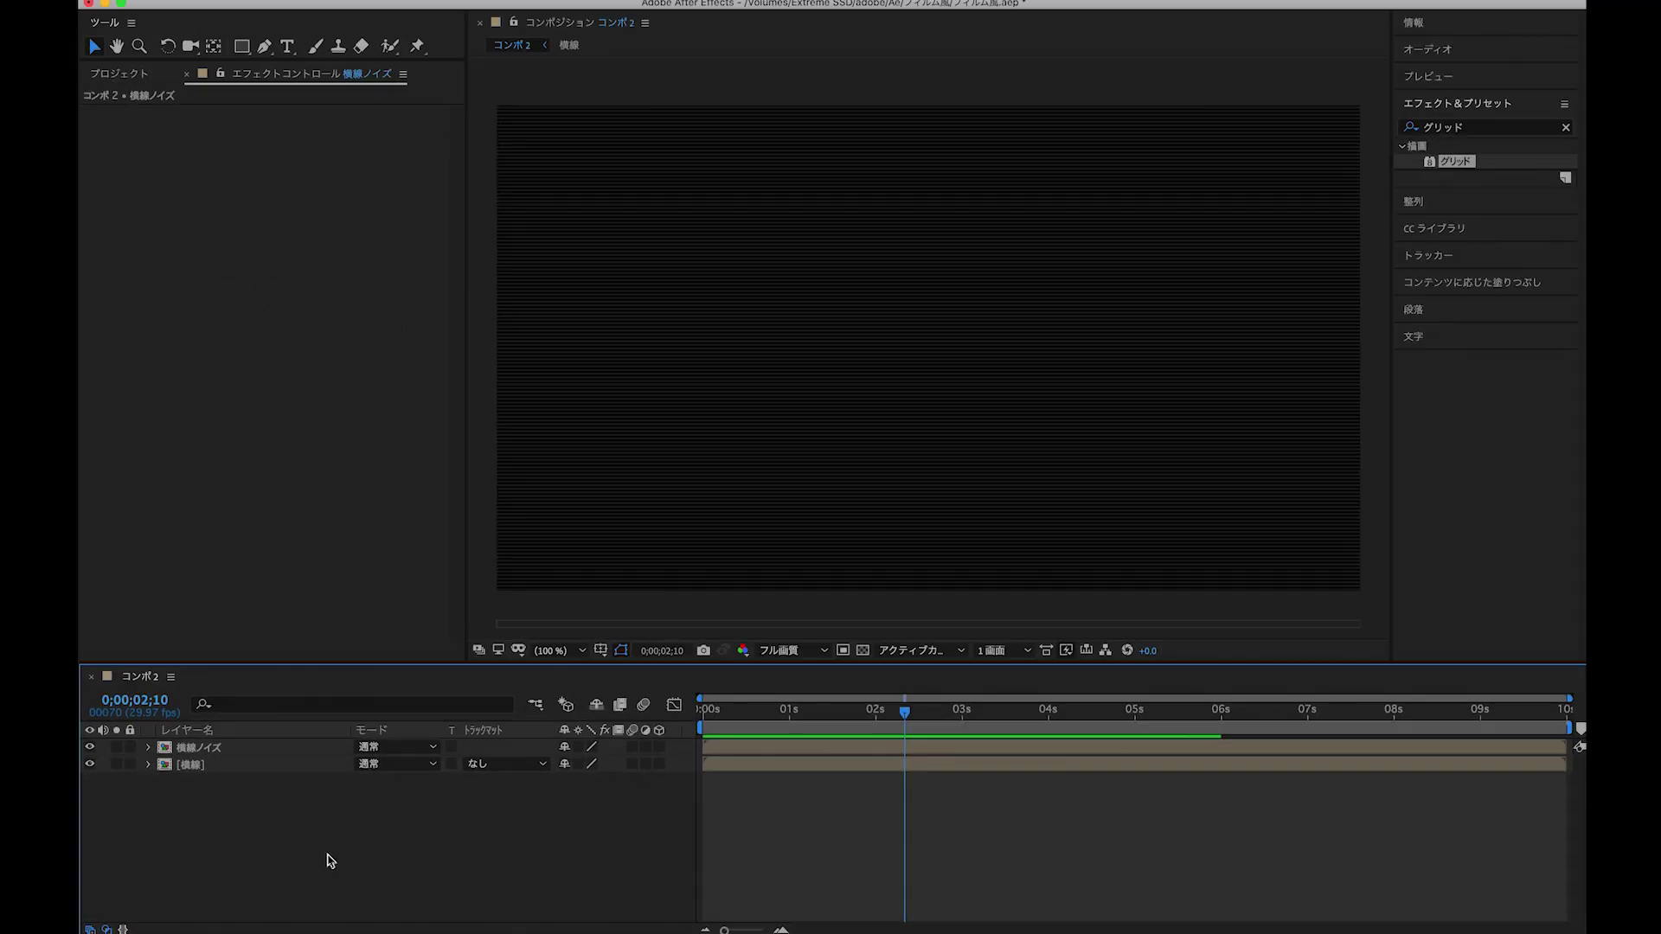
click(117, 76)
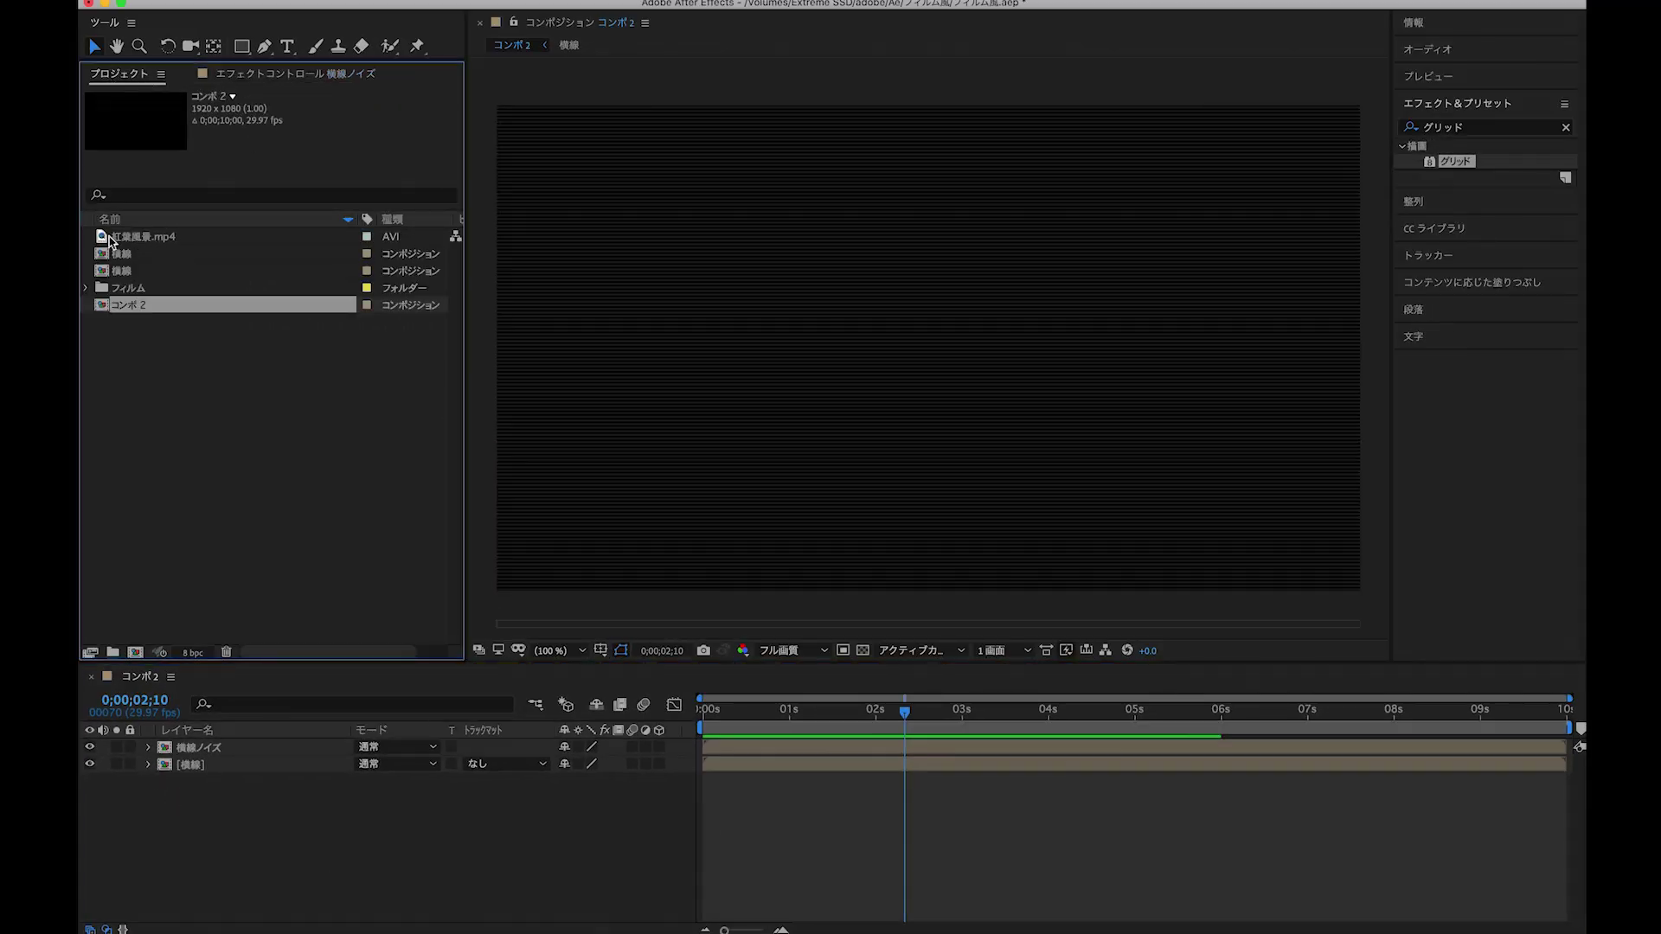
drag(108, 237, 279, 789)
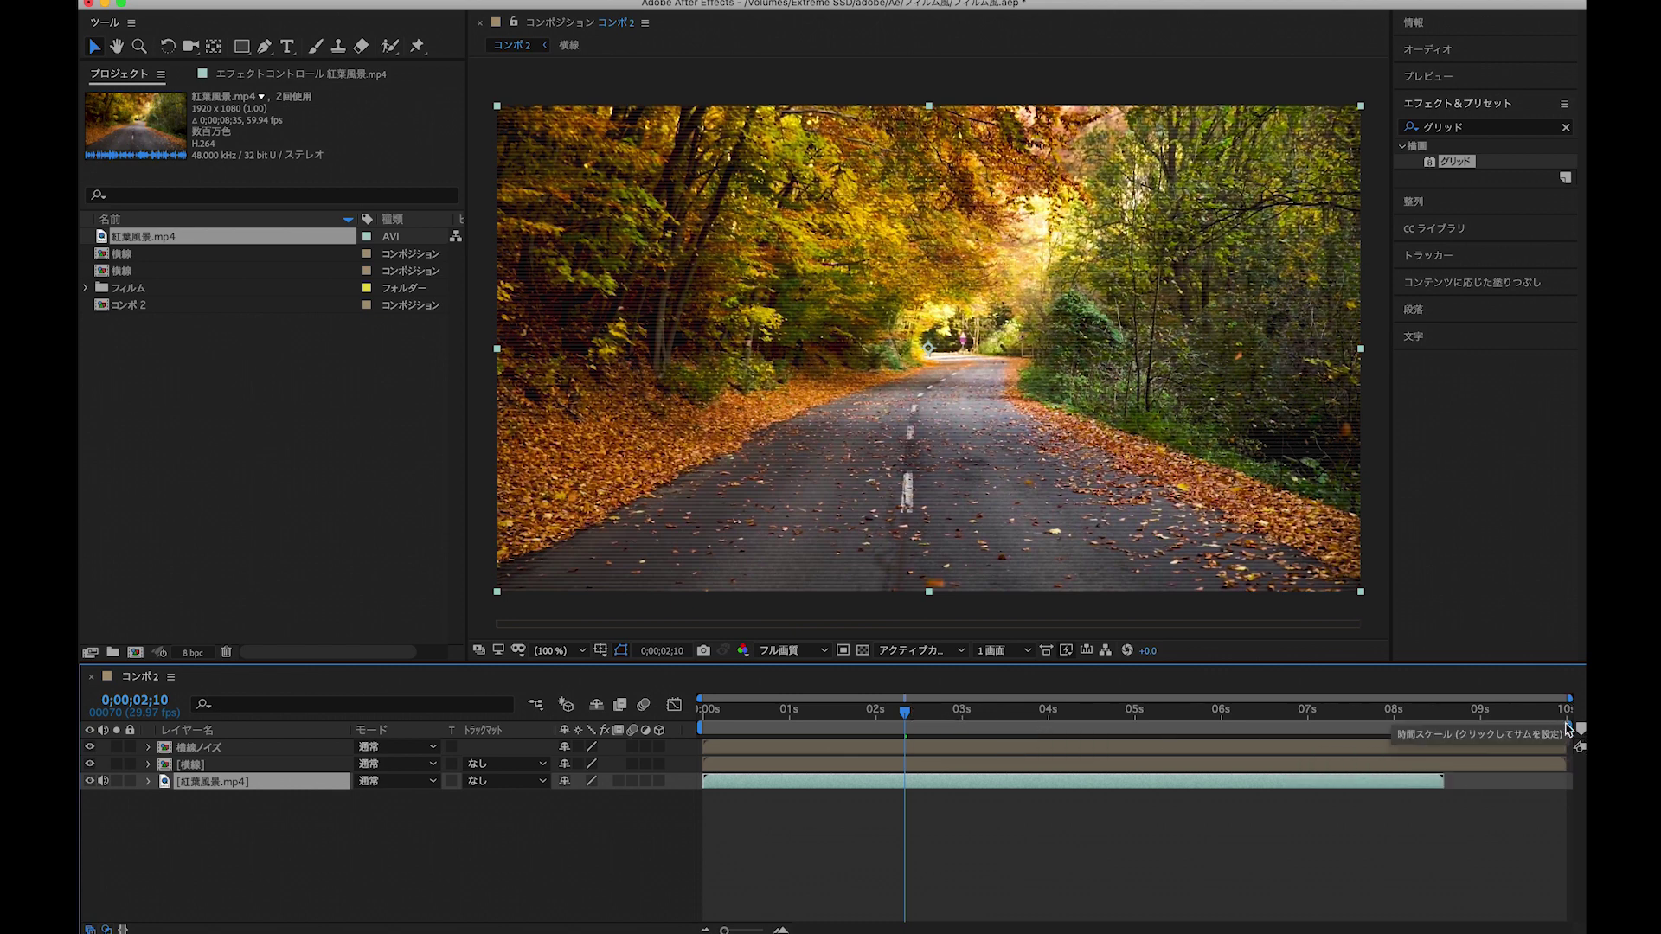
End the work area near 8 s, rewind to the start, and hide both scanline layers.
drag(1571, 729, 1396, 729)
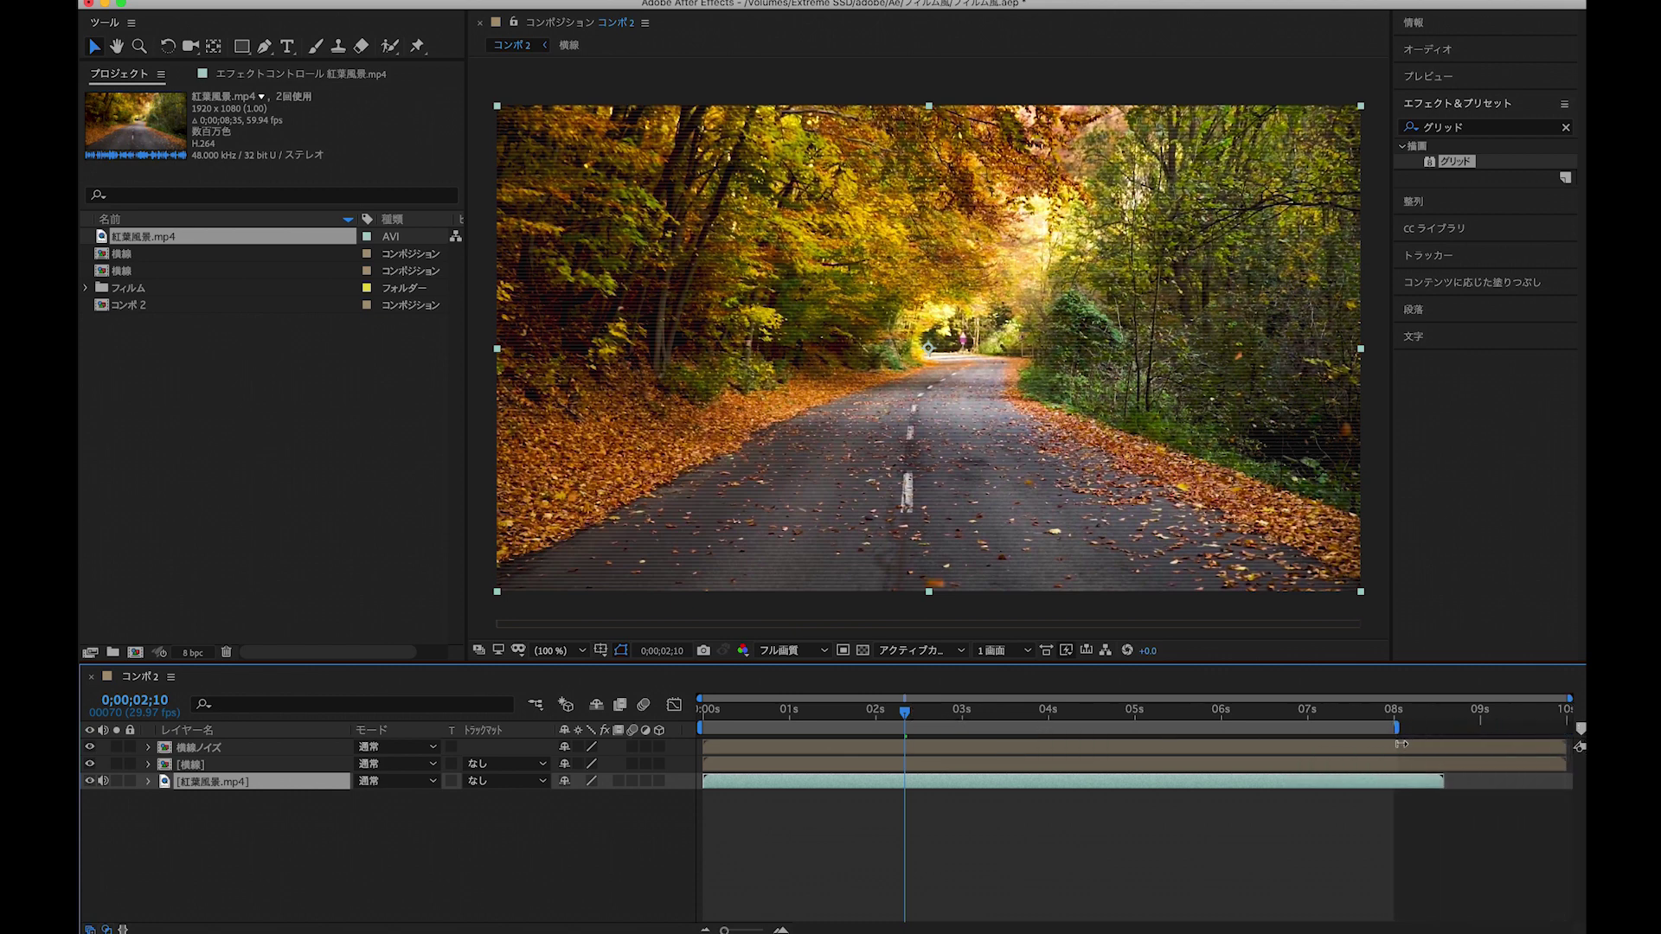
click(379, 871)
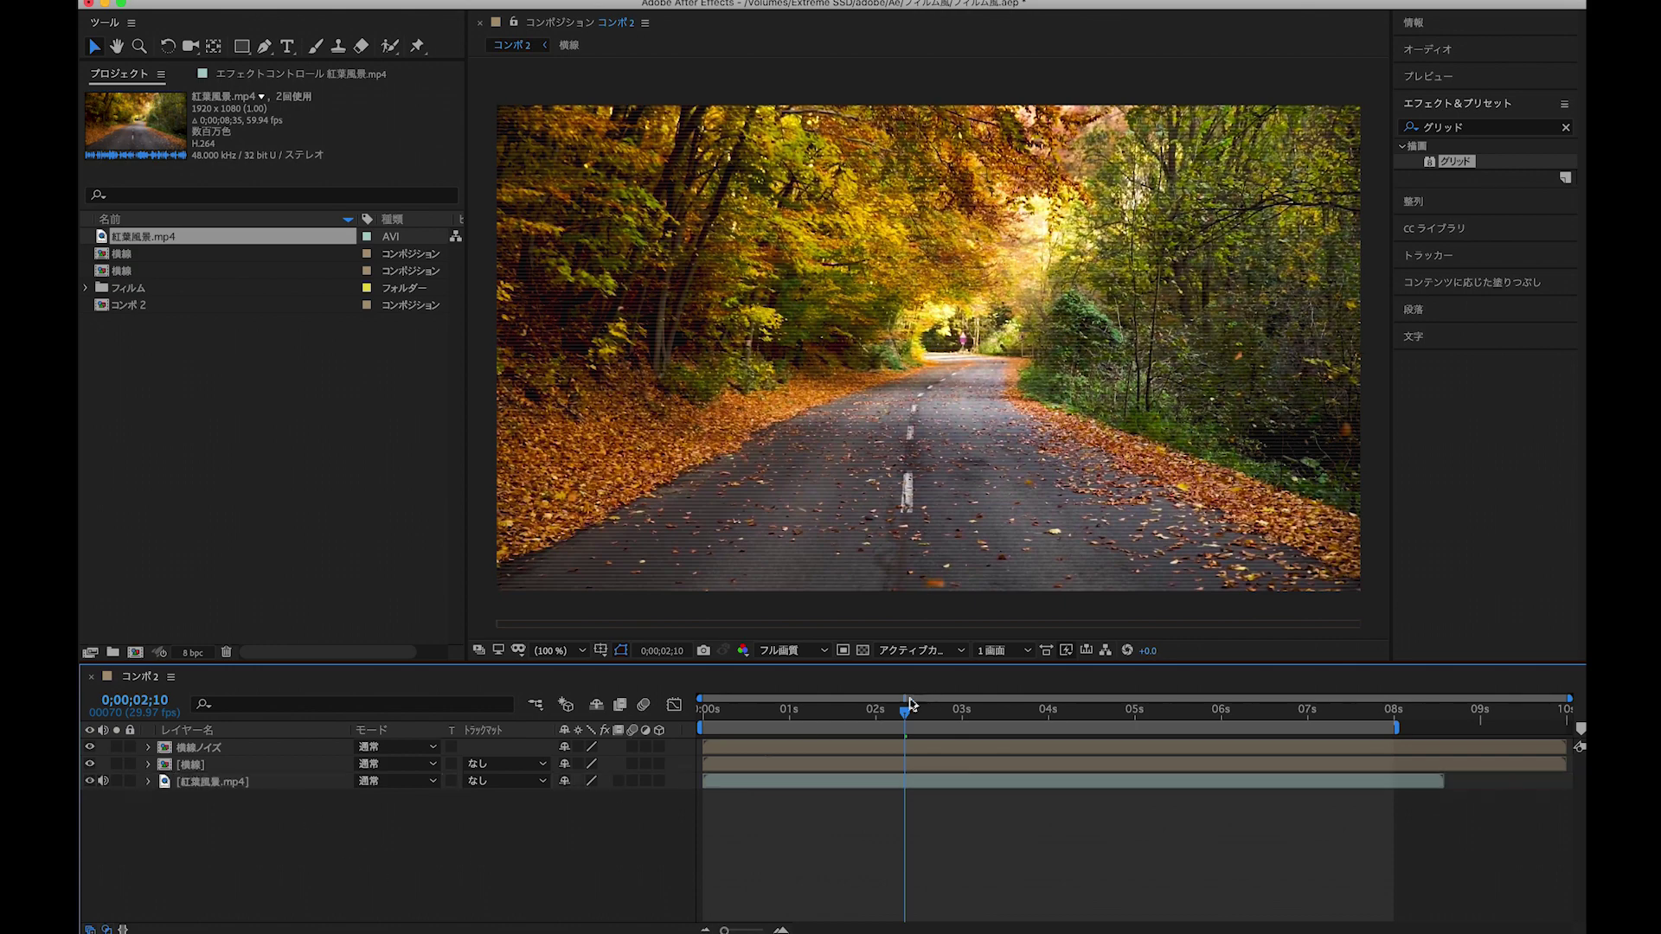
drag(904, 711, 702, 711)
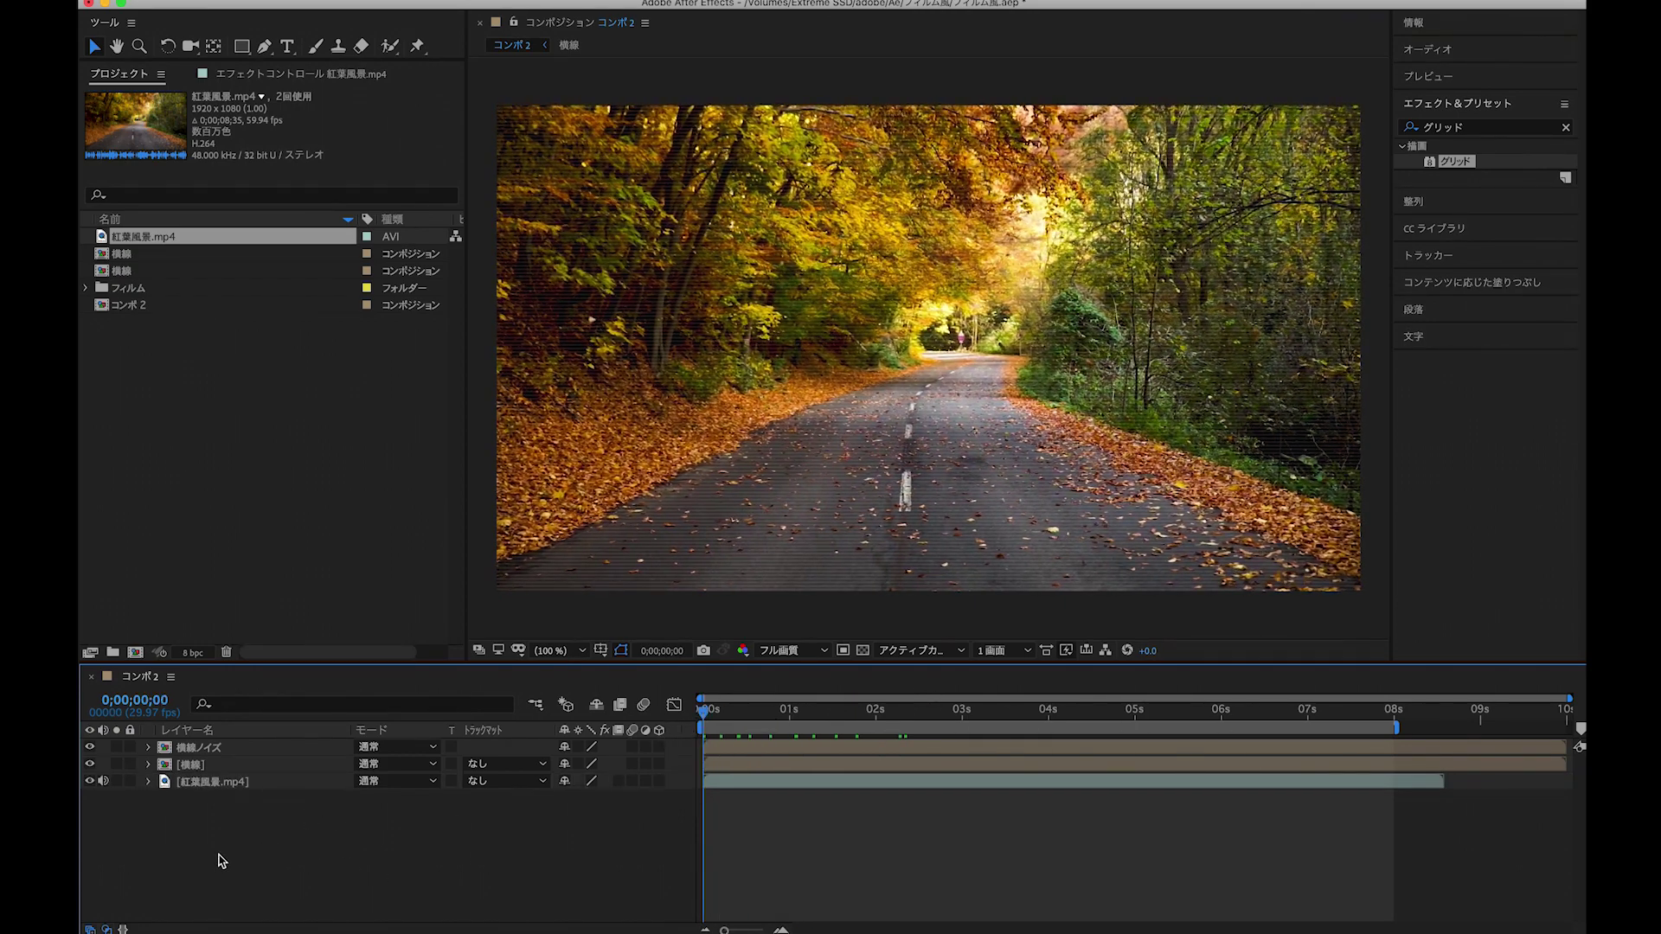
drag(89, 746, 89, 764)
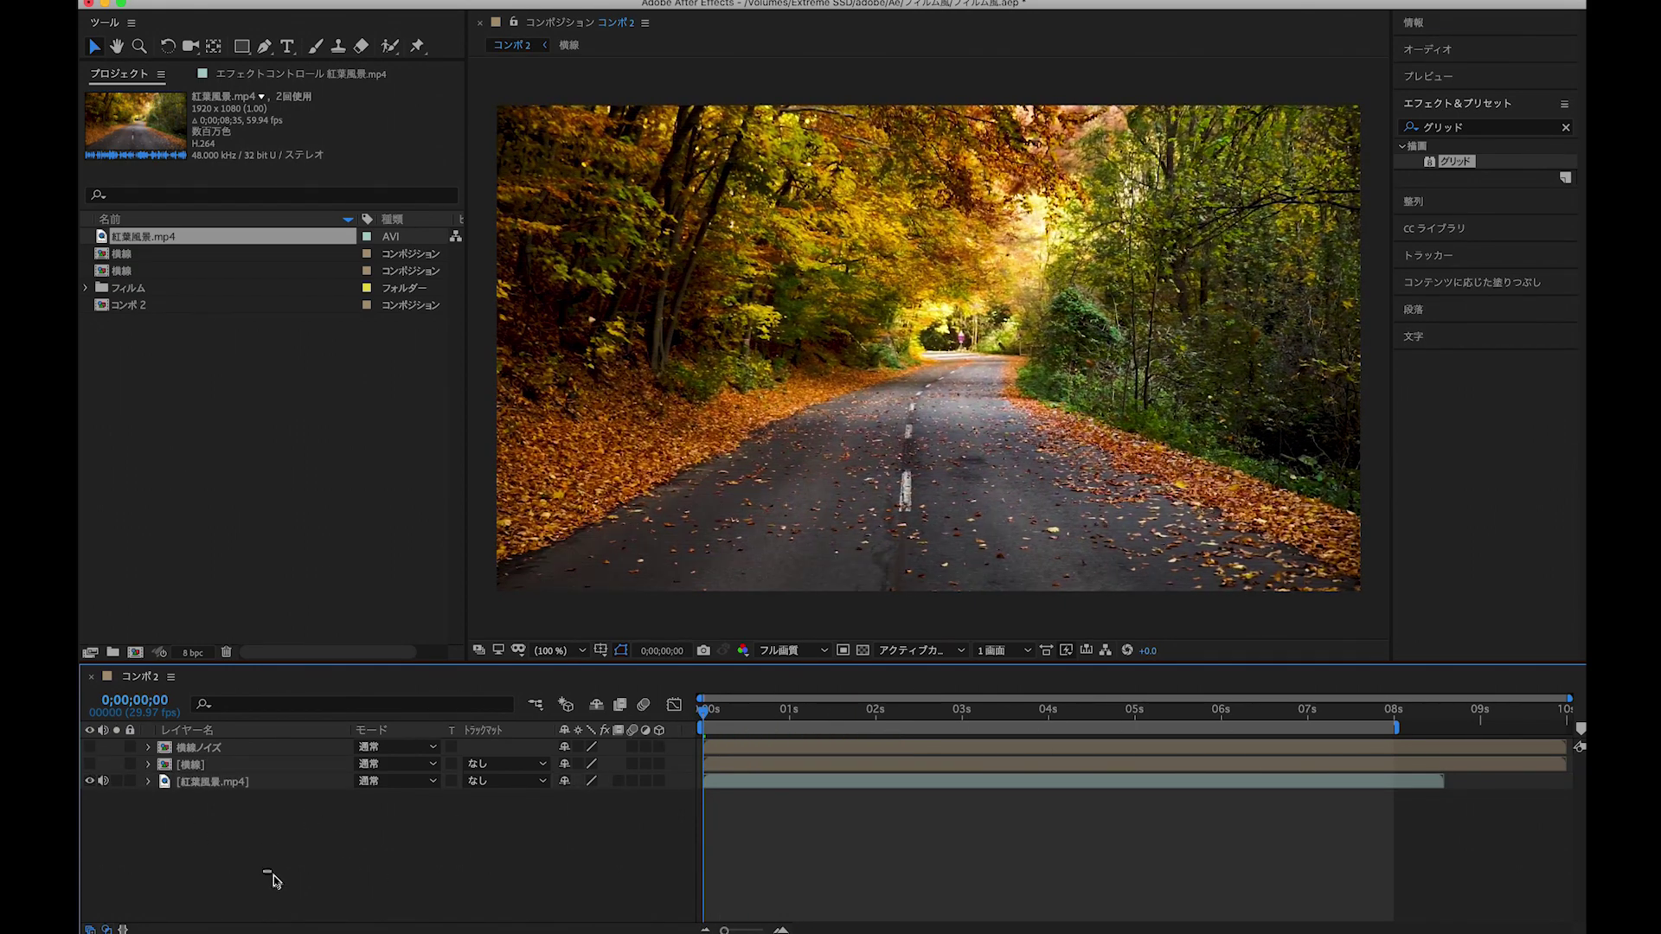
Add a new adjustment layer and place it just above 紅葉風景.mp4, below the scanline layers.
right_click(355, 856)
mouse_move(424, 745)
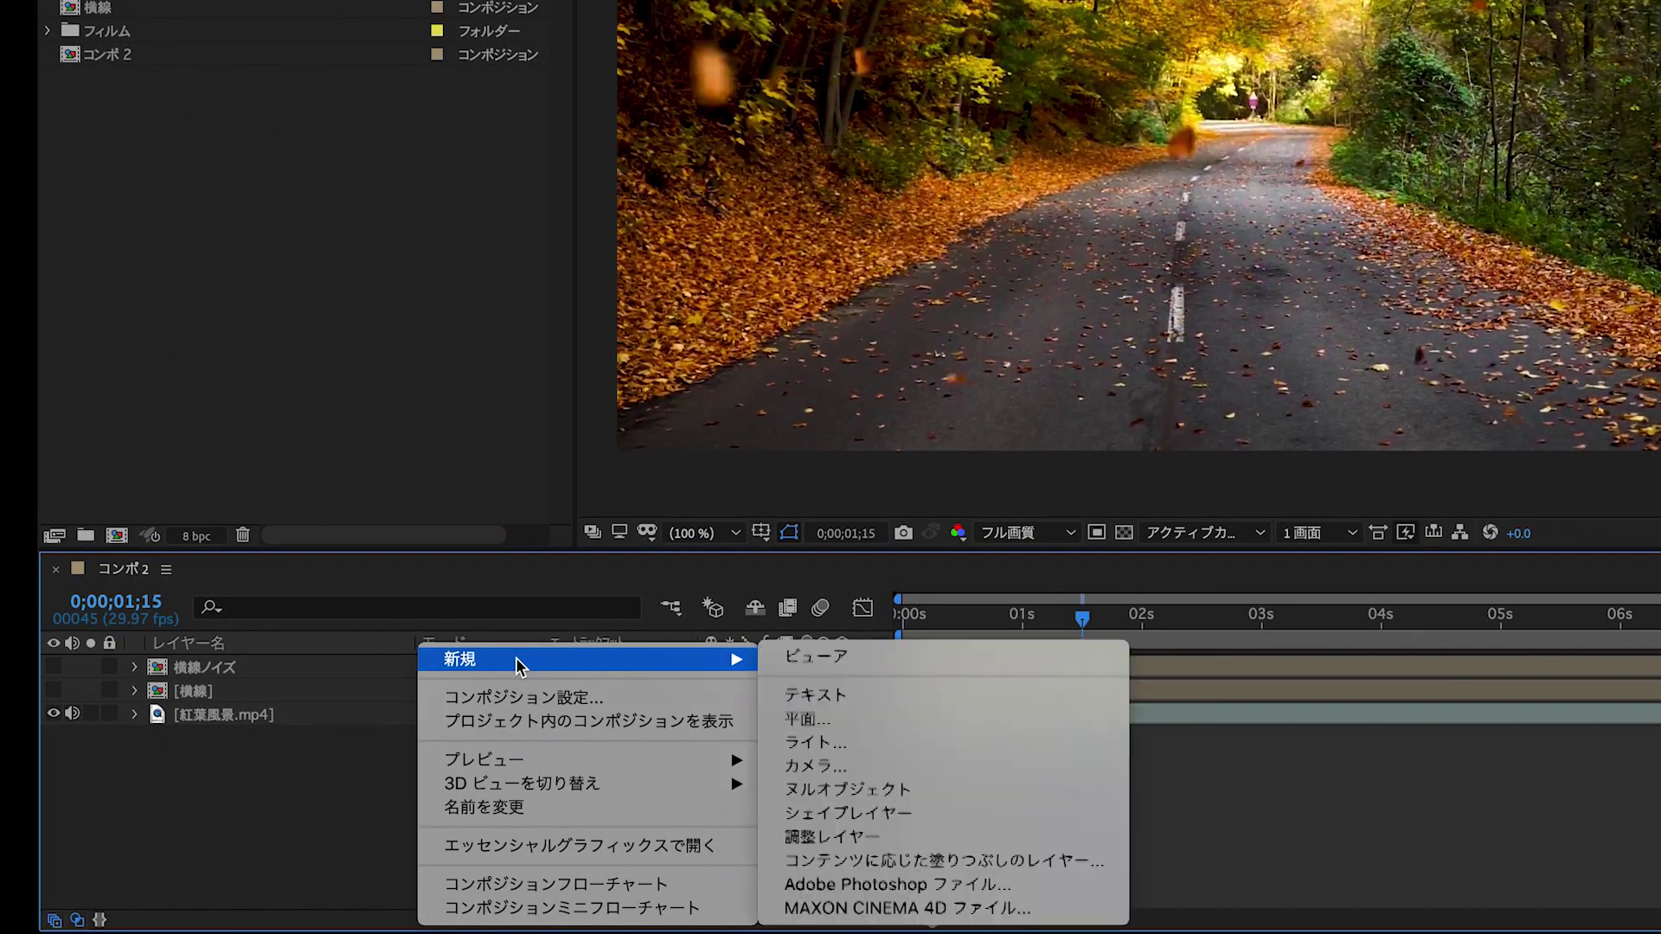
click(874, 838)
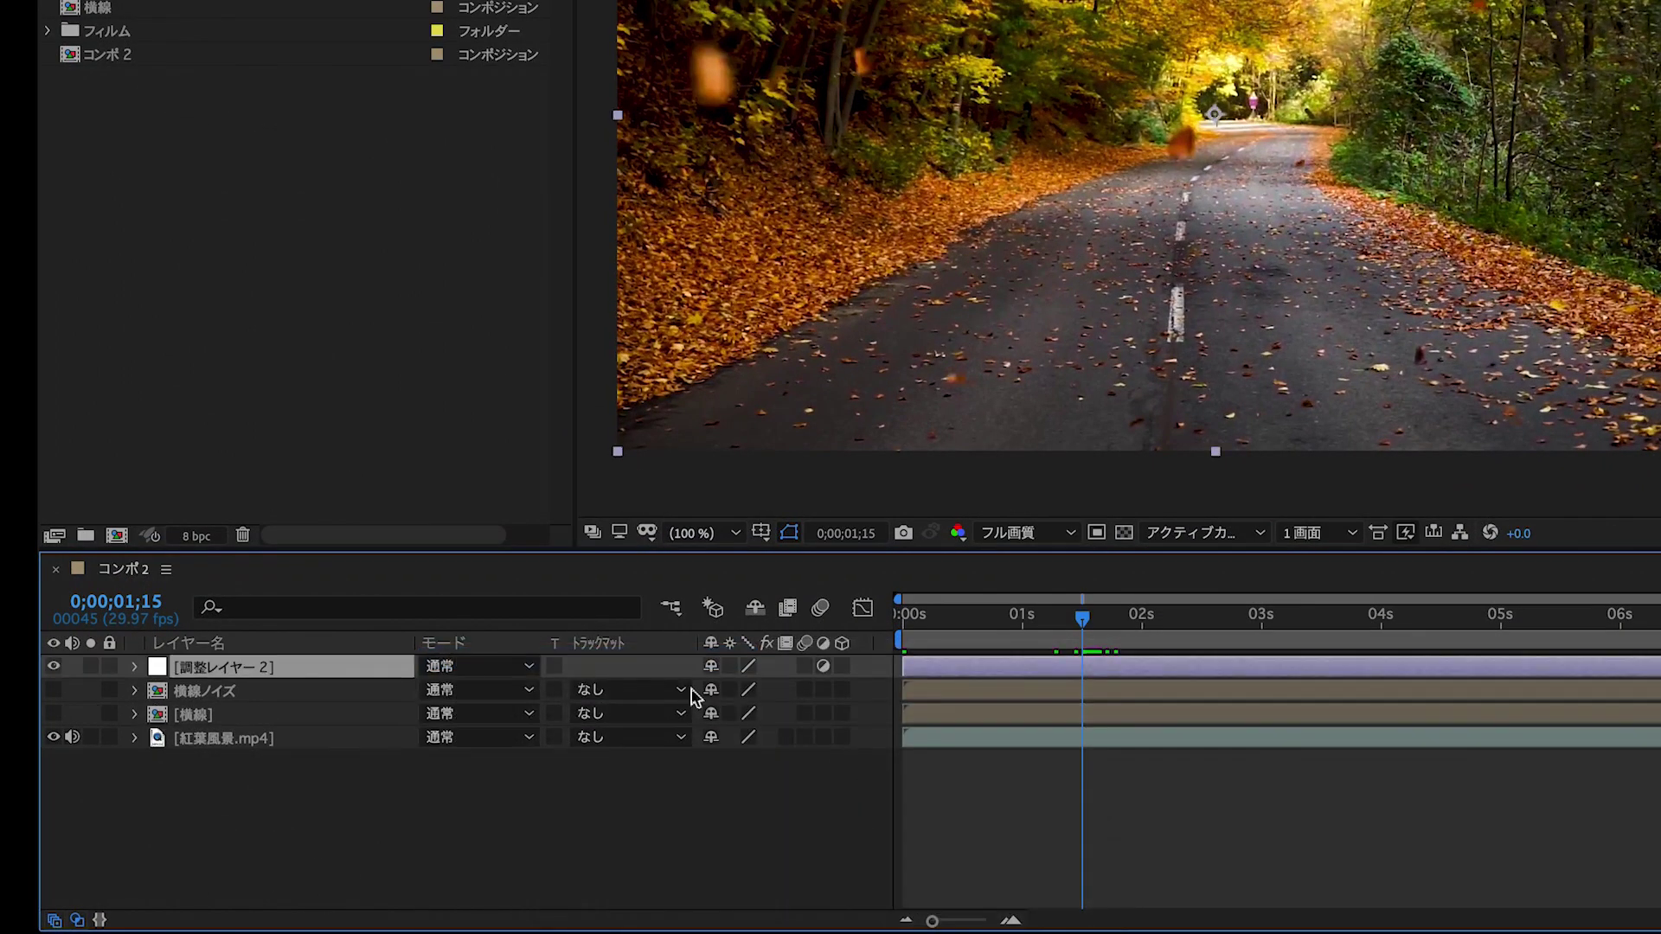
drag(160, 671, 164, 726)
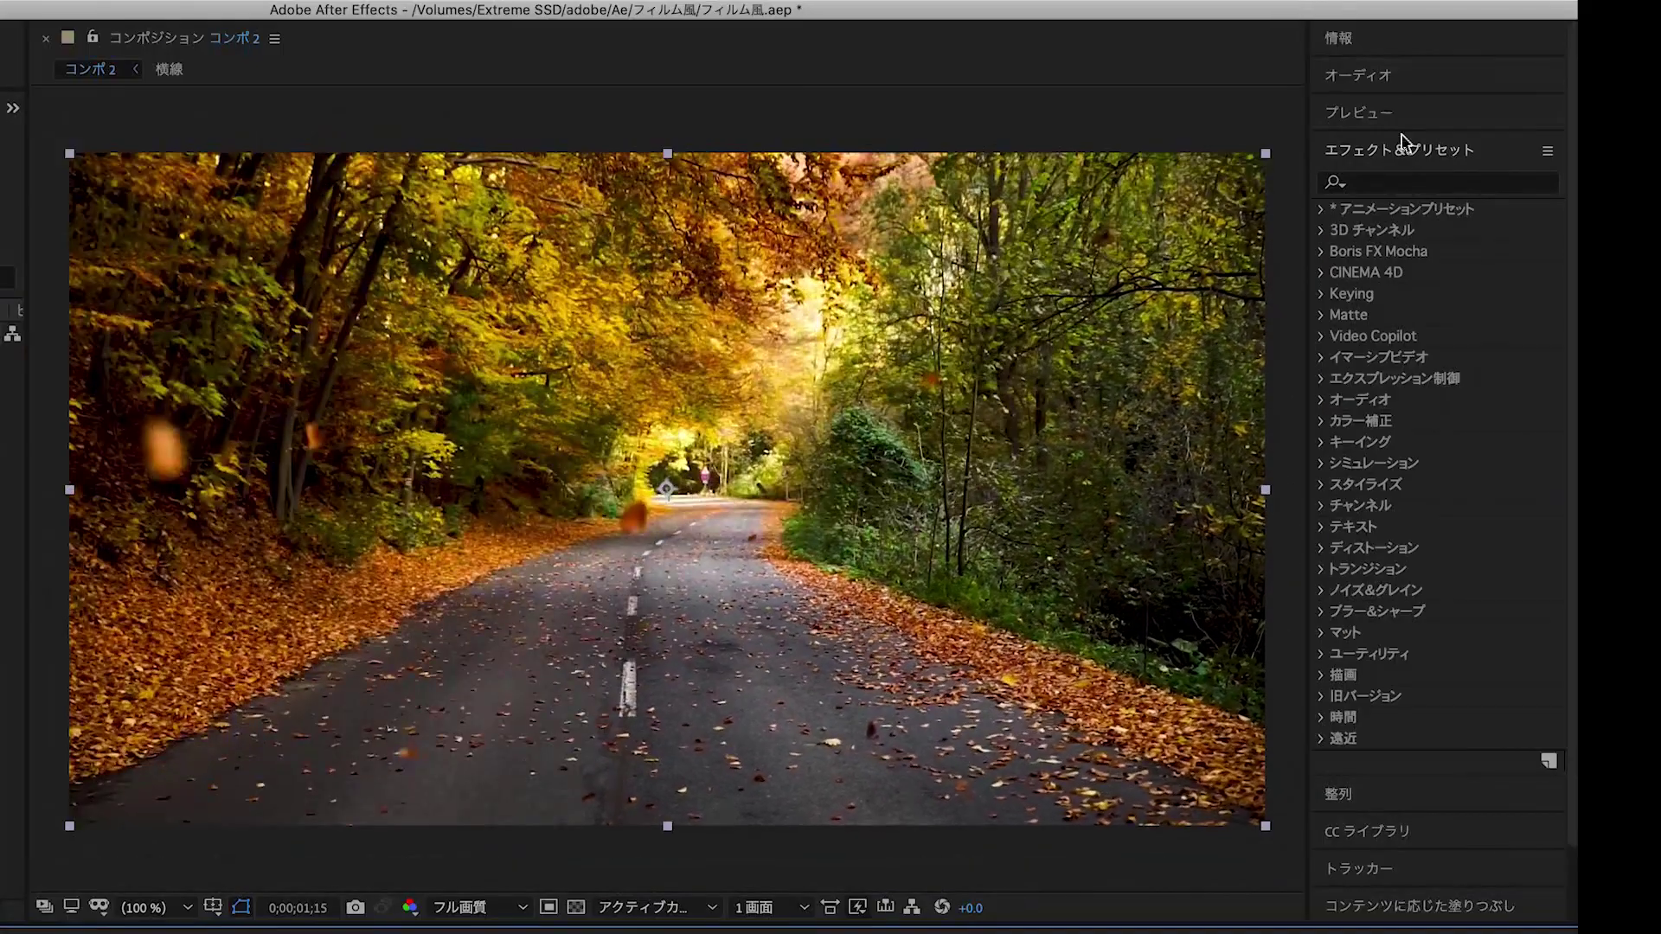
click(1374, 183)
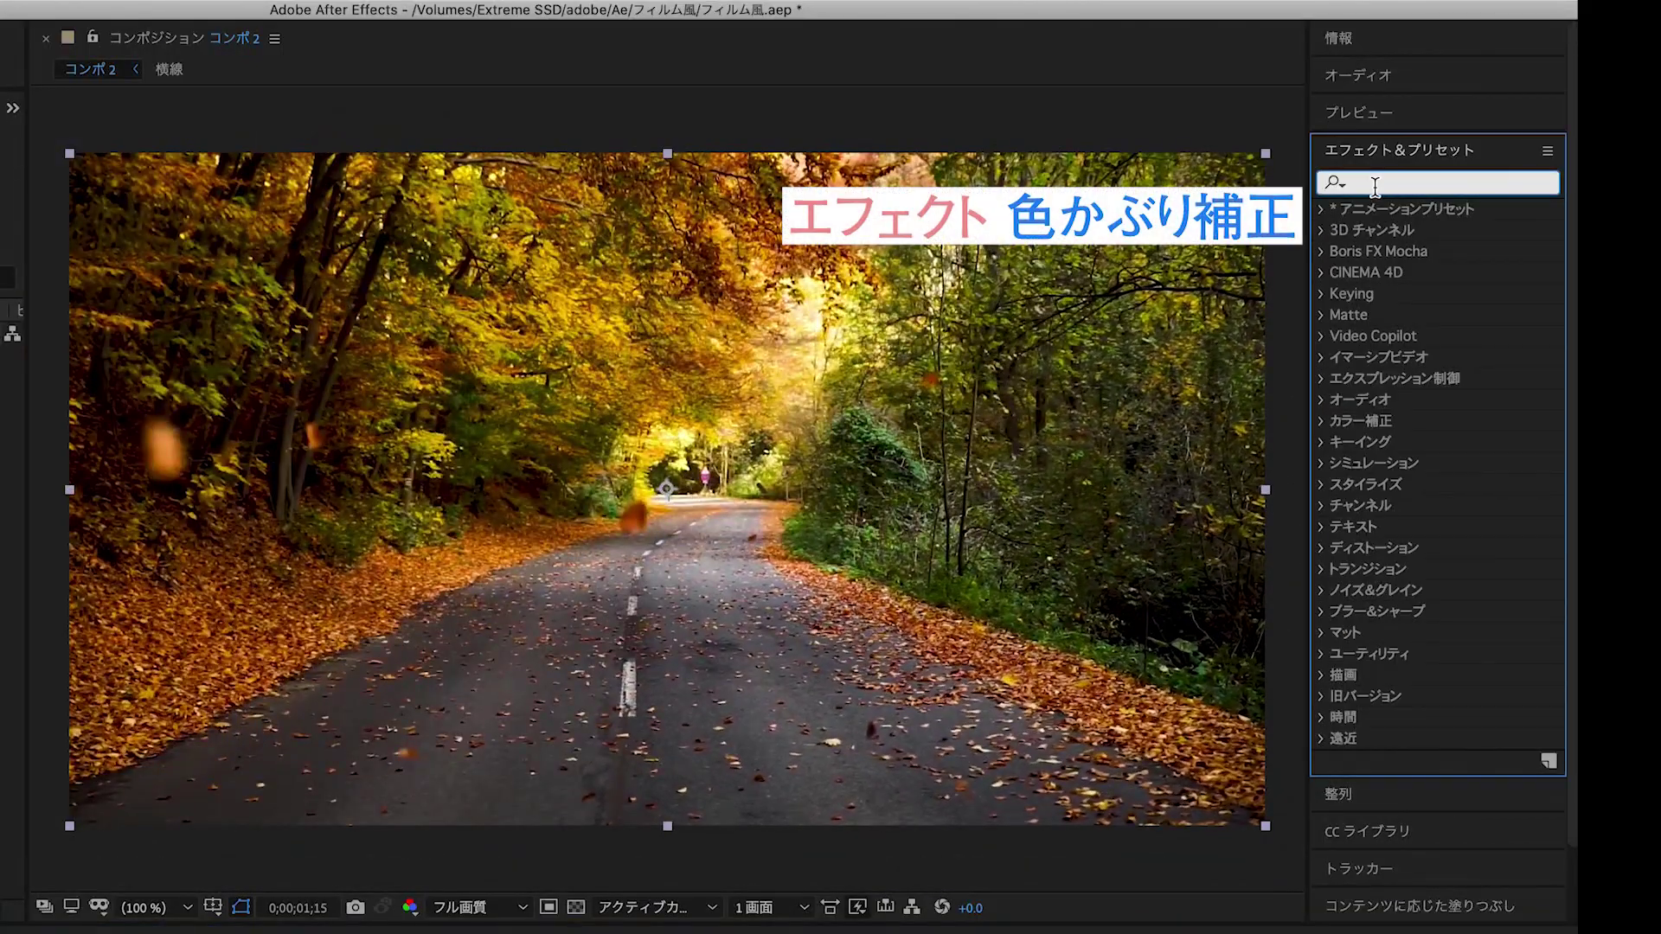
Apply 色かぶり補正 (Tint) to 調整レイヤー 2 and set 色合いの量 to 50%.
text(い)
text(かぶり)
key(Return)
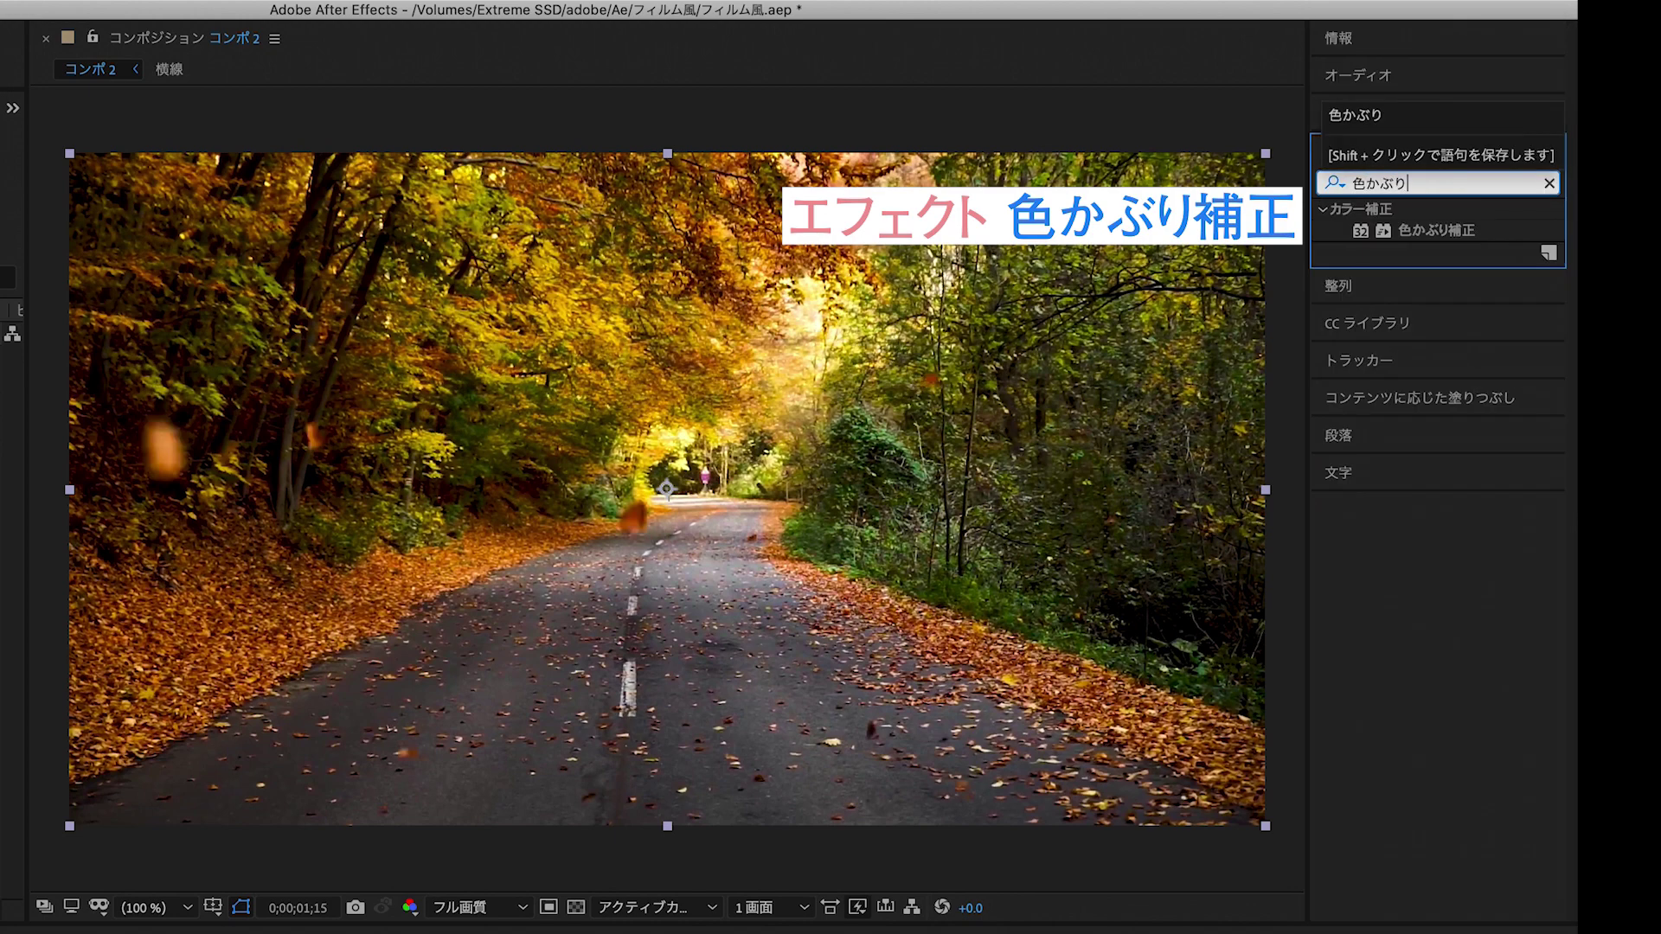
drag(1474, 230, 964, 784)
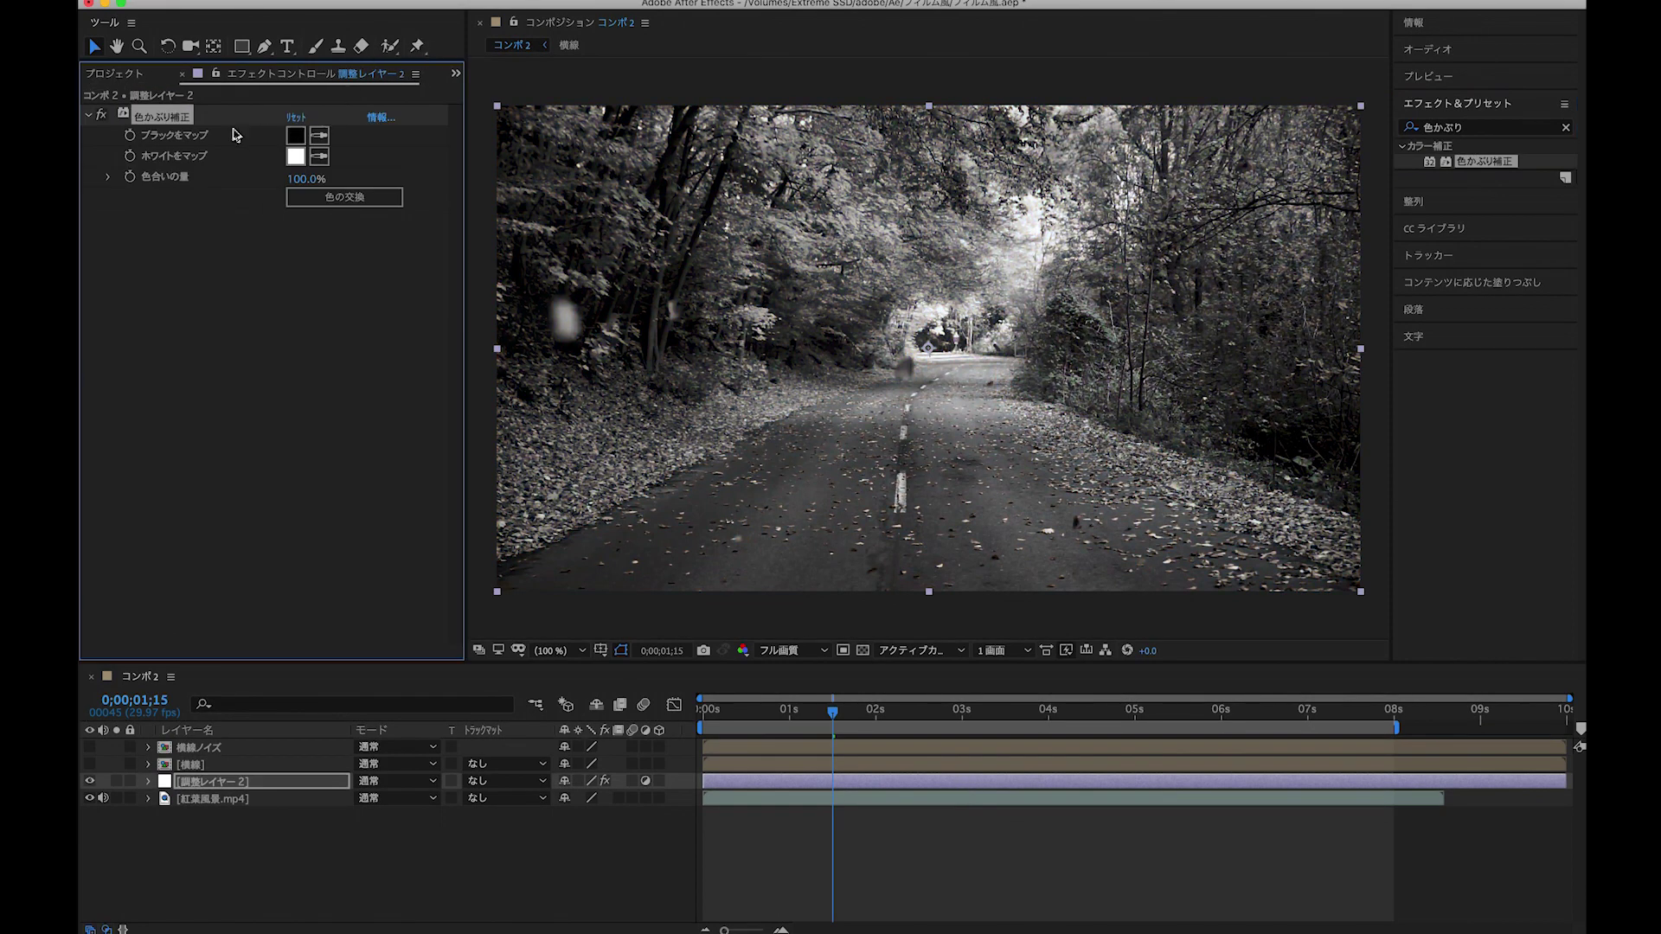
click(303, 179)
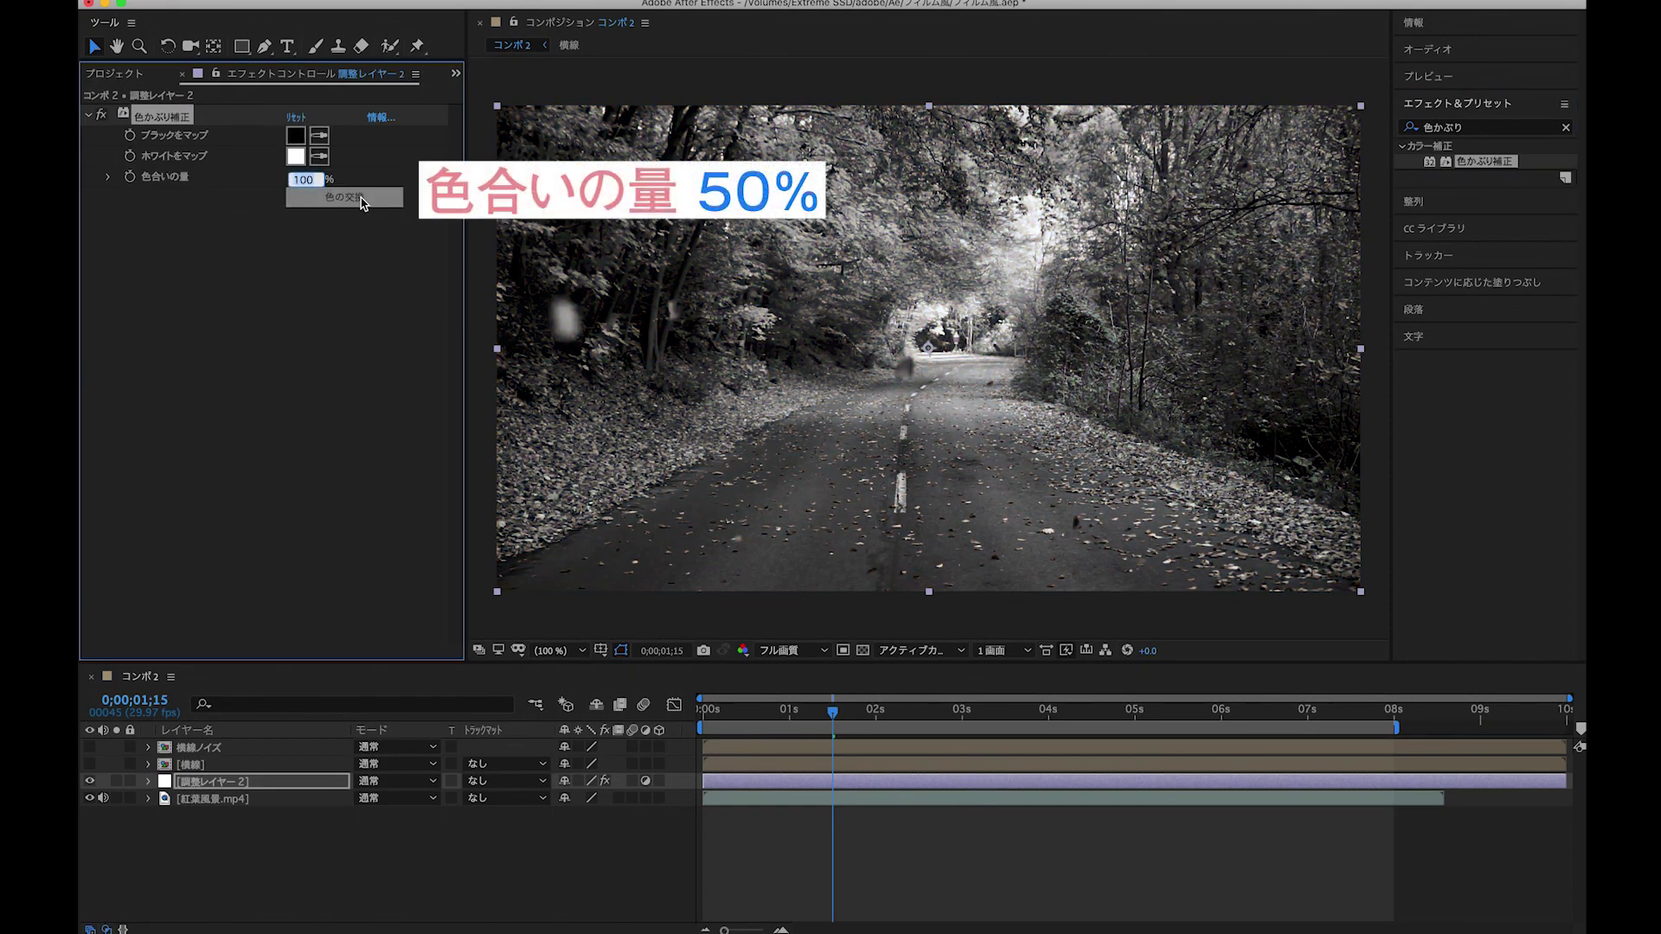
text(50)
key(Return)
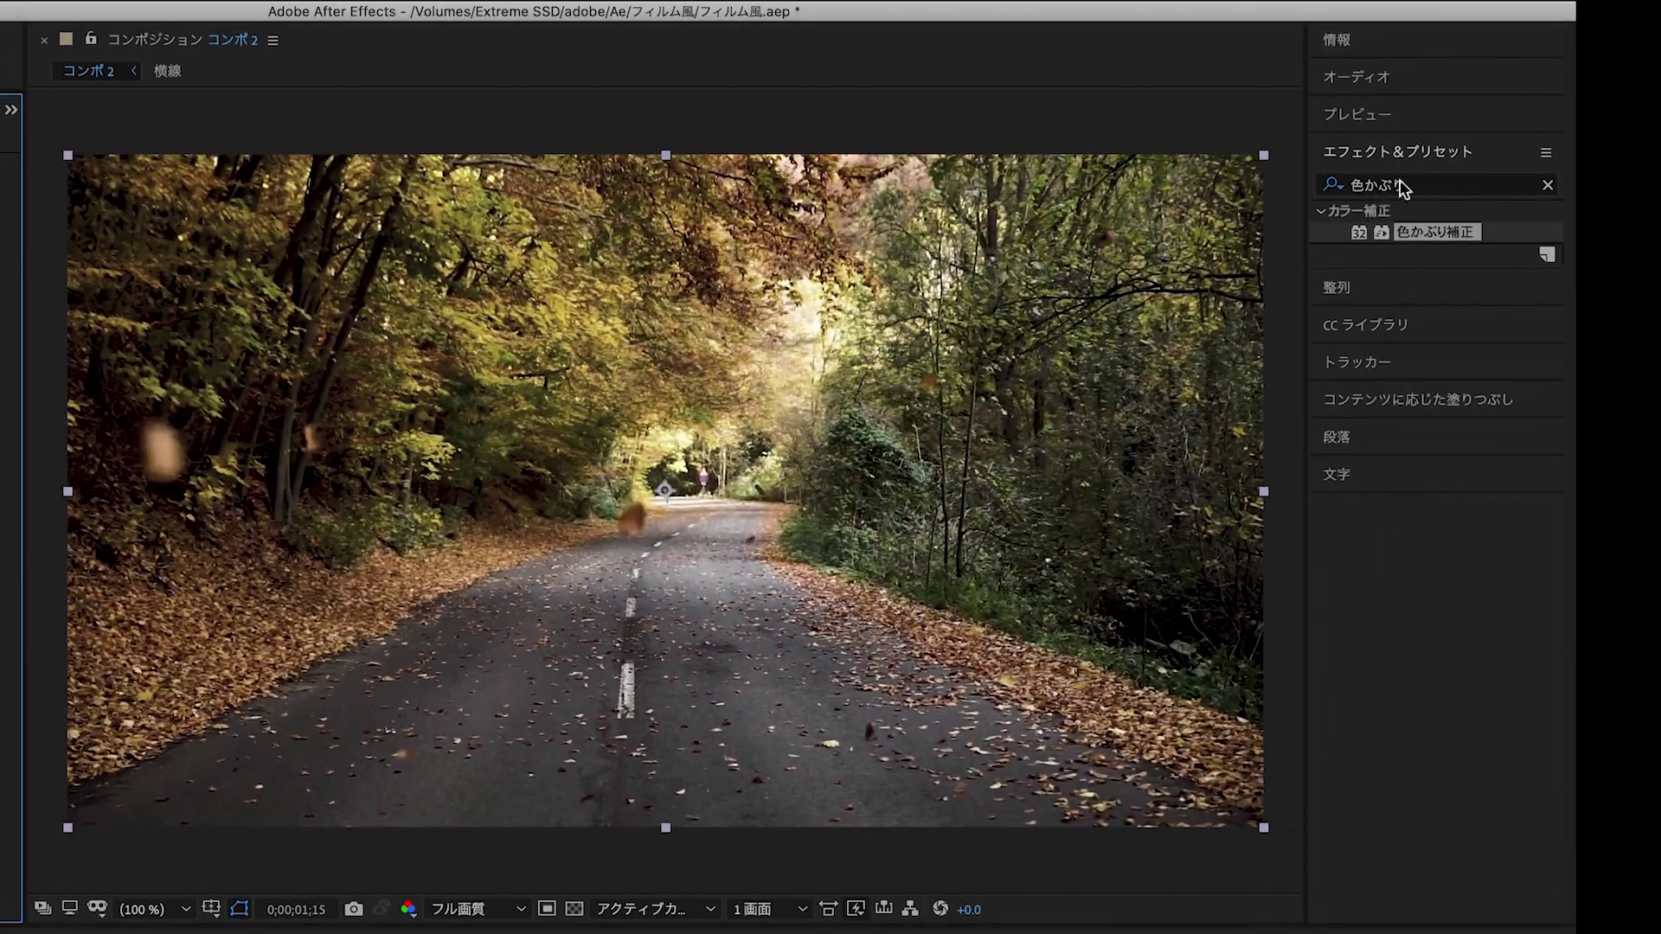
click(1461, 126)
Search for トーンカーブ and apply it to 調整レイヤー 2.
key(BackSpace)
text(ン)
key(Return)
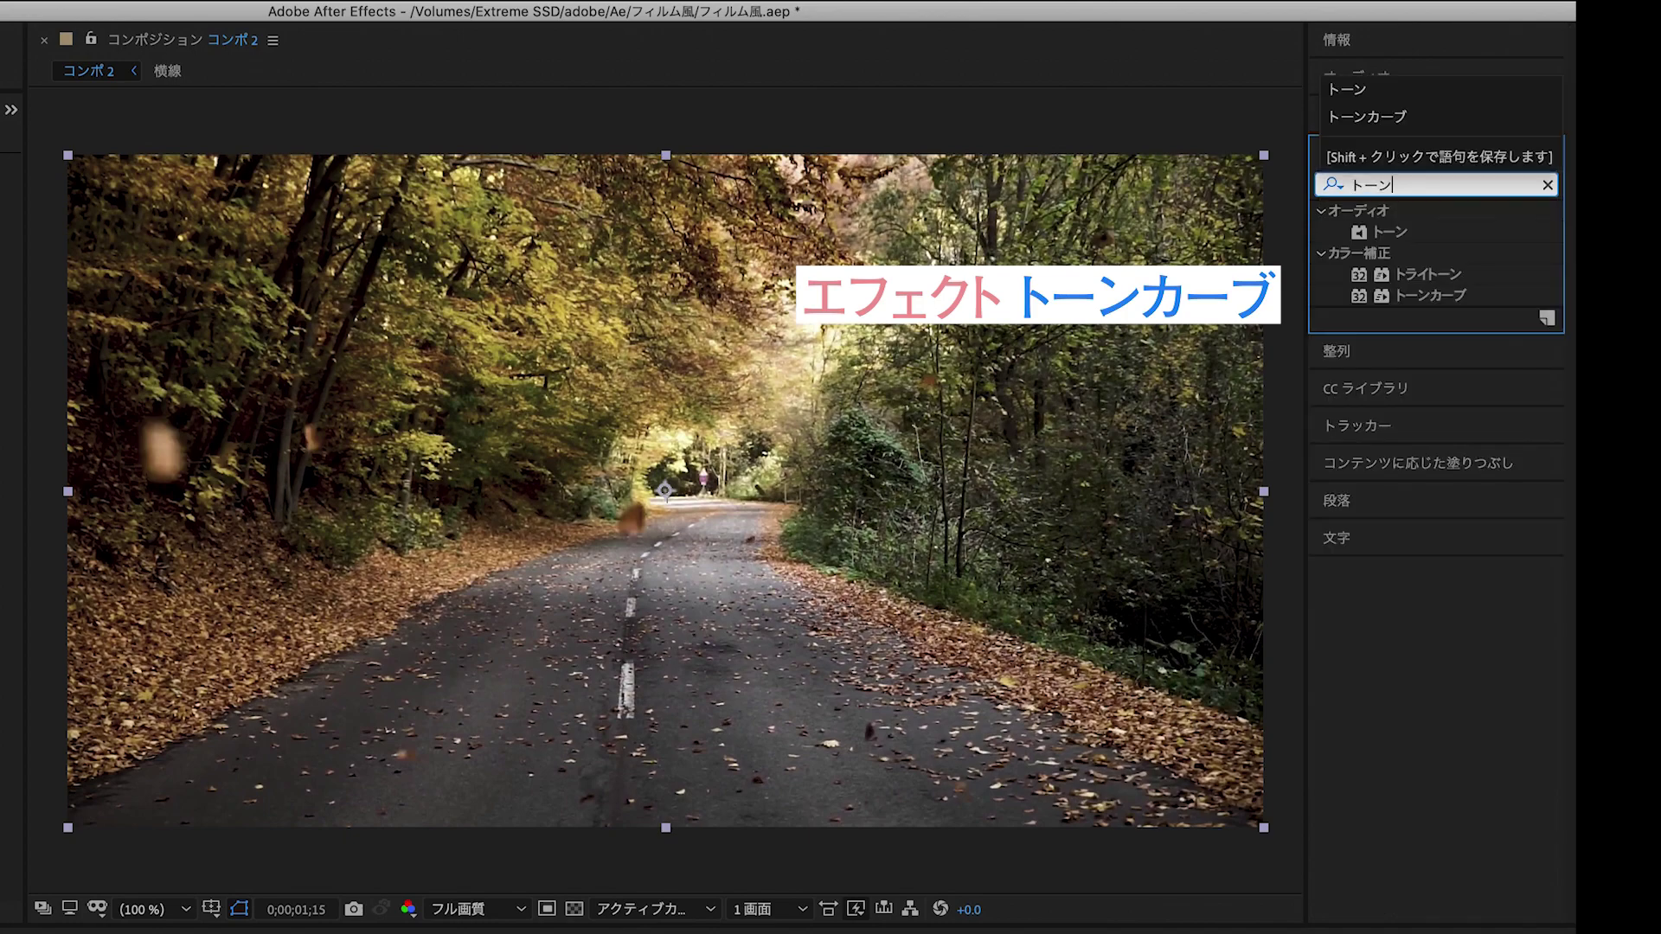
drag(1429, 295, 874, 789)
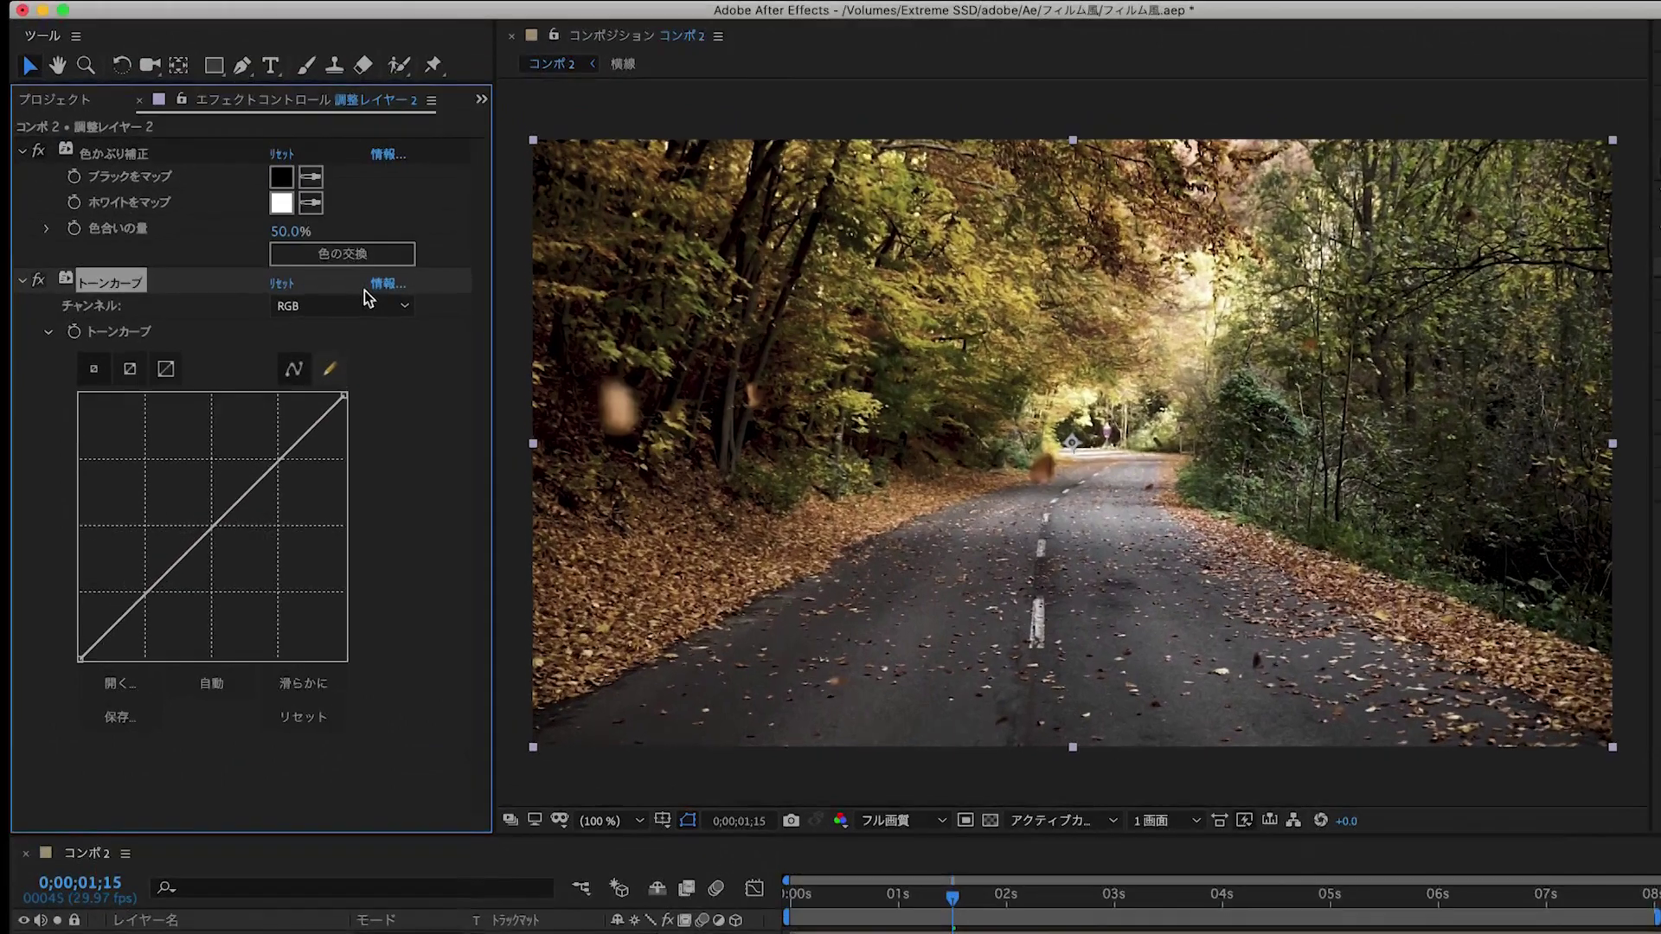
Switch the curve to the 青 channel, lowering its upper-mid section and raising its lower part.
click(365, 303)
click(370, 386)
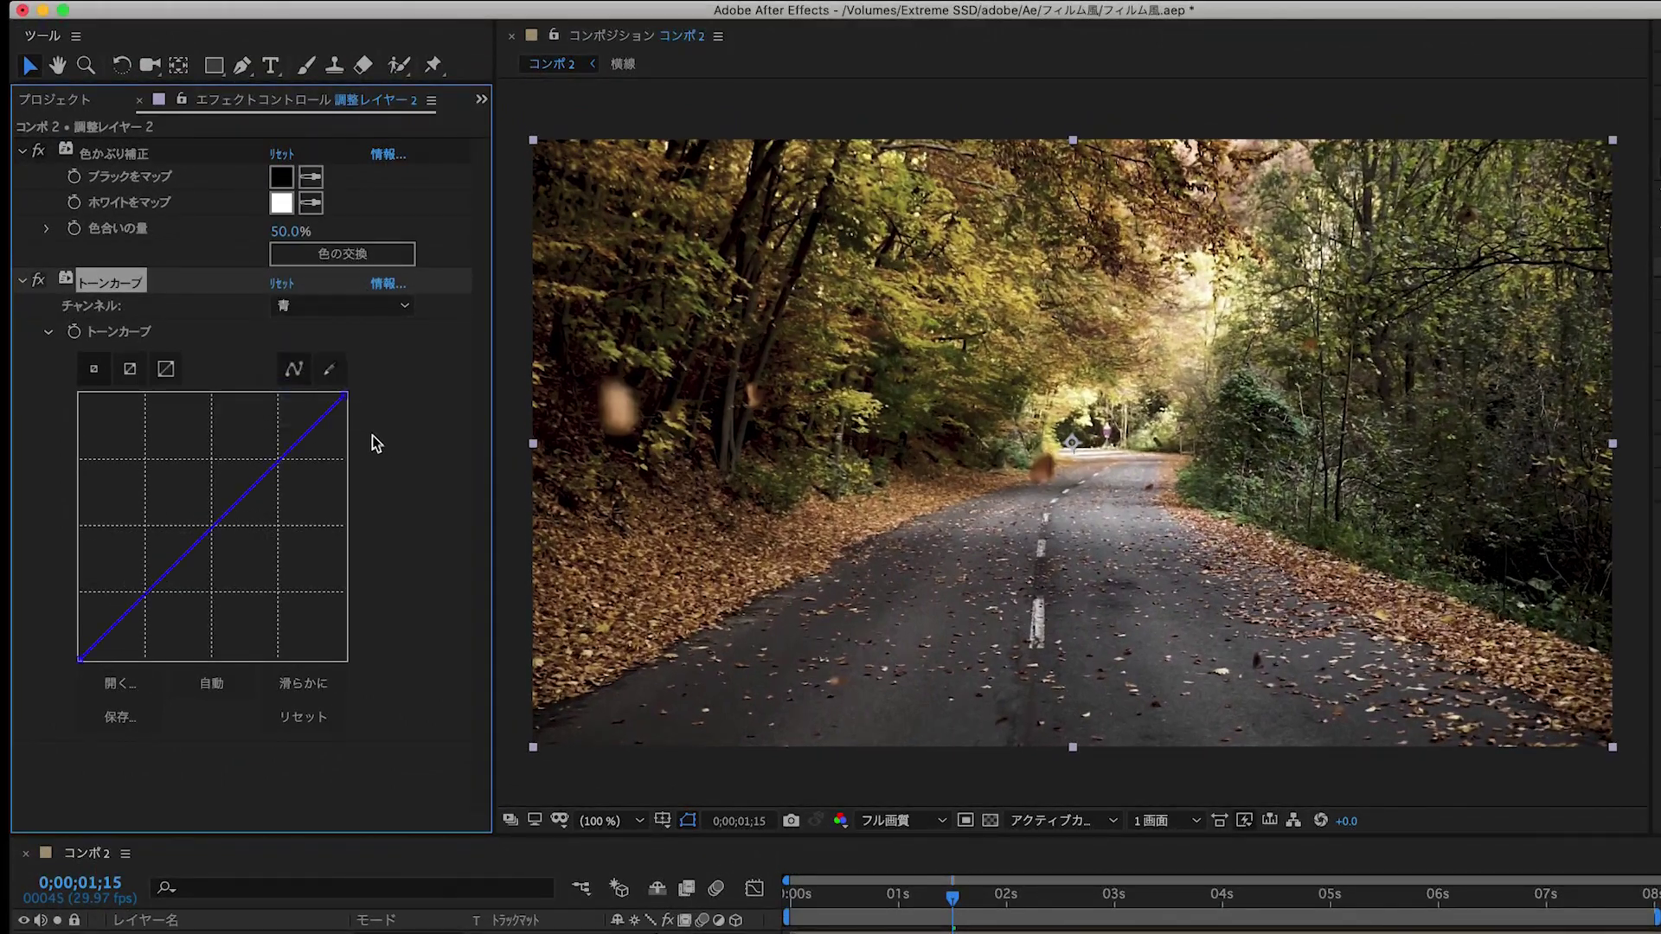
drag(277, 460, 288, 478)
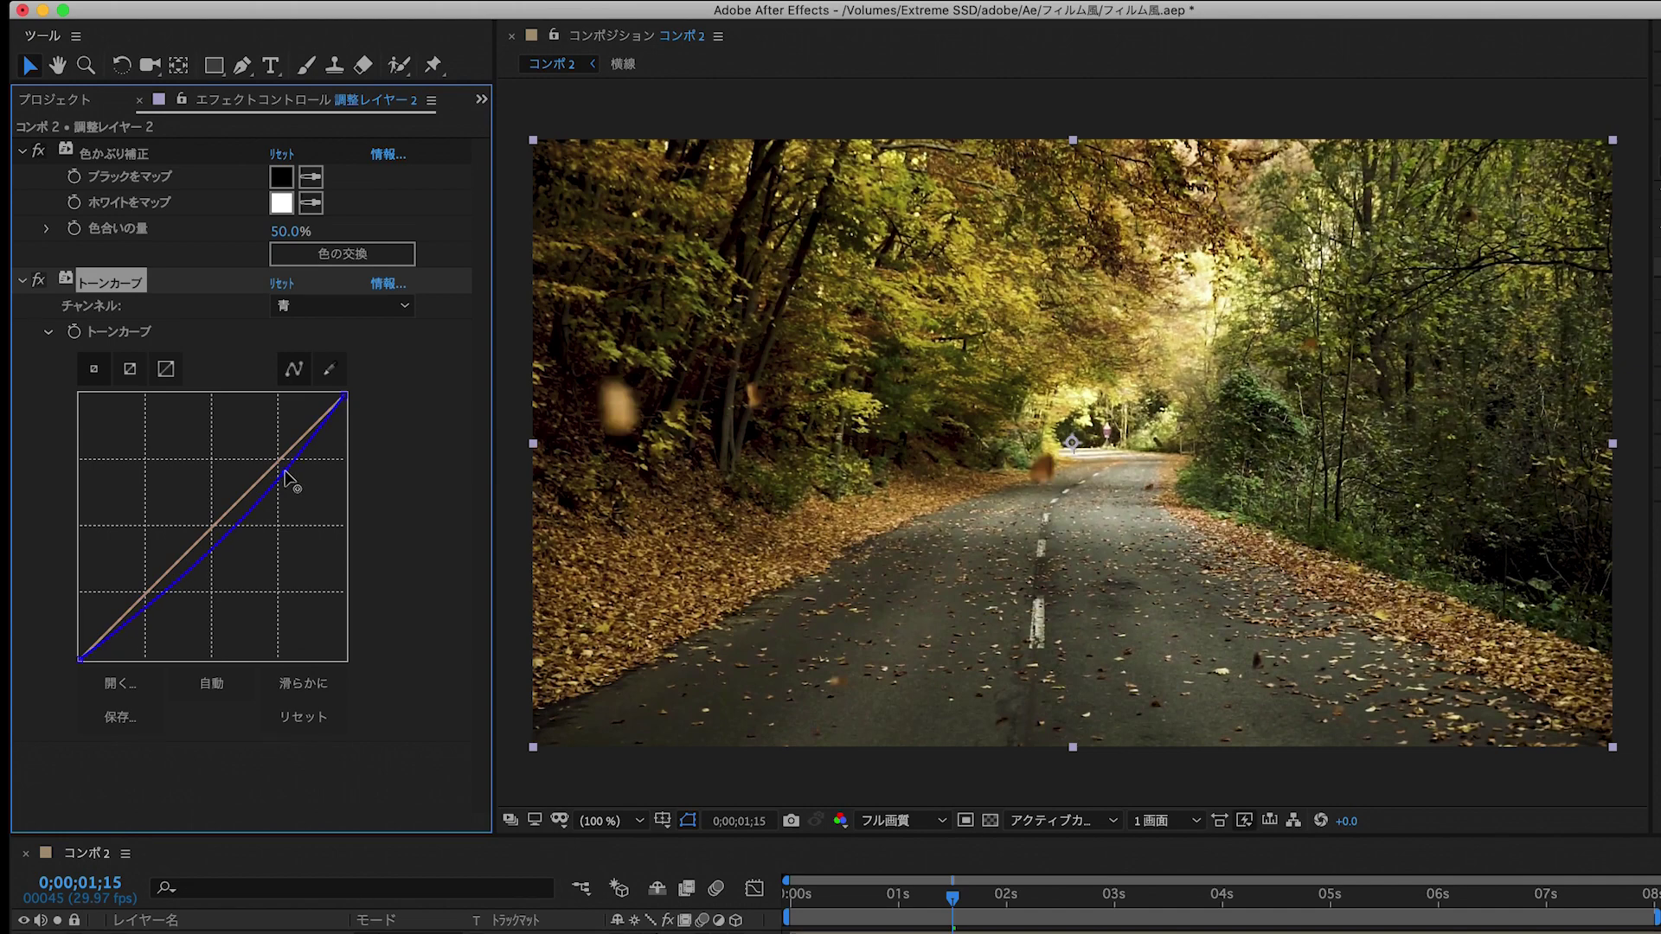
drag(151, 604, 142, 599)
drag(141, 597, 138, 594)
Switch the curve to the 緑 channel, bowing it upward and reshaping its lower part.
click(359, 307)
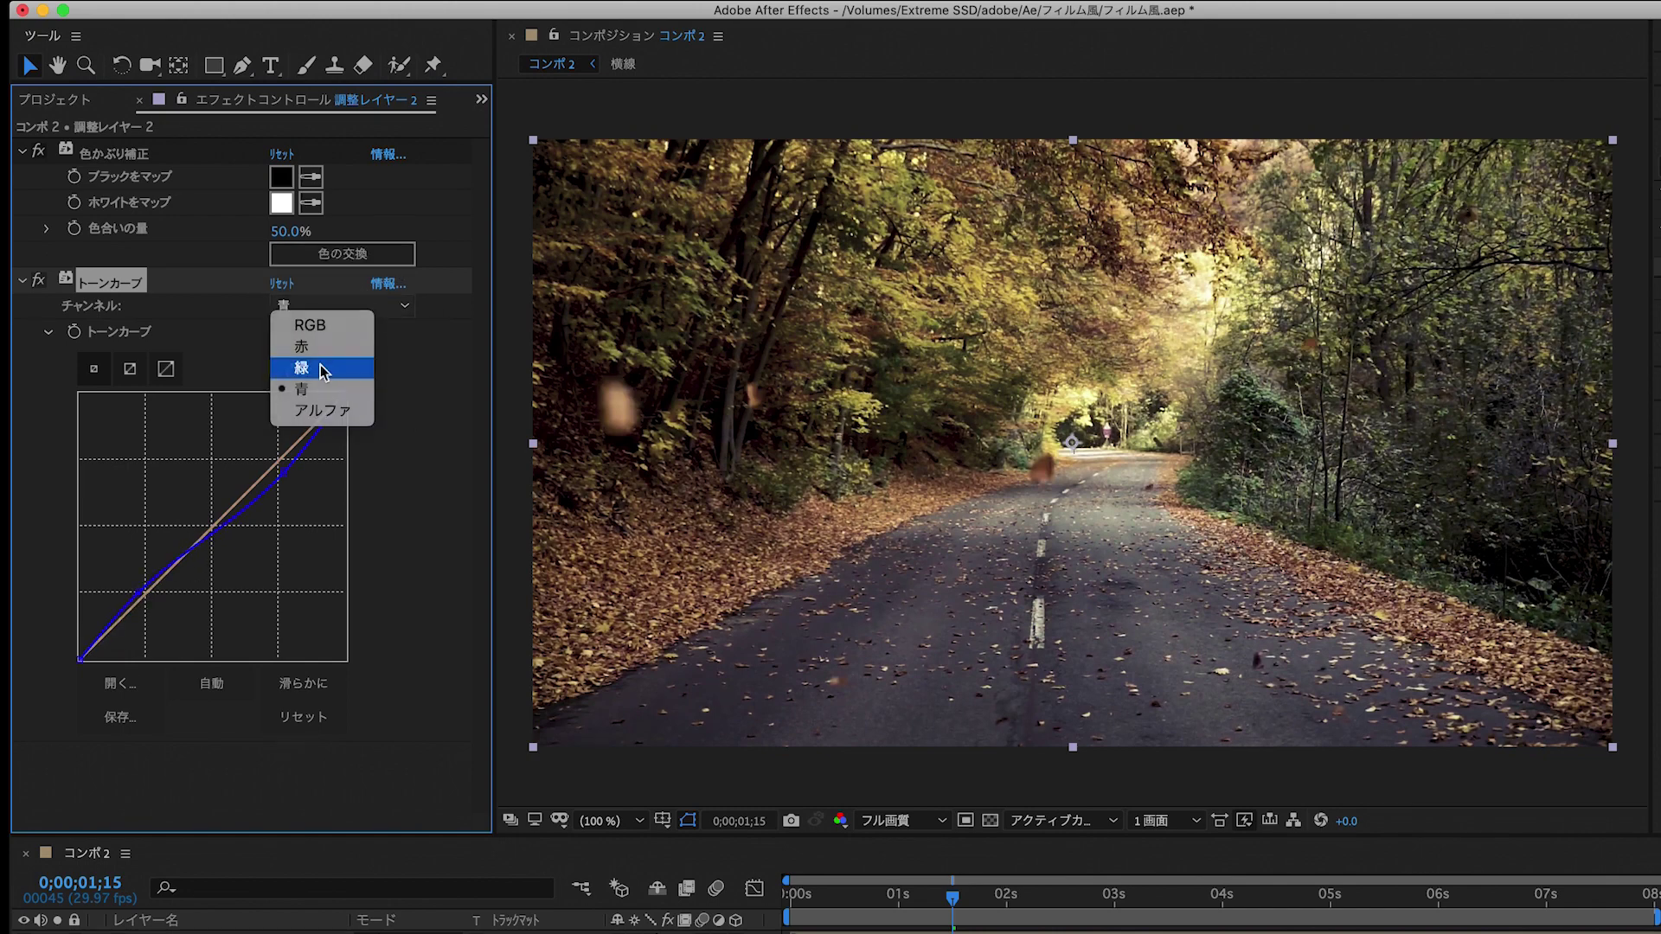
click(323, 370)
drag(274, 465, 269, 461)
drag(147, 586, 157, 592)
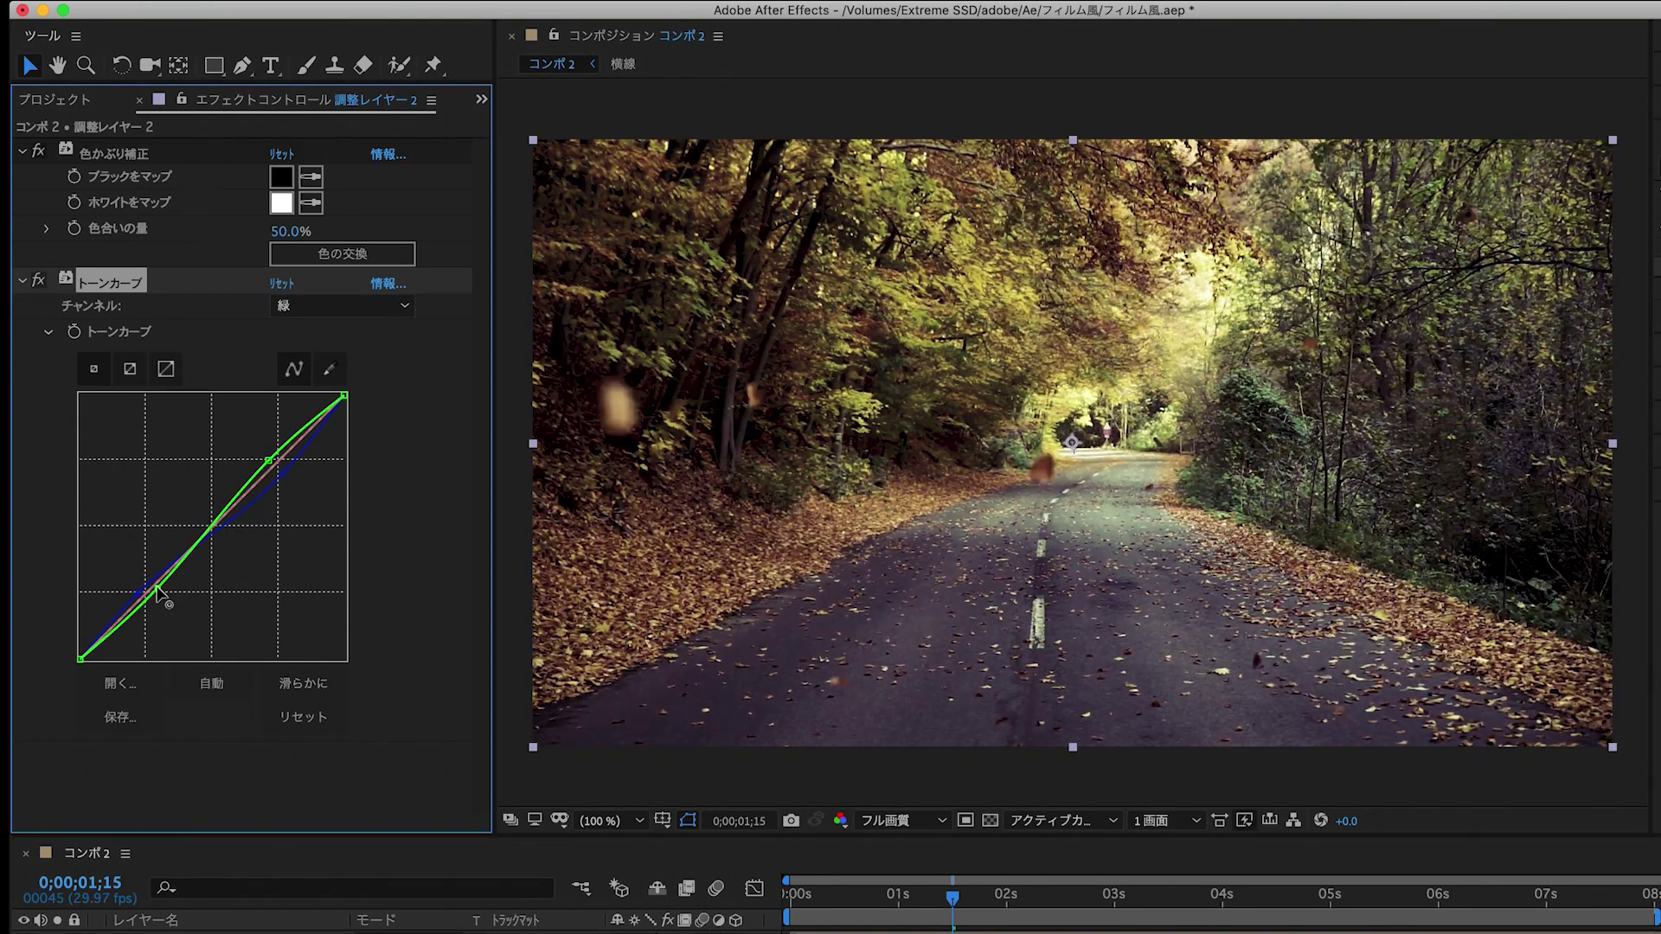
Switch to the 赤 channel and lower a point on the red curve.
click(372, 306)
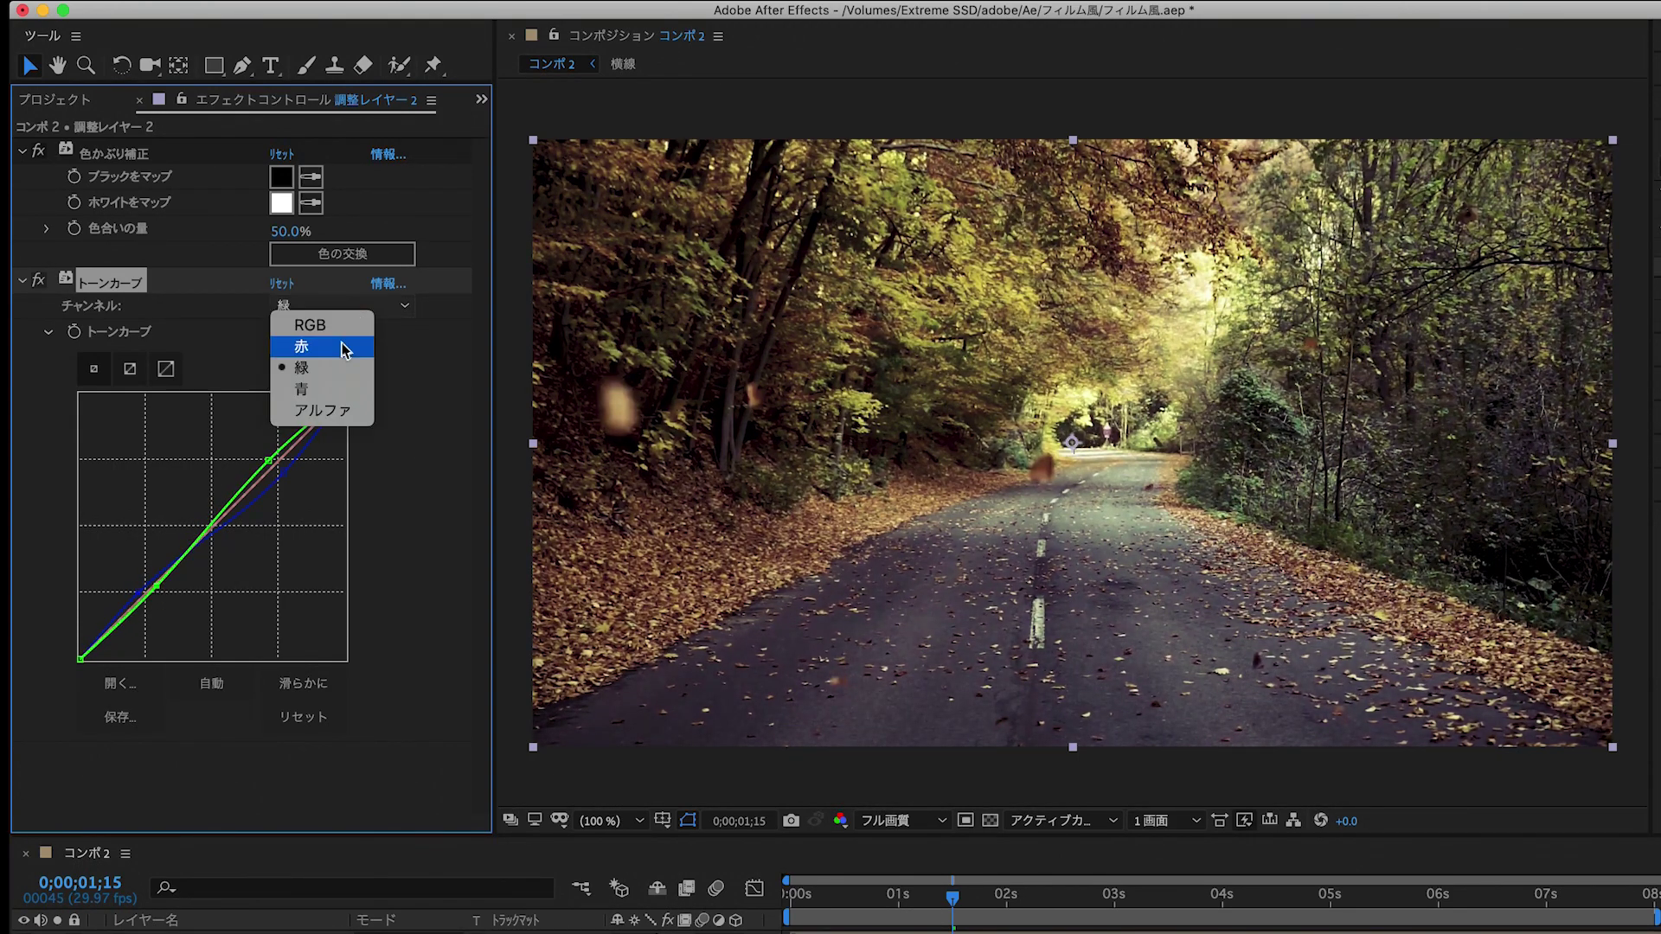
click(303, 346)
drag(275, 461, 227, 507)
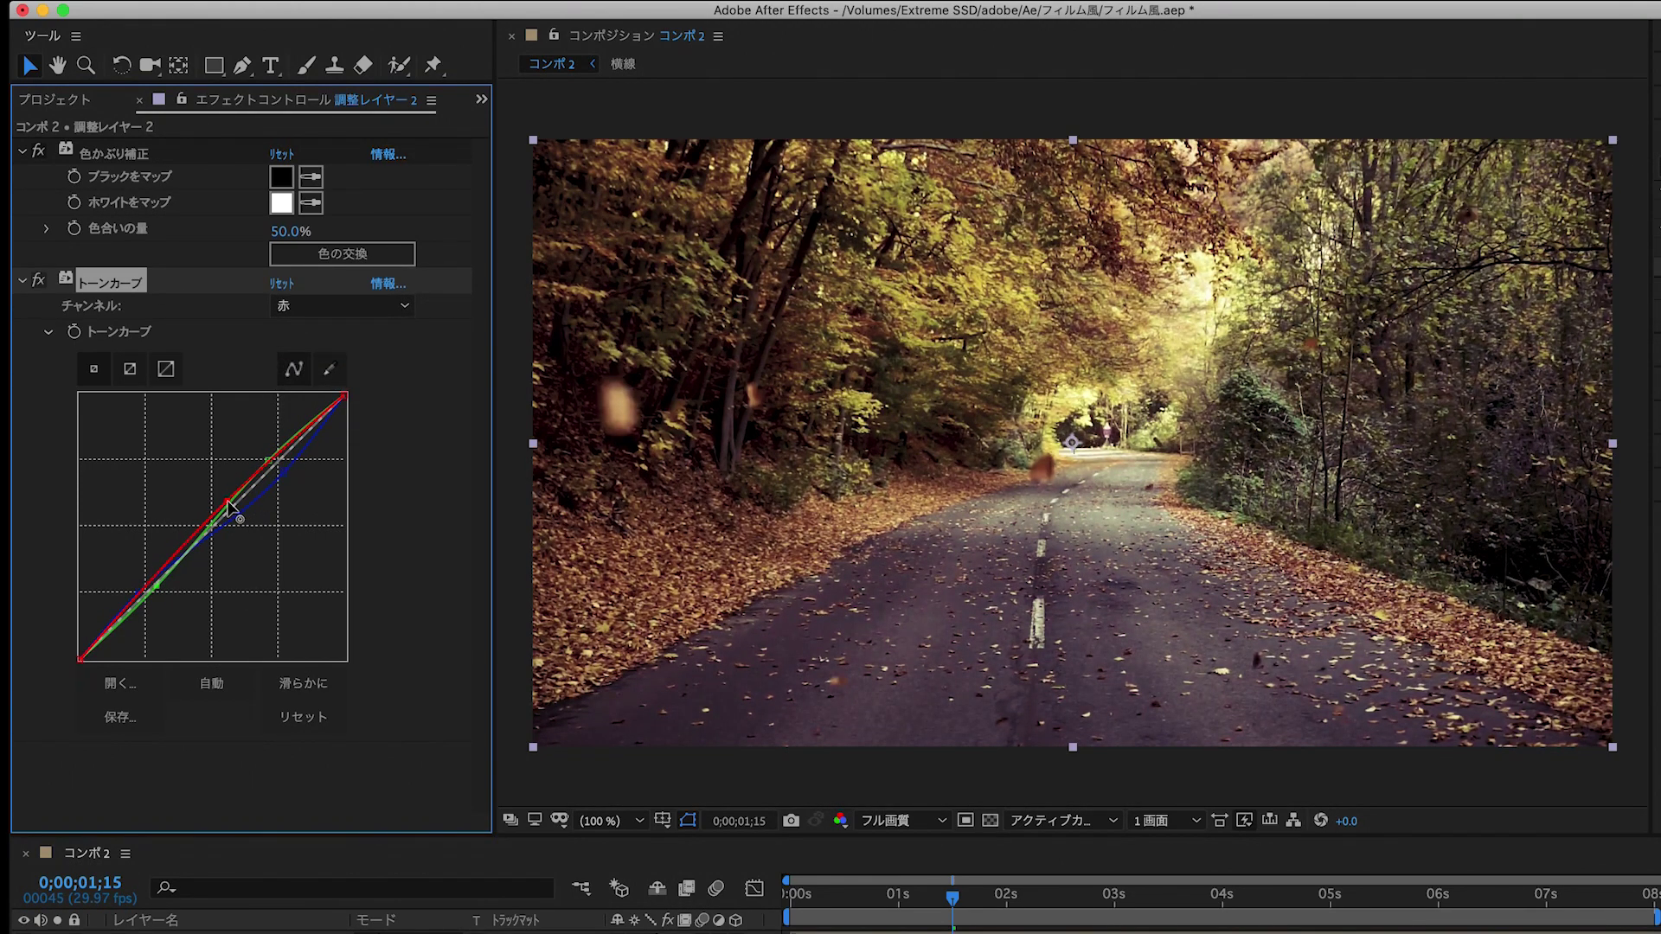
click(129, 369)
Enlarge the curve graph and refine the red curve's upper and lower points.
drag(492, 783, 530, 783)
drag(730, 777, 868, 783)
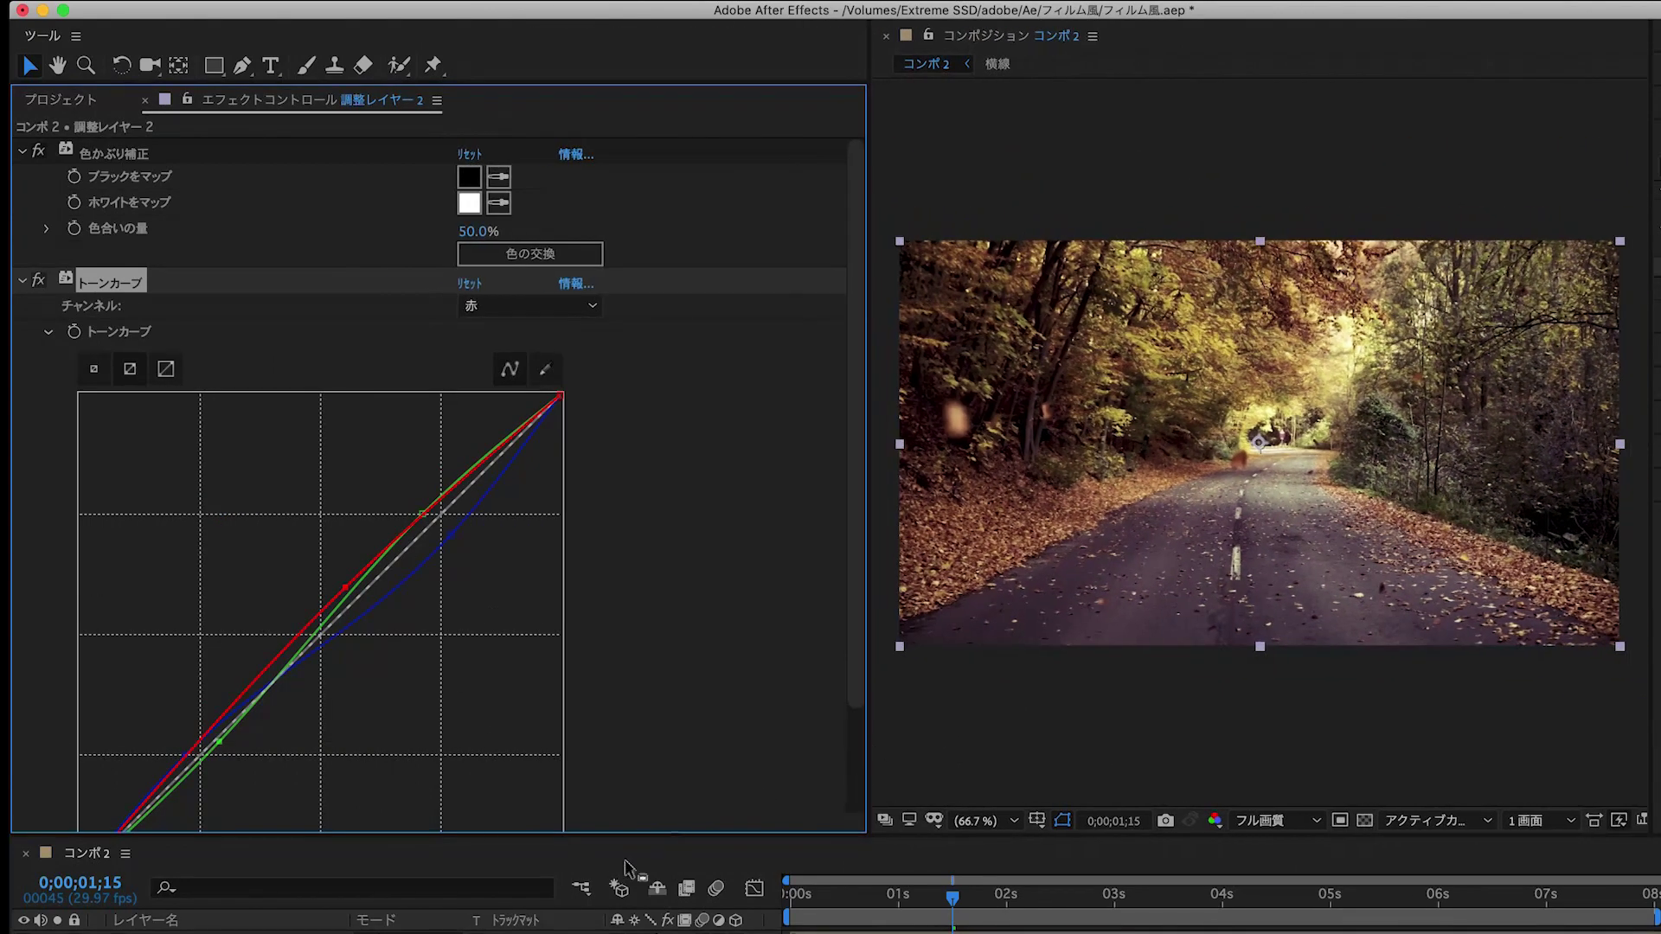
drag(588, 836, 587, 927)
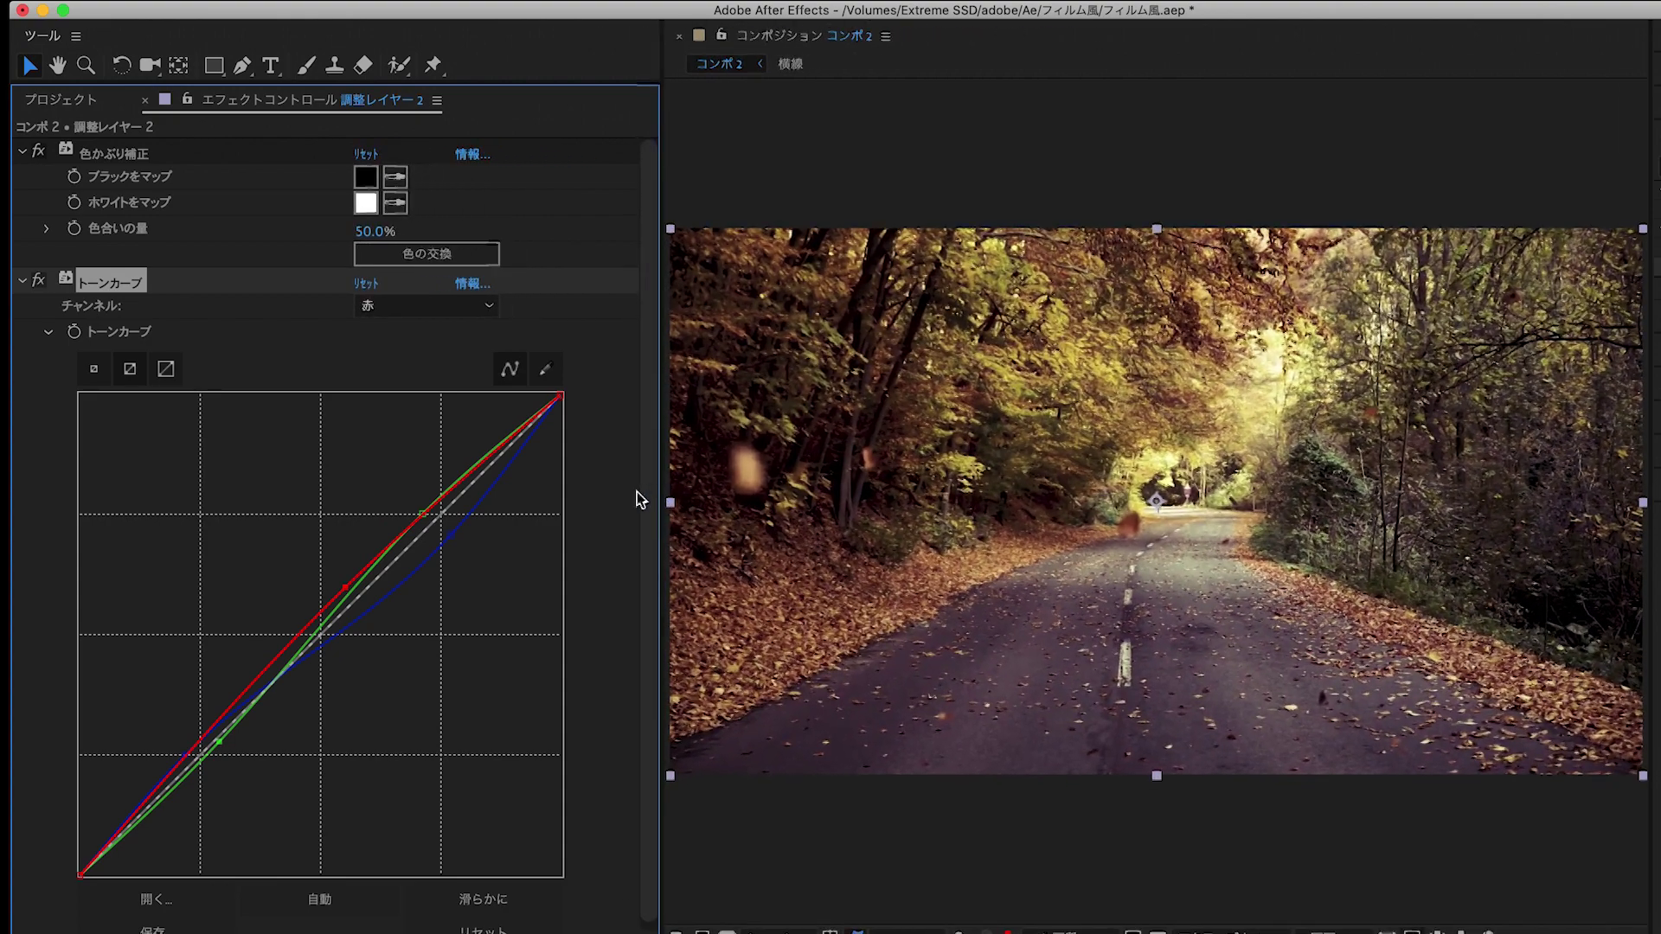
drag(874, 504, 616, 499)
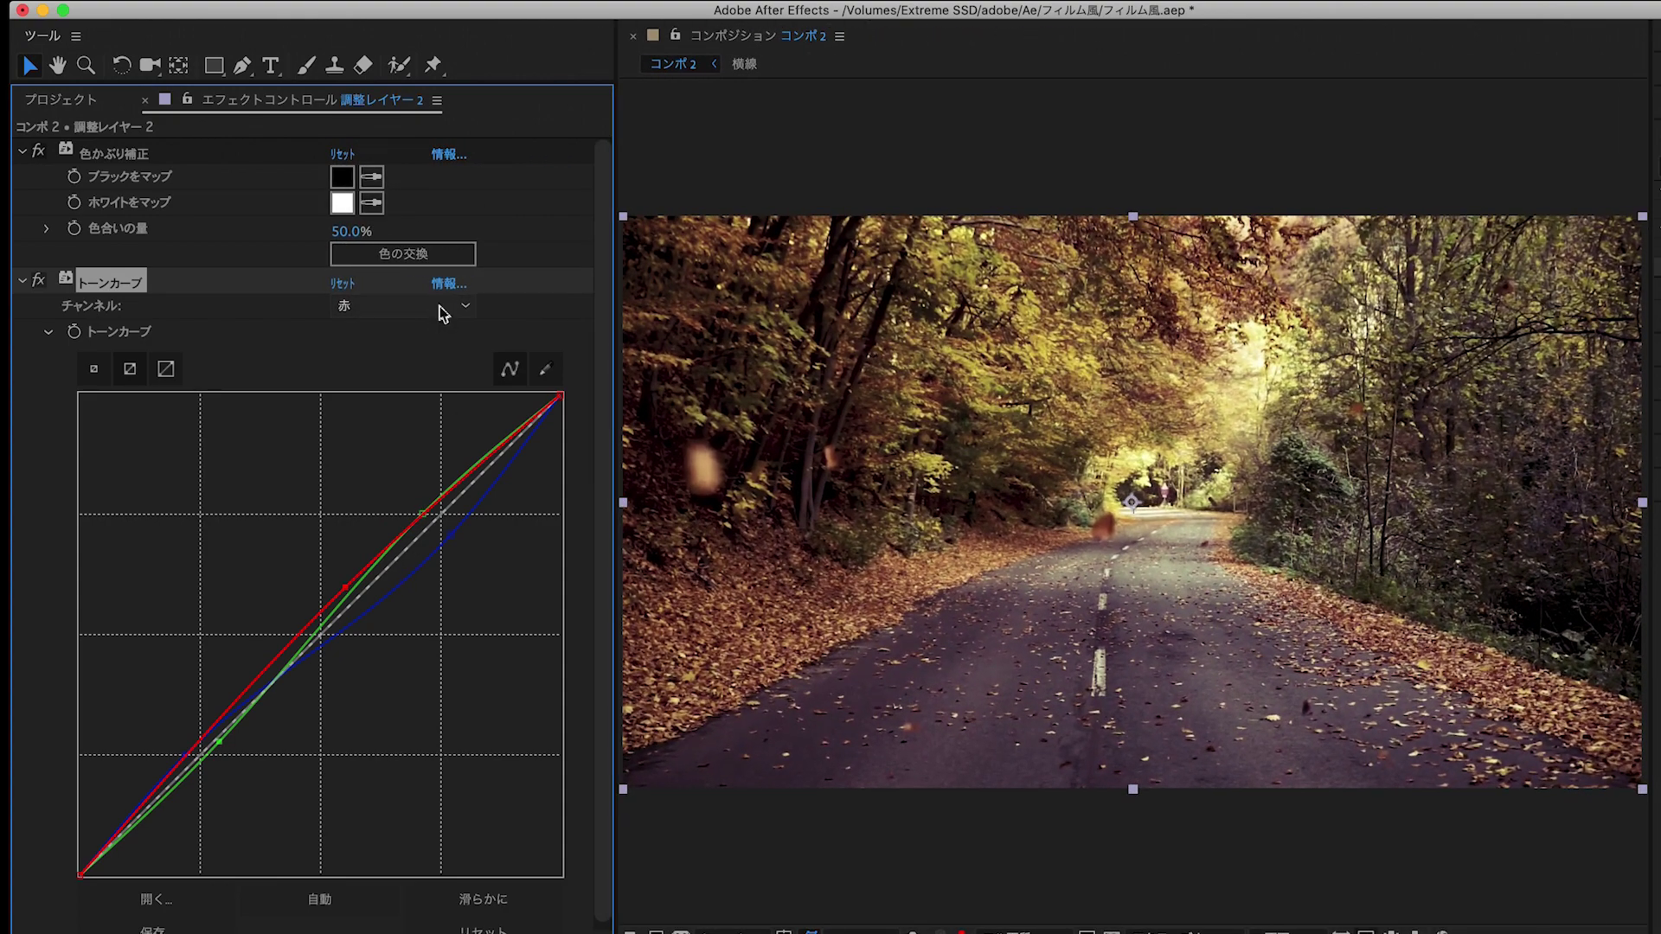
drag(345, 588, 344, 587)
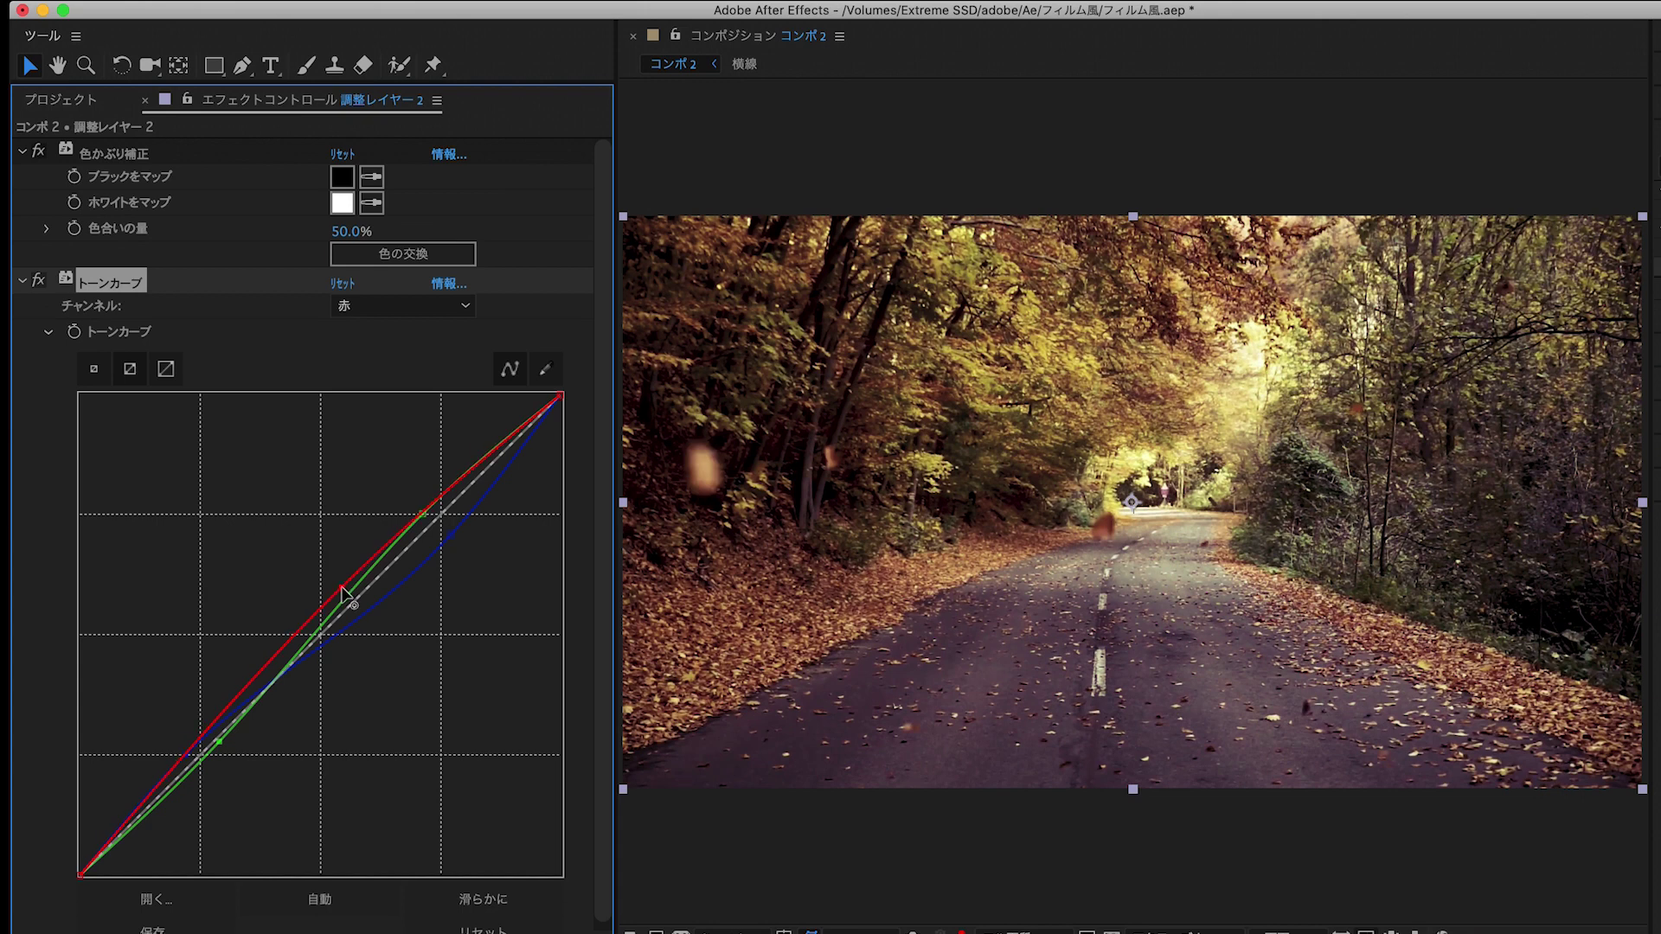
drag(471, 470, 454, 467)
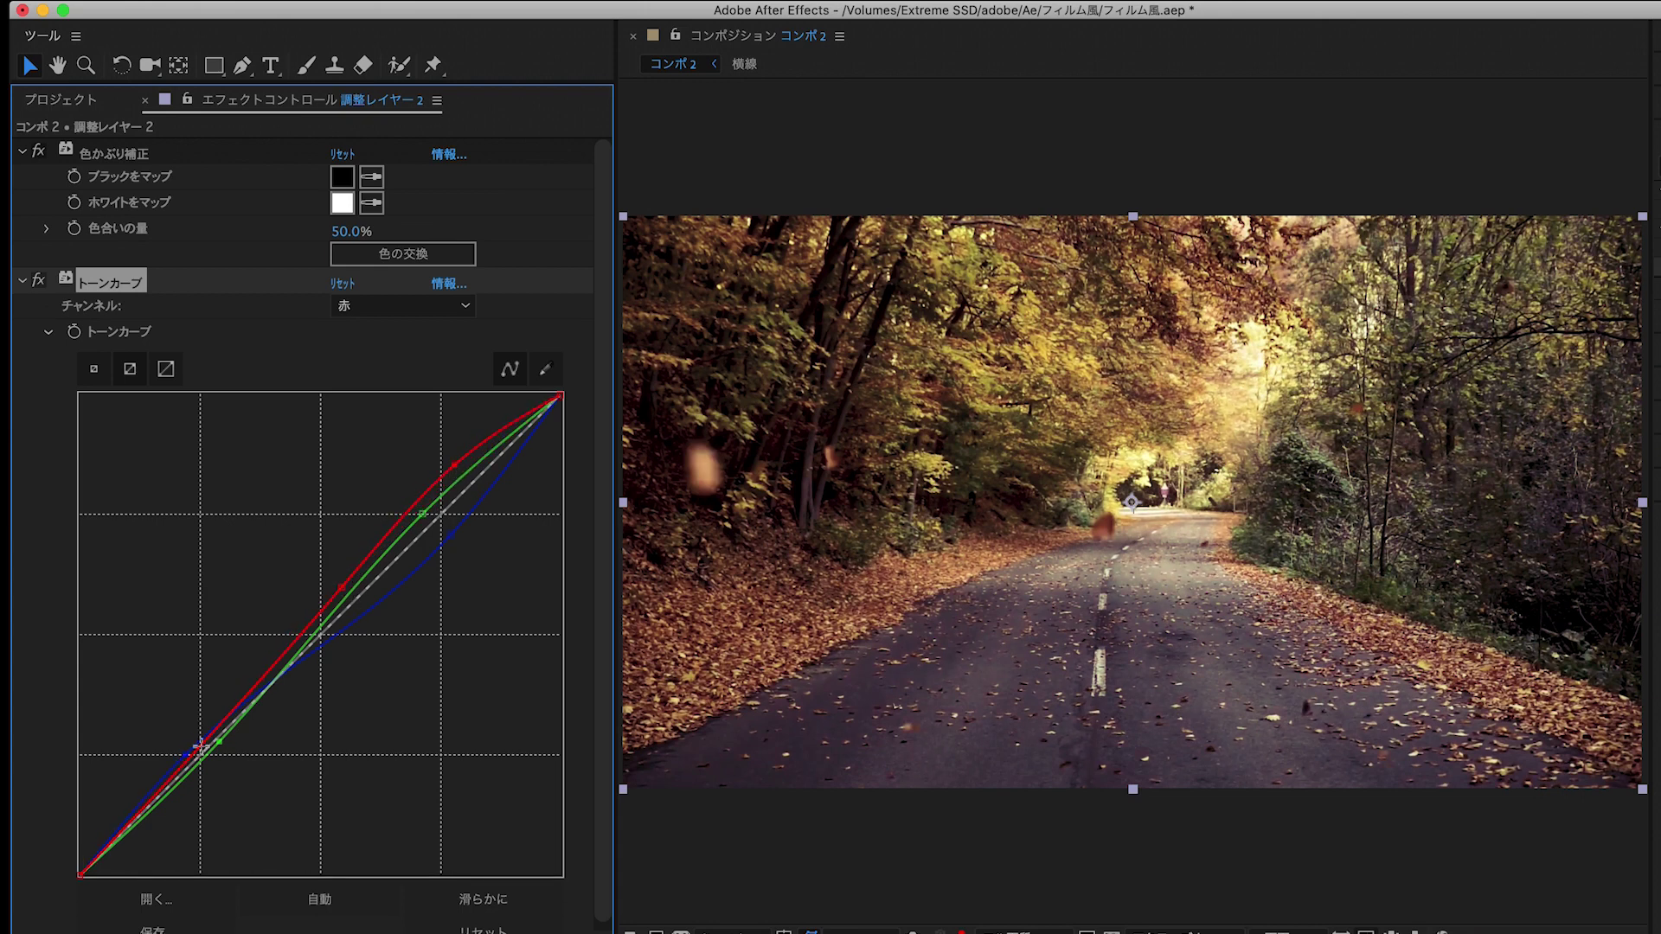
drag(199, 744, 191, 741)
drag(343, 588, 323, 618)
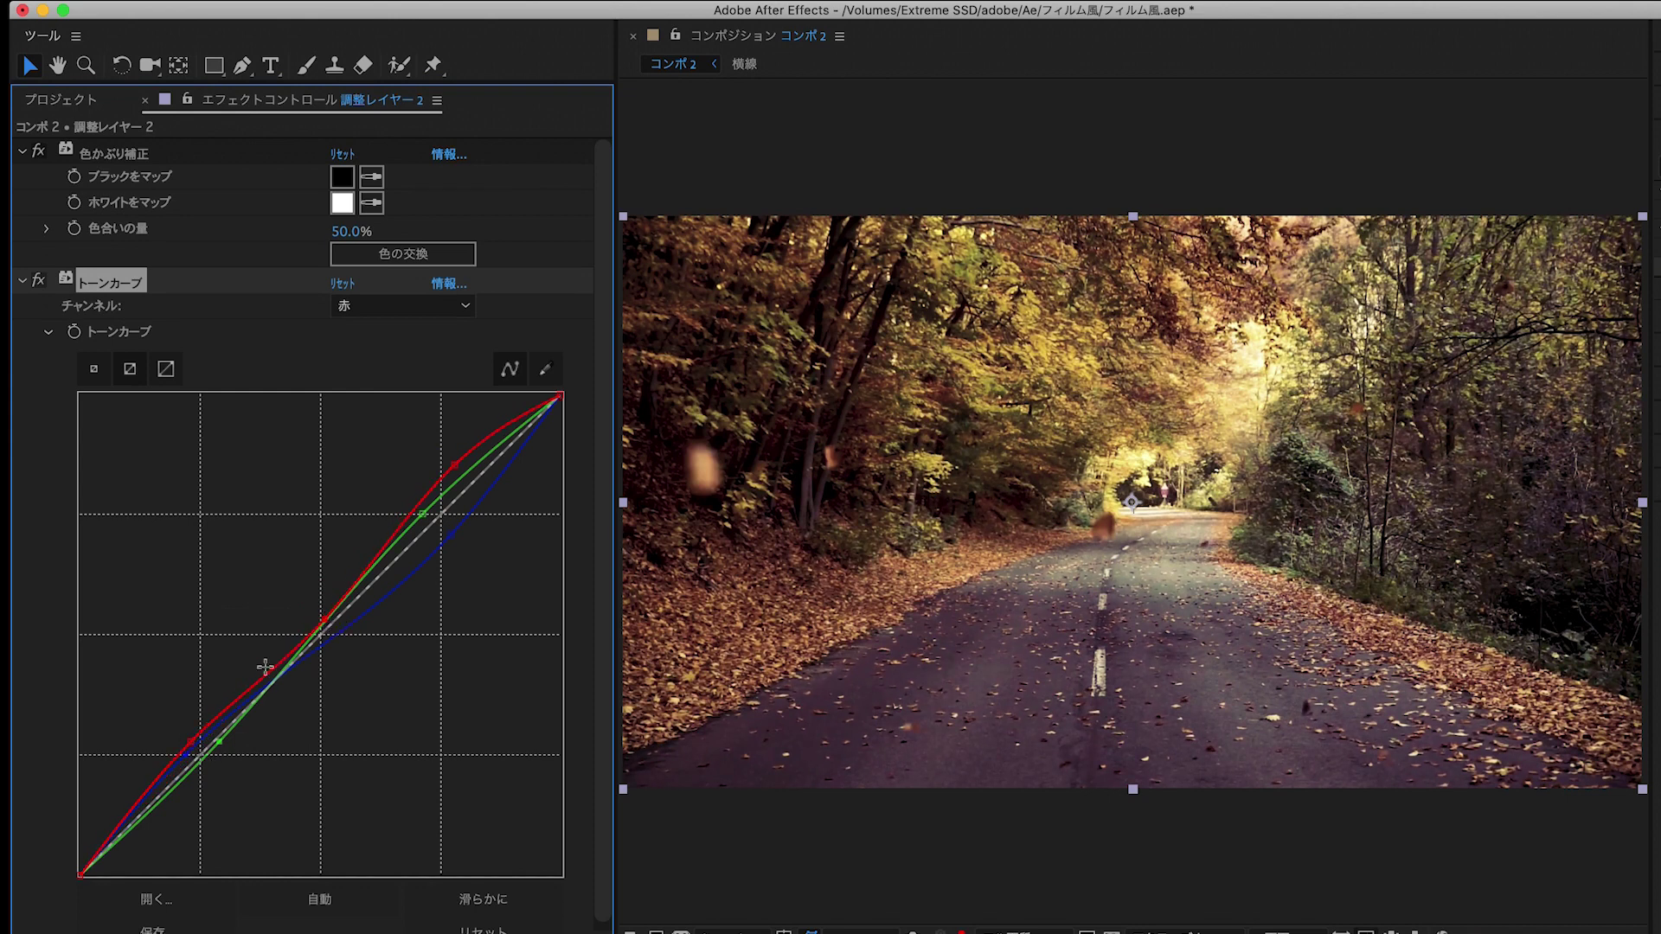
Switch to the green channel and nudge its curve point up slightly.
click(450, 306)
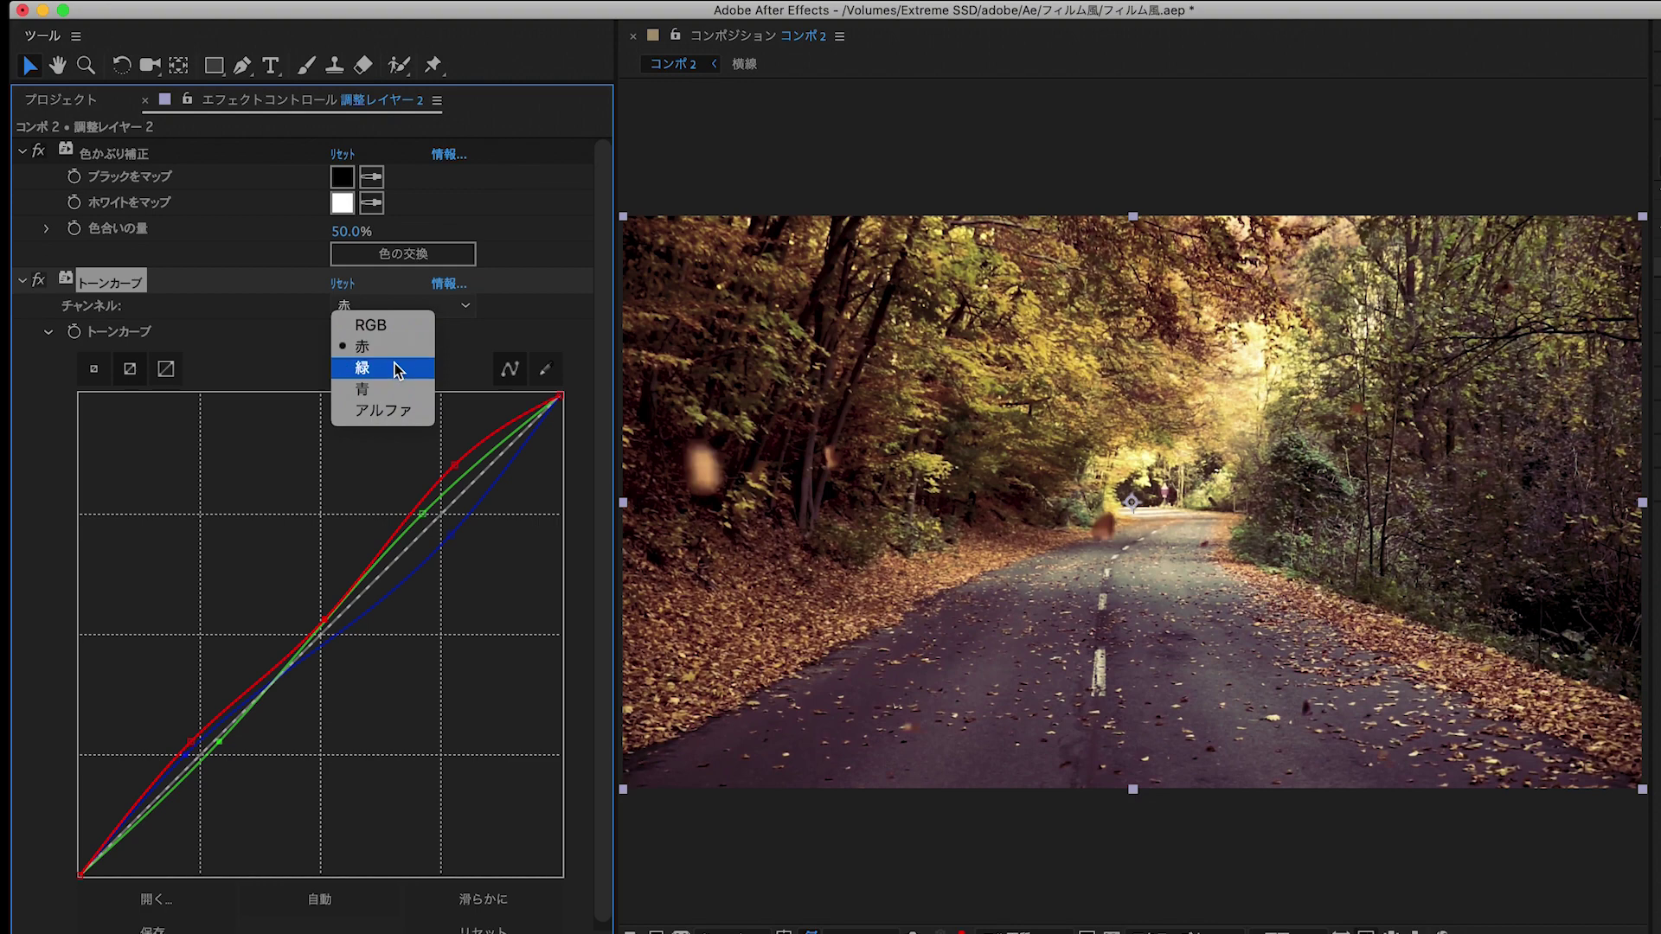
click(381, 345)
click(423, 514)
drag(422, 514, 421, 511)
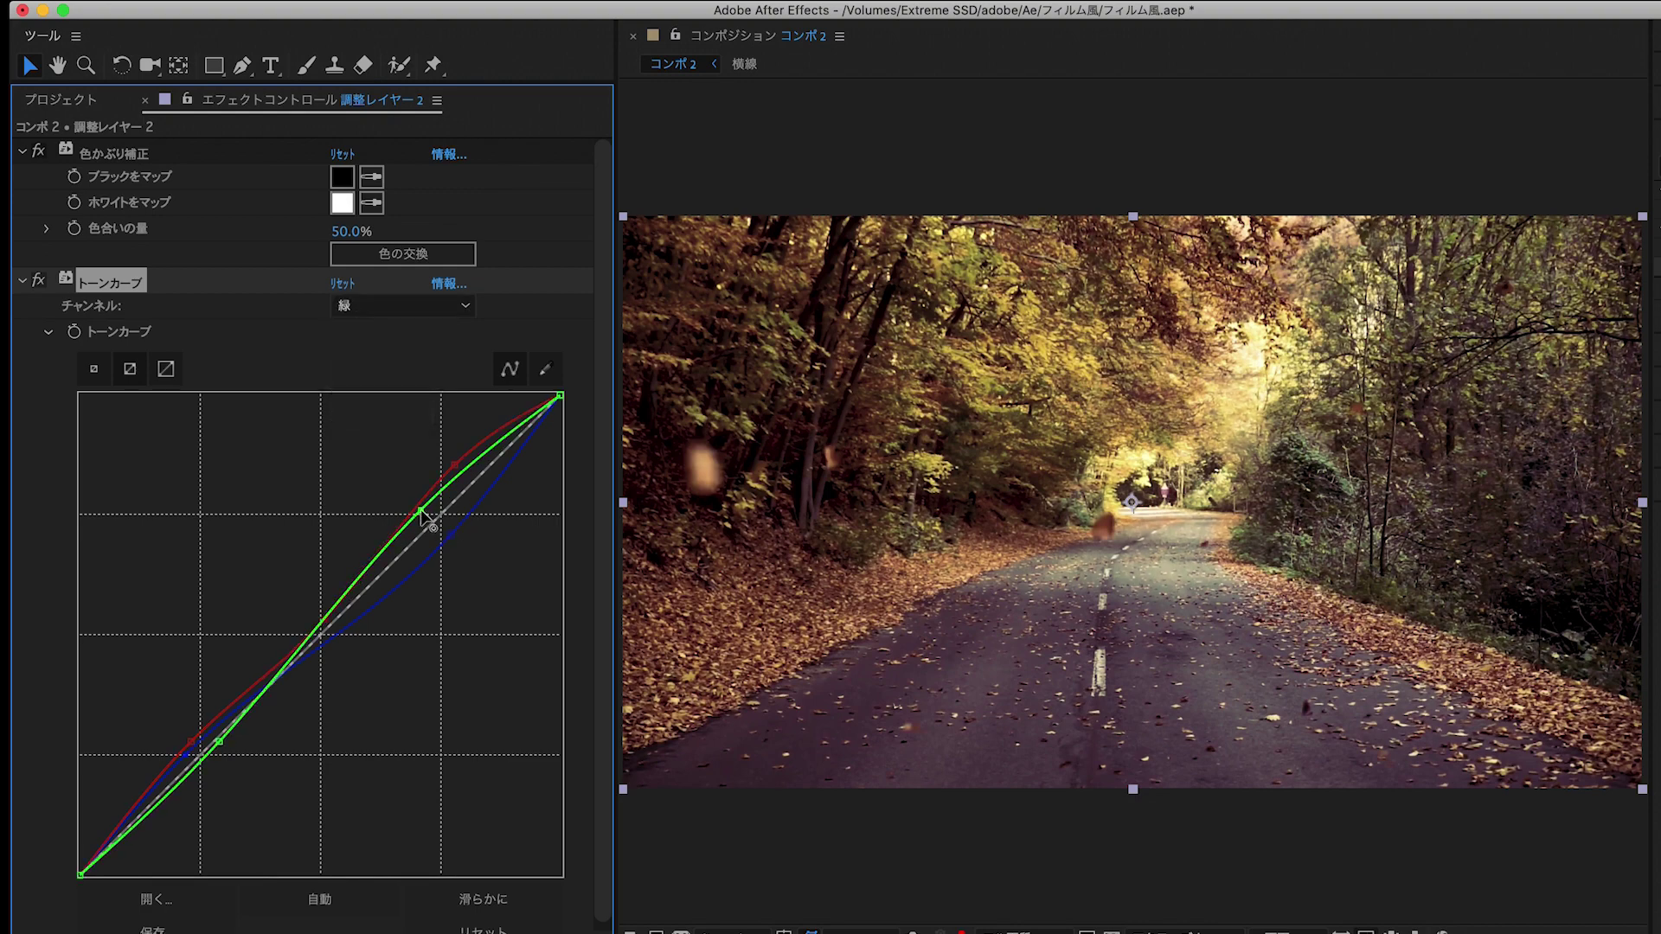
Shape the combined RGB curve into a contrast-boosting S-curve.
click(450, 306)
click(412, 320)
drag(437, 518, 423, 502)
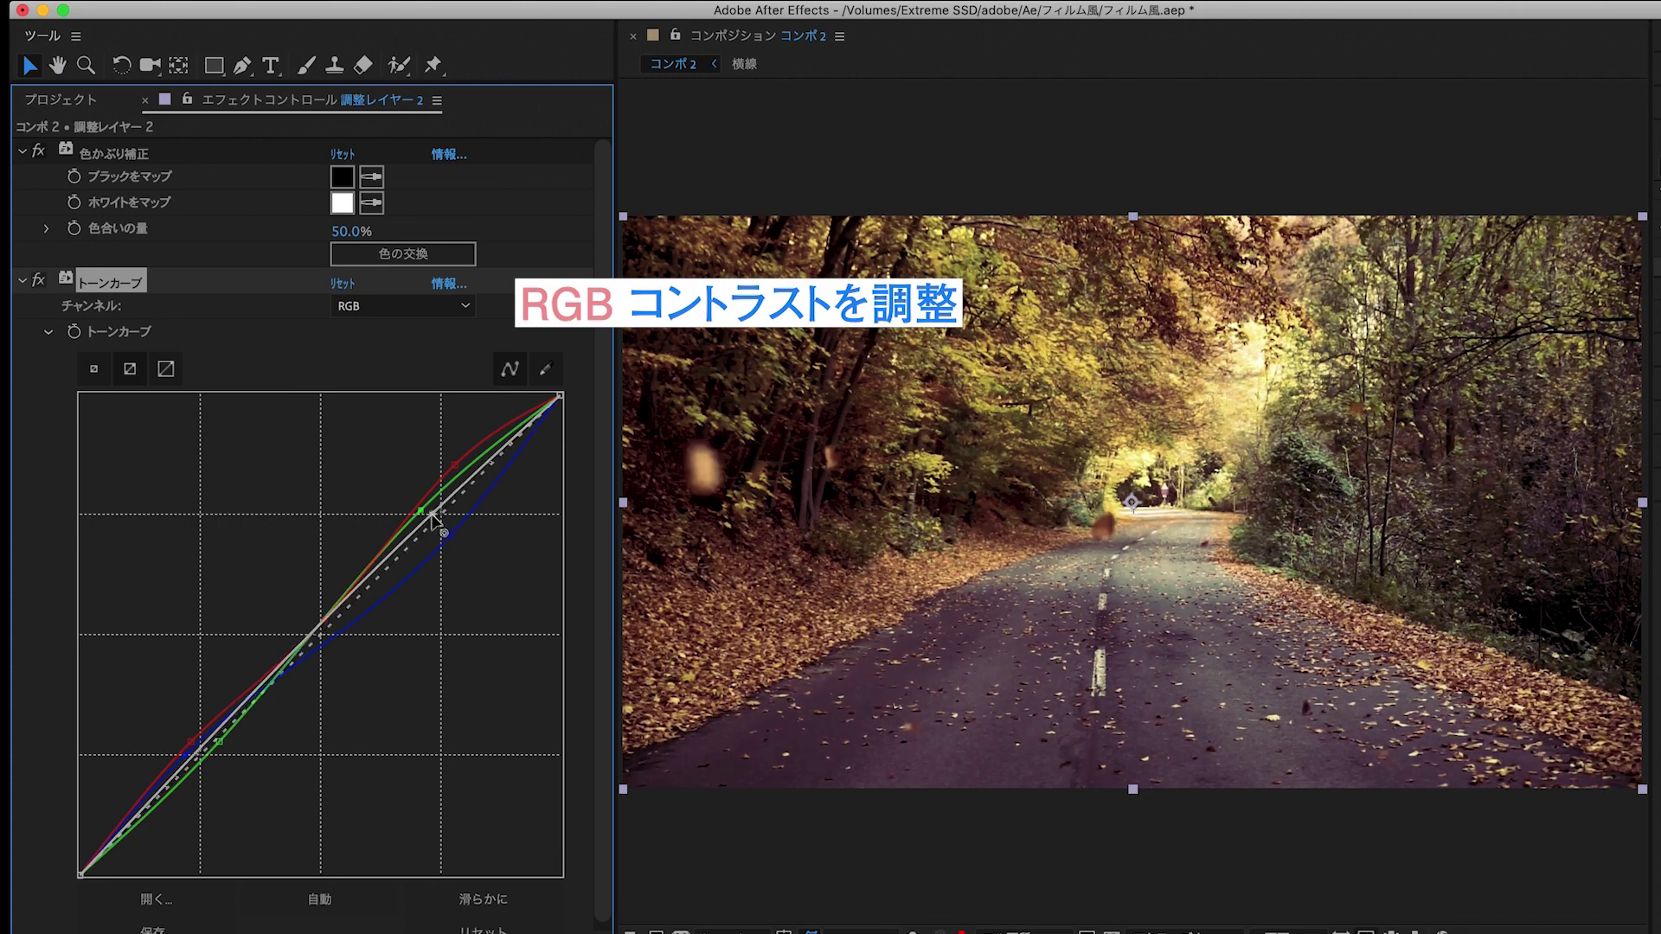
mouse_move(182, 737)
mouse_down()
mouse_move(205, 802)
mouse_move(198, 790)
mouse_up()
drag(417, 500, 421, 493)
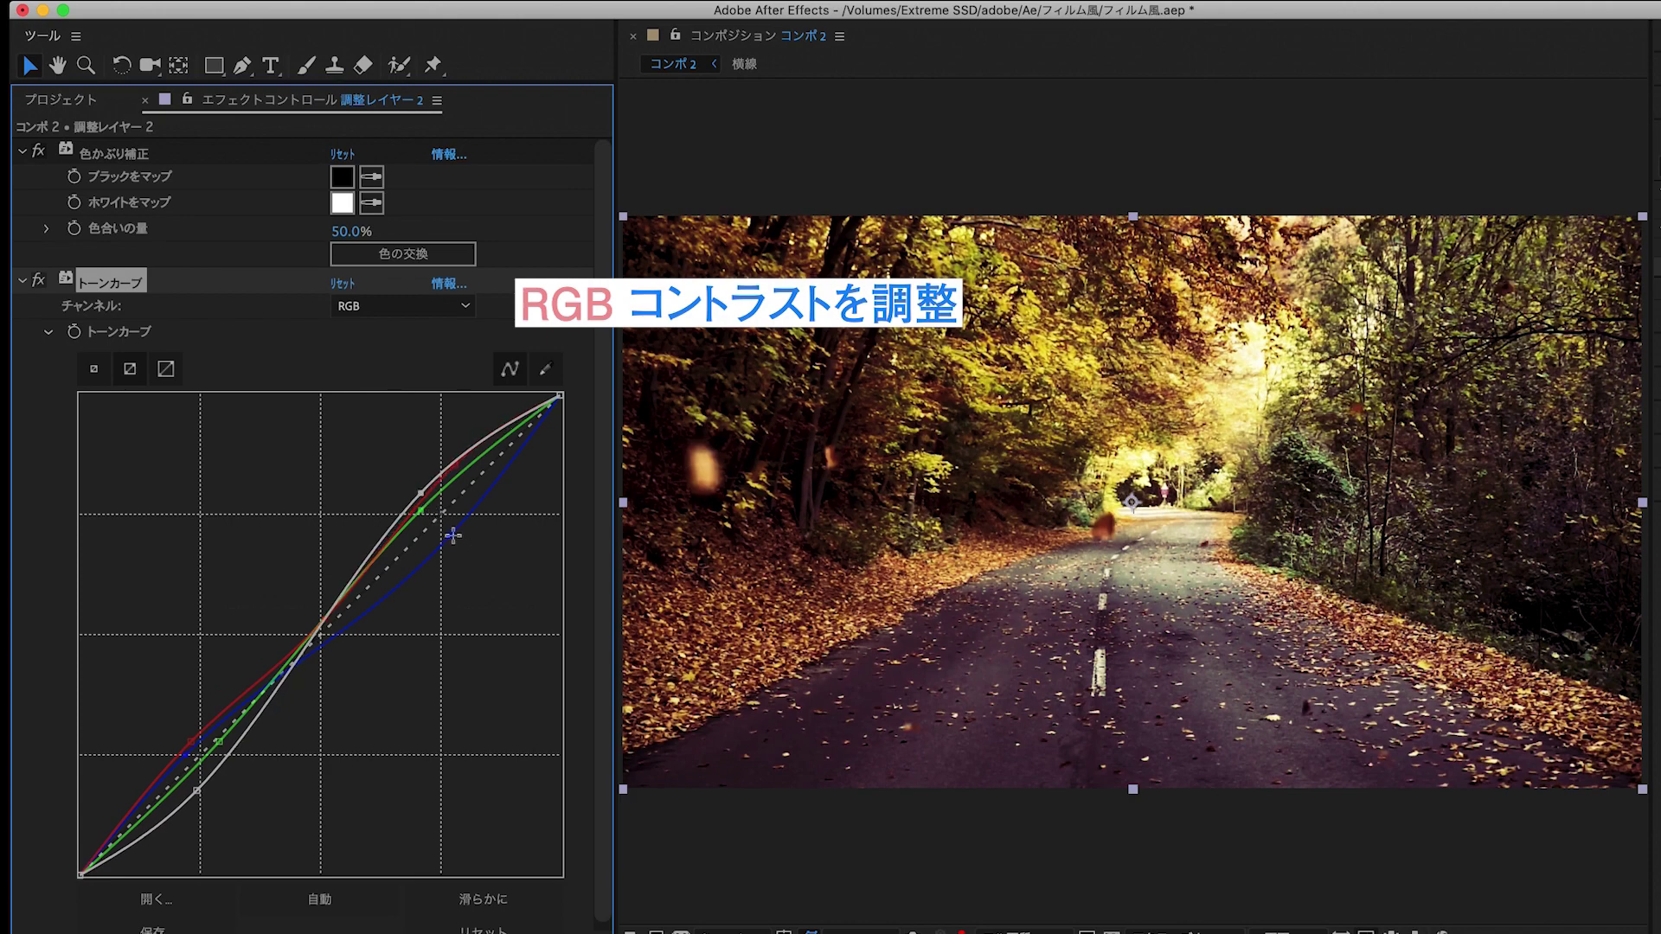
Lift the upper blue curve, then switch off 色かぶり補正 to compare.
click(463, 307)
click(381, 390)
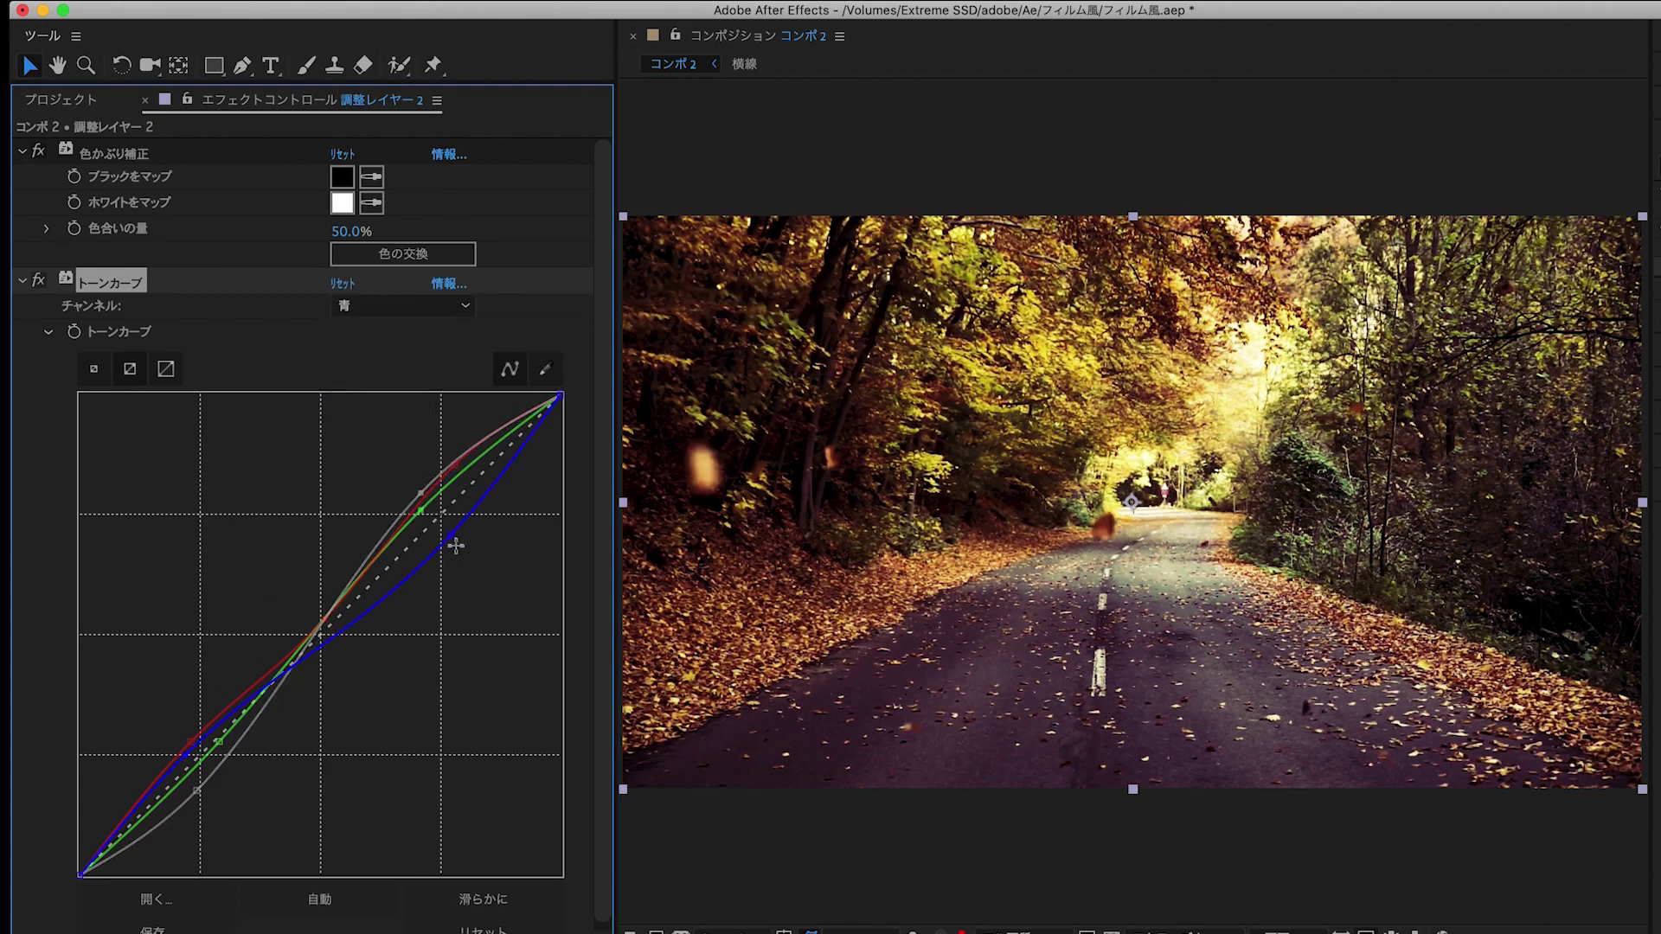
drag(450, 537, 445, 530)
click(38, 150)
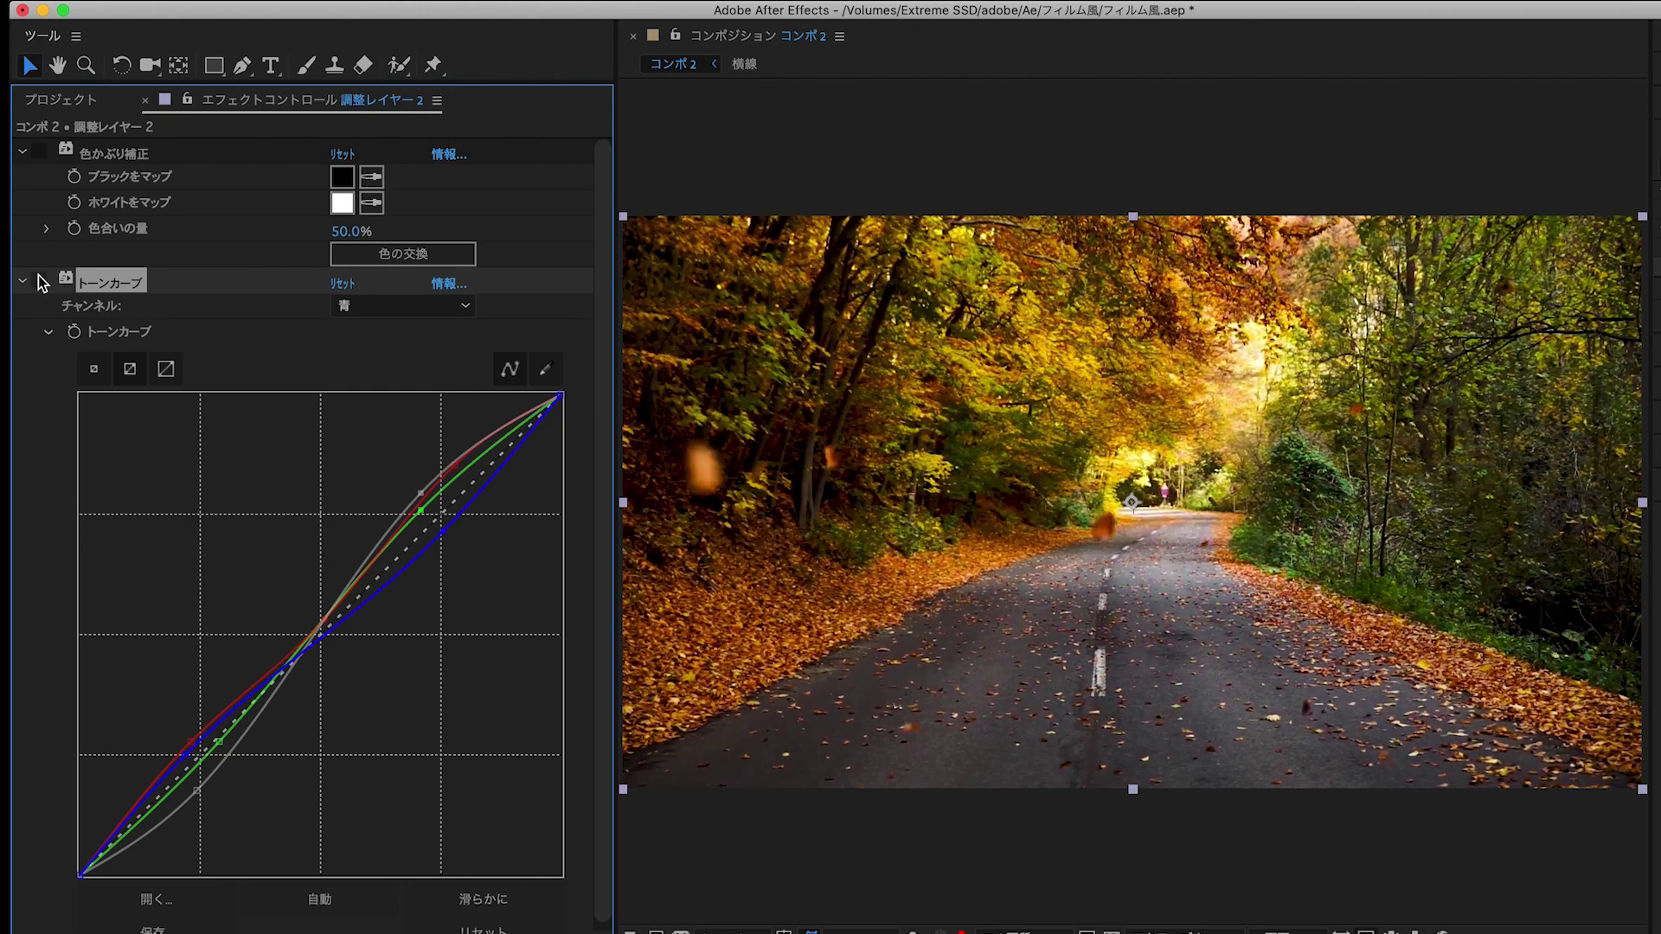
Re-enable トーンカーブ and fine-tune the RGB, green and red curve points.
click(38, 281)
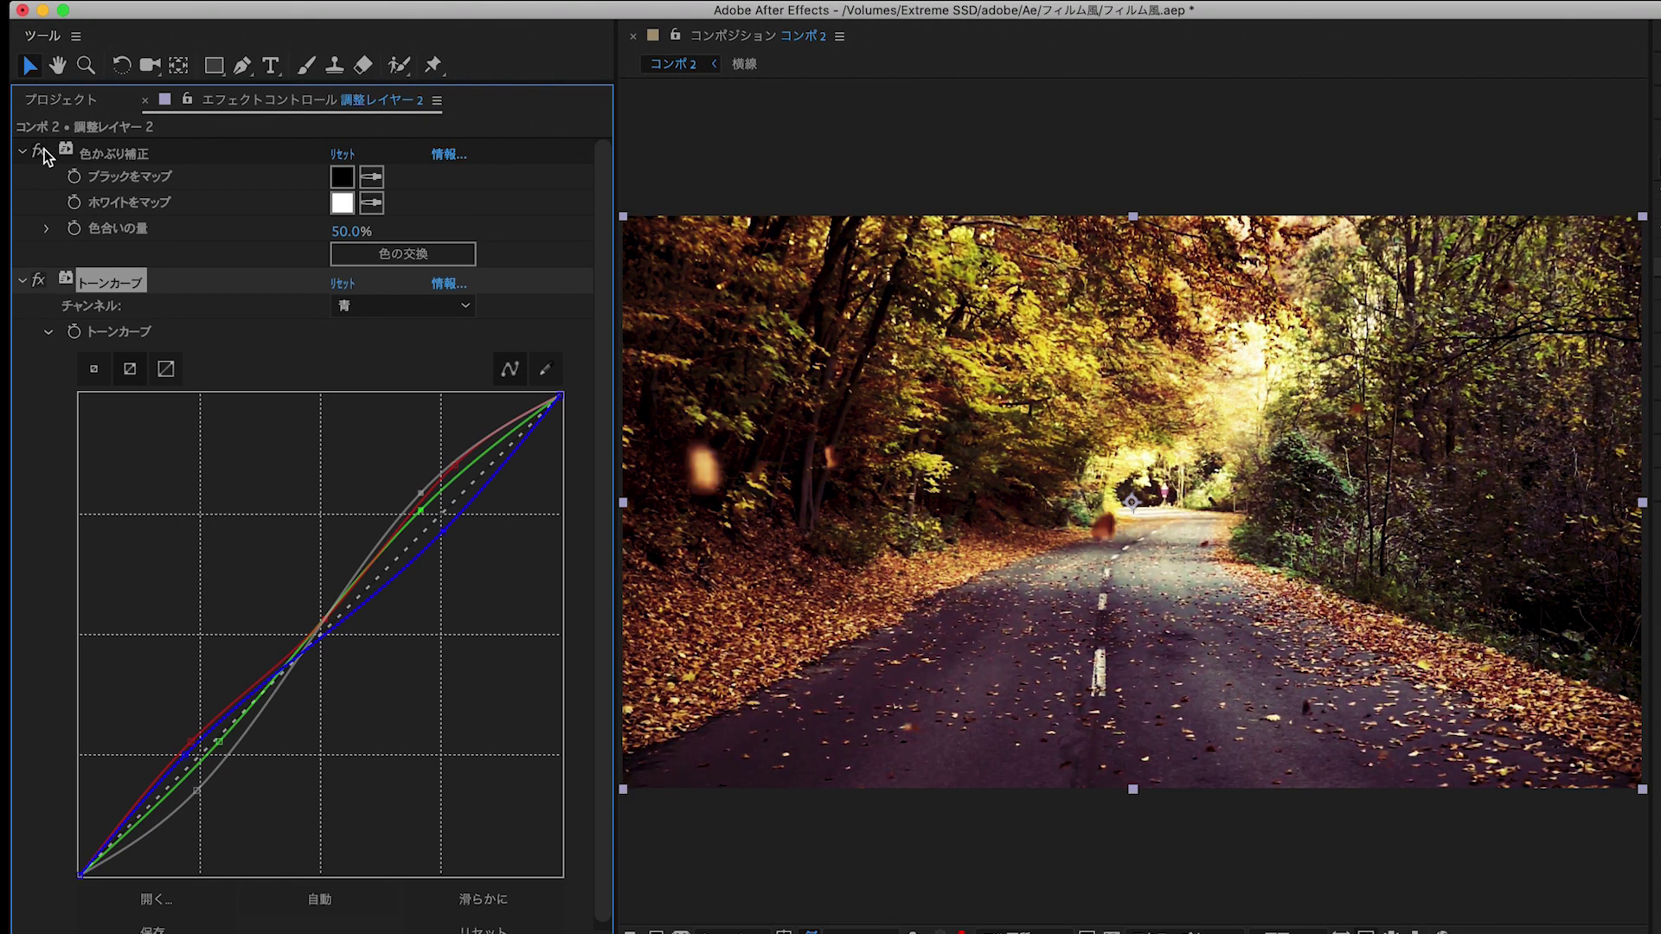
click(418, 490)
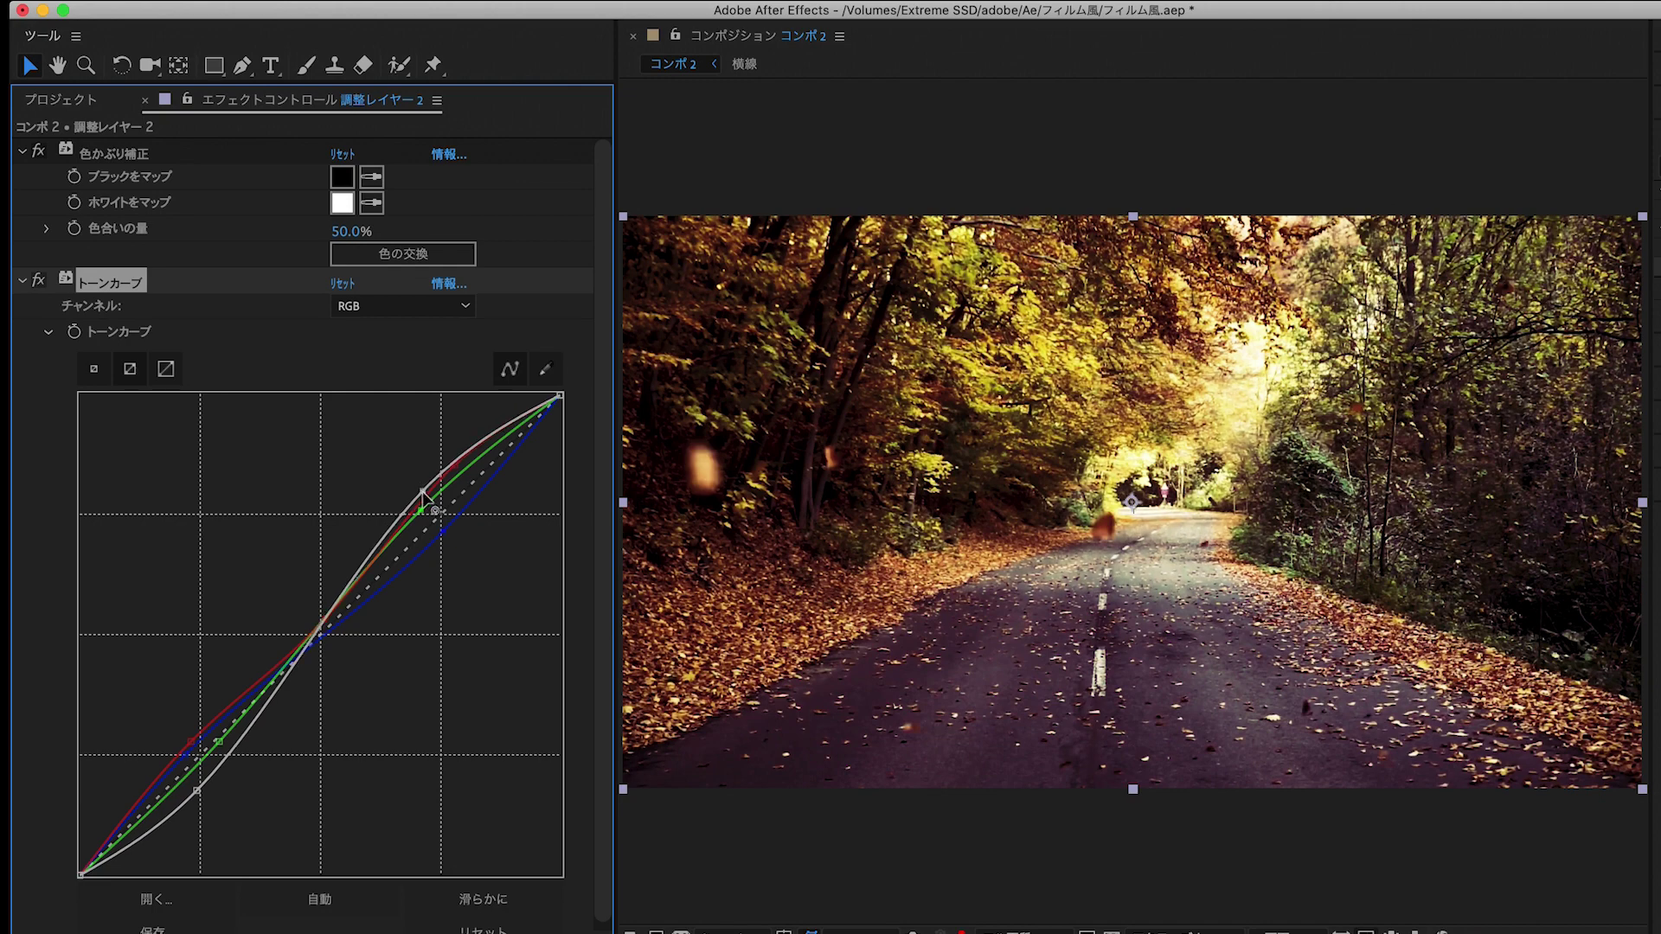
drag(197, 790, 204, 791)
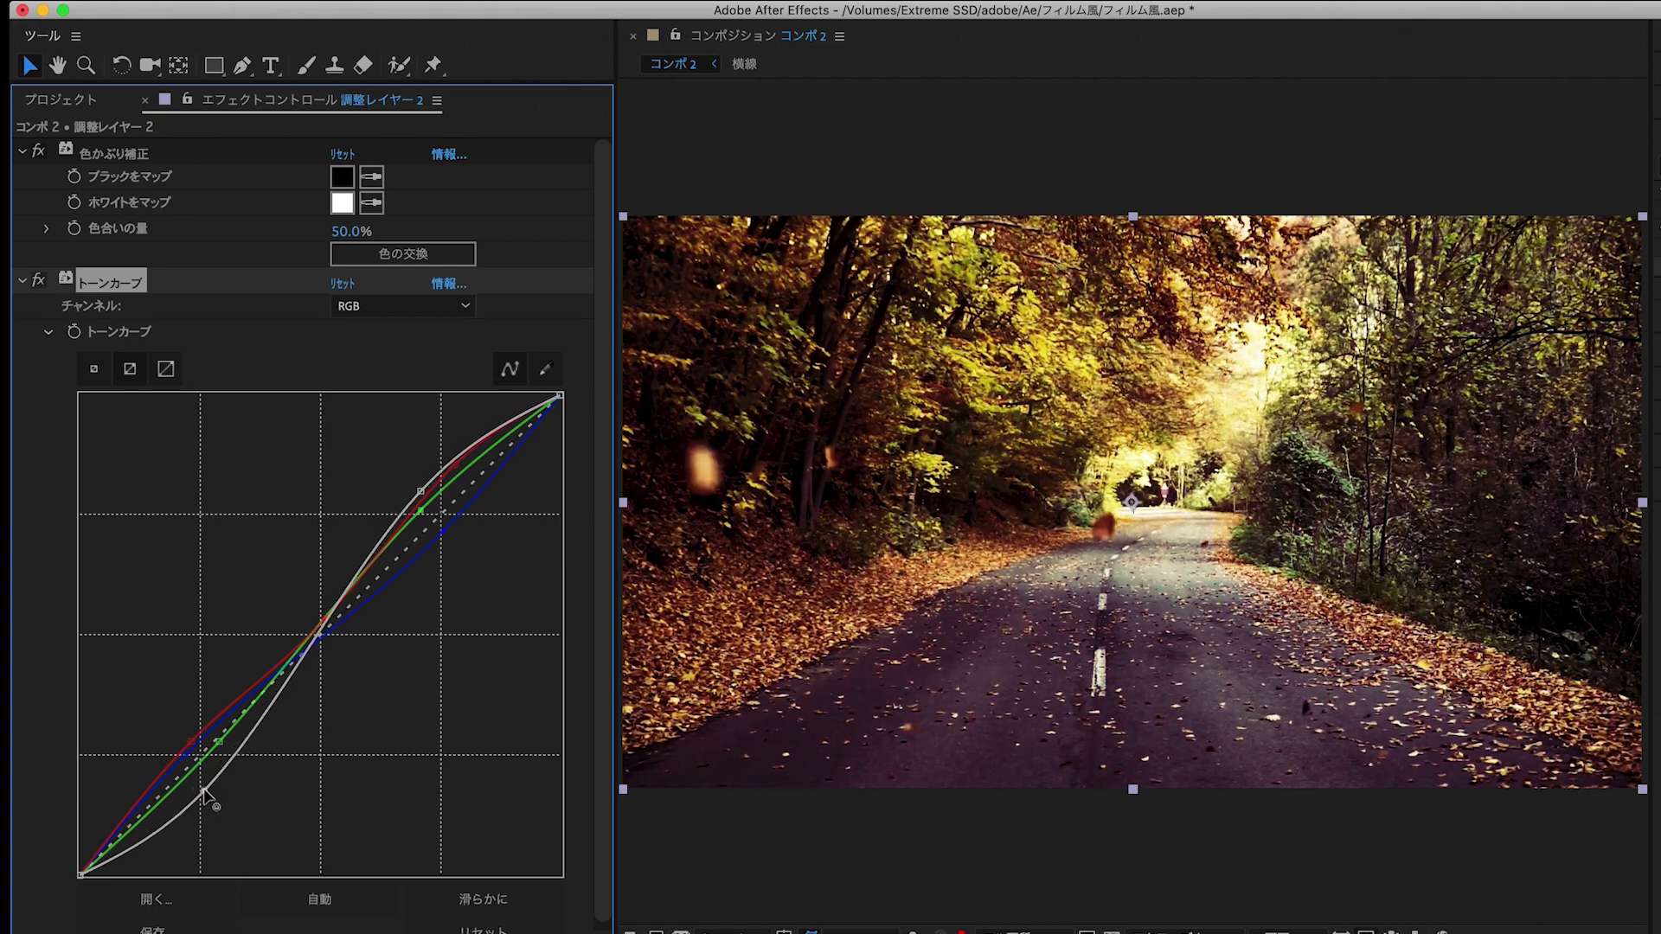
click(189, 742)
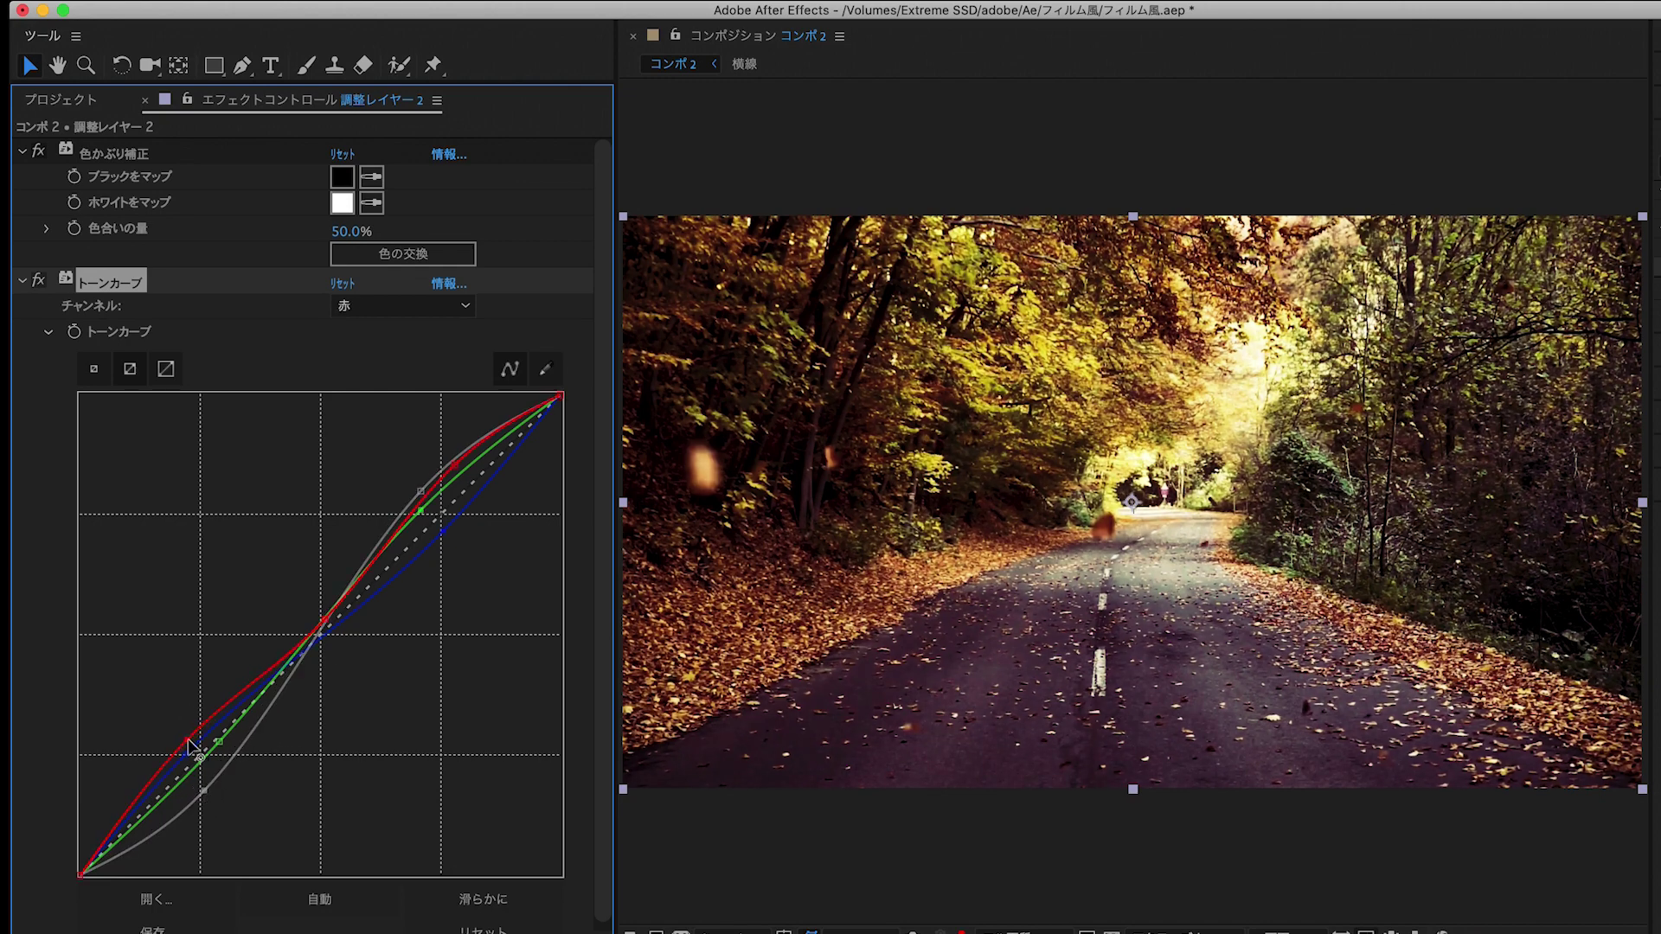
drag(423, 513, 436, 500)
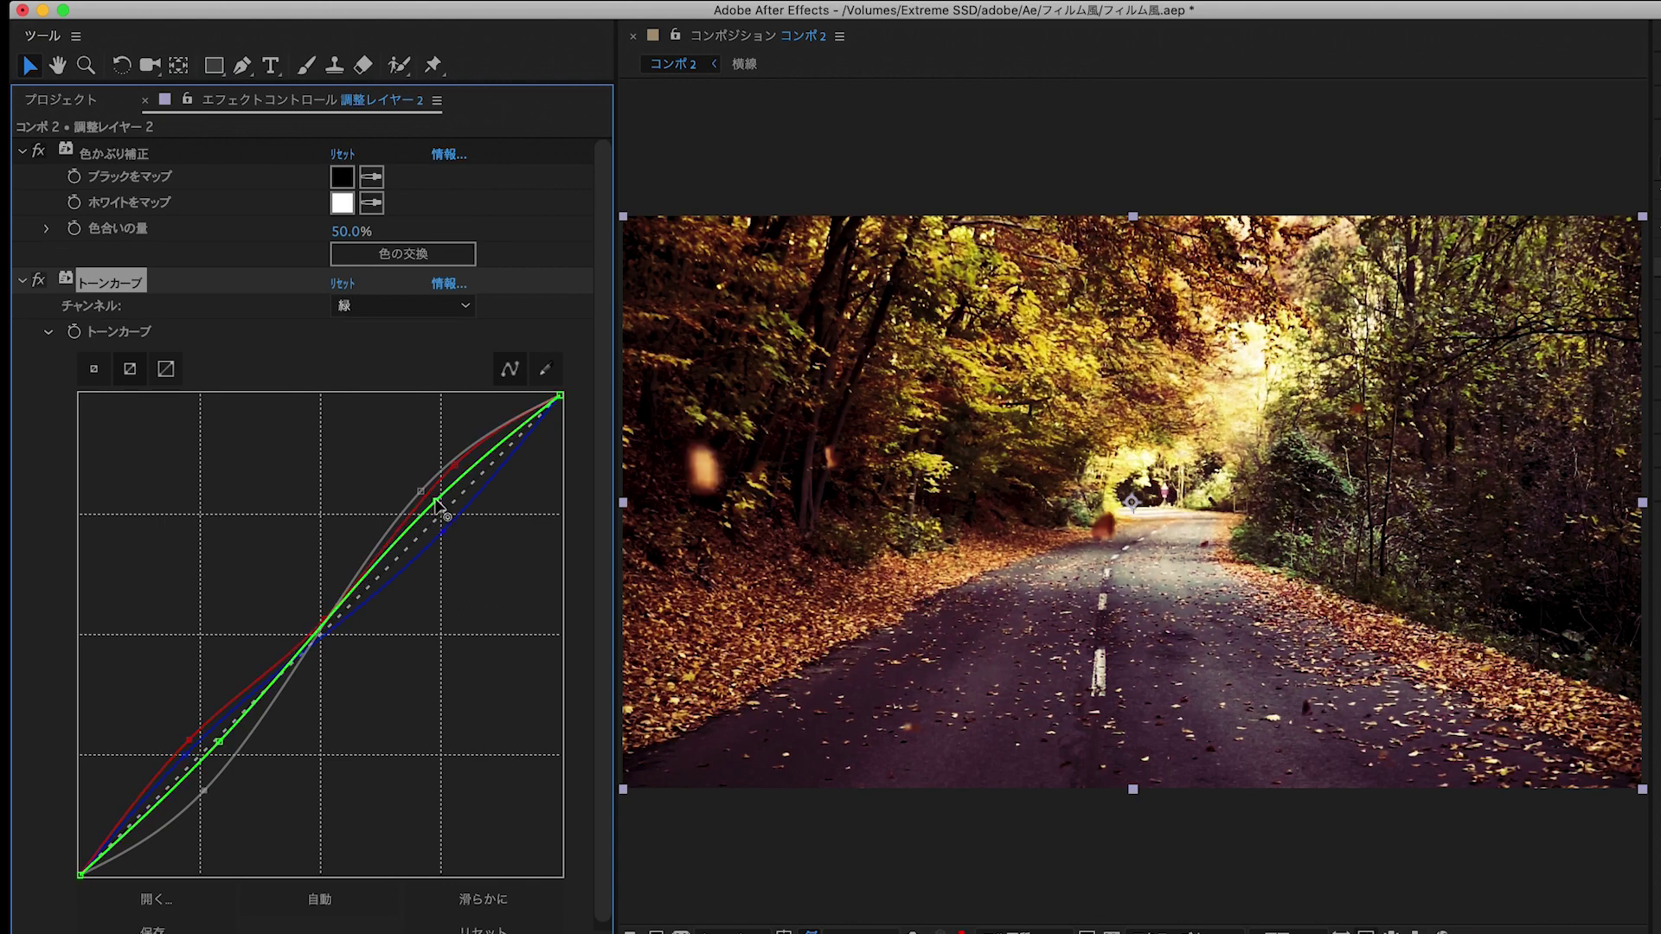
drag(219, 743, 212, 760)
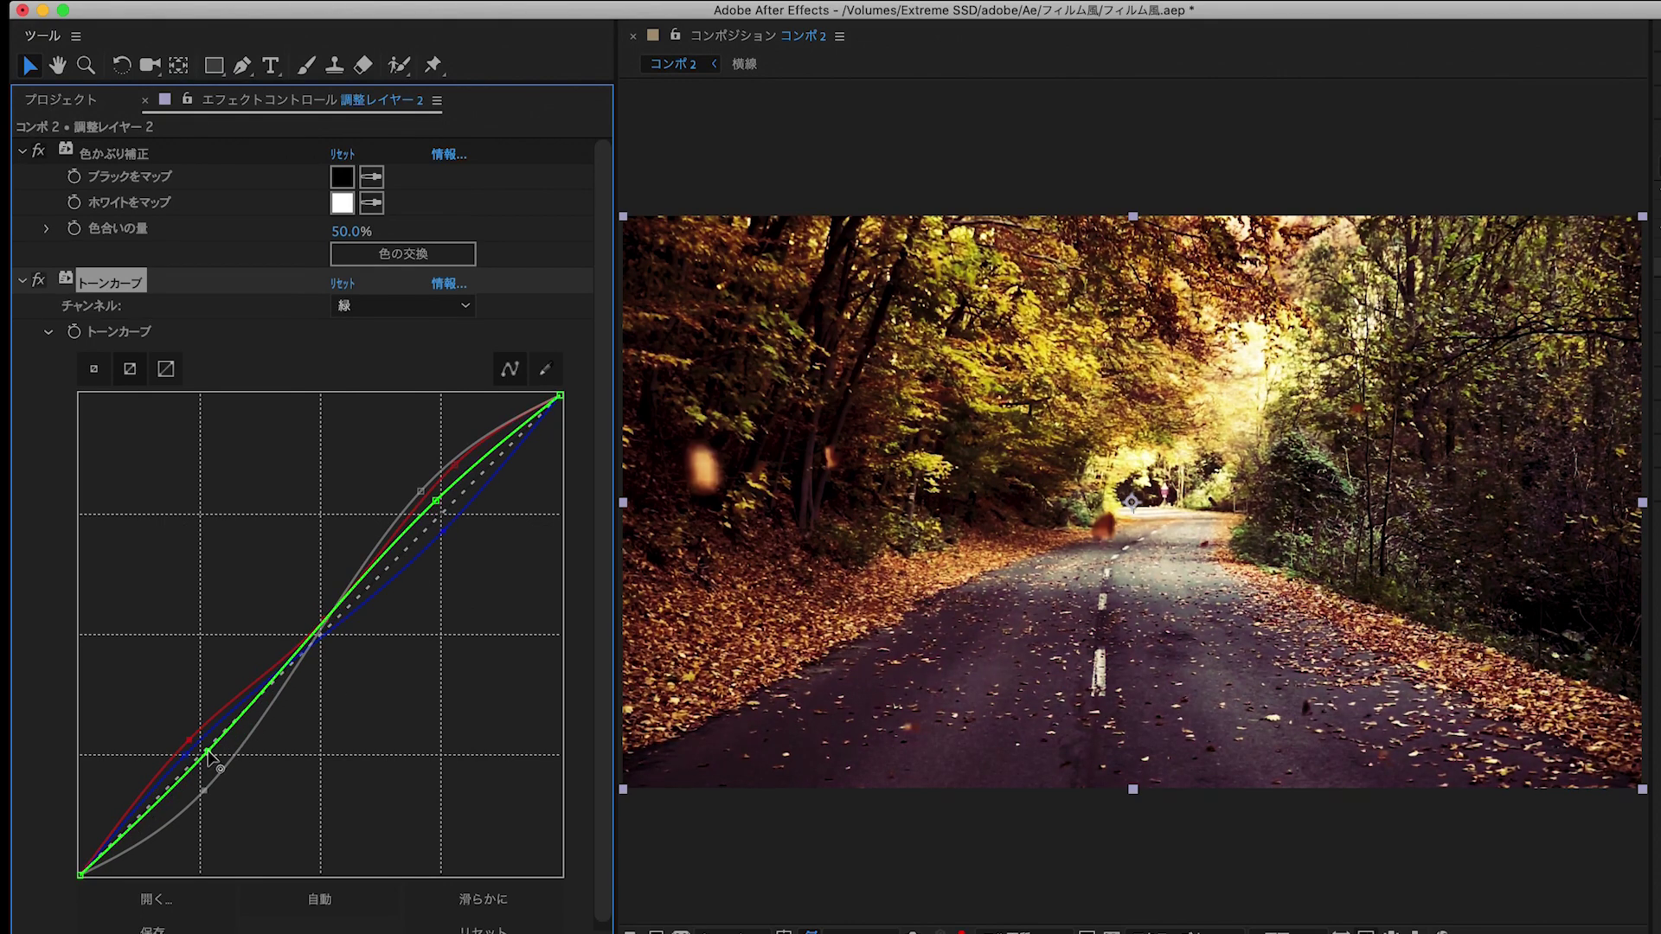
drag(206, 754, 191, 739)
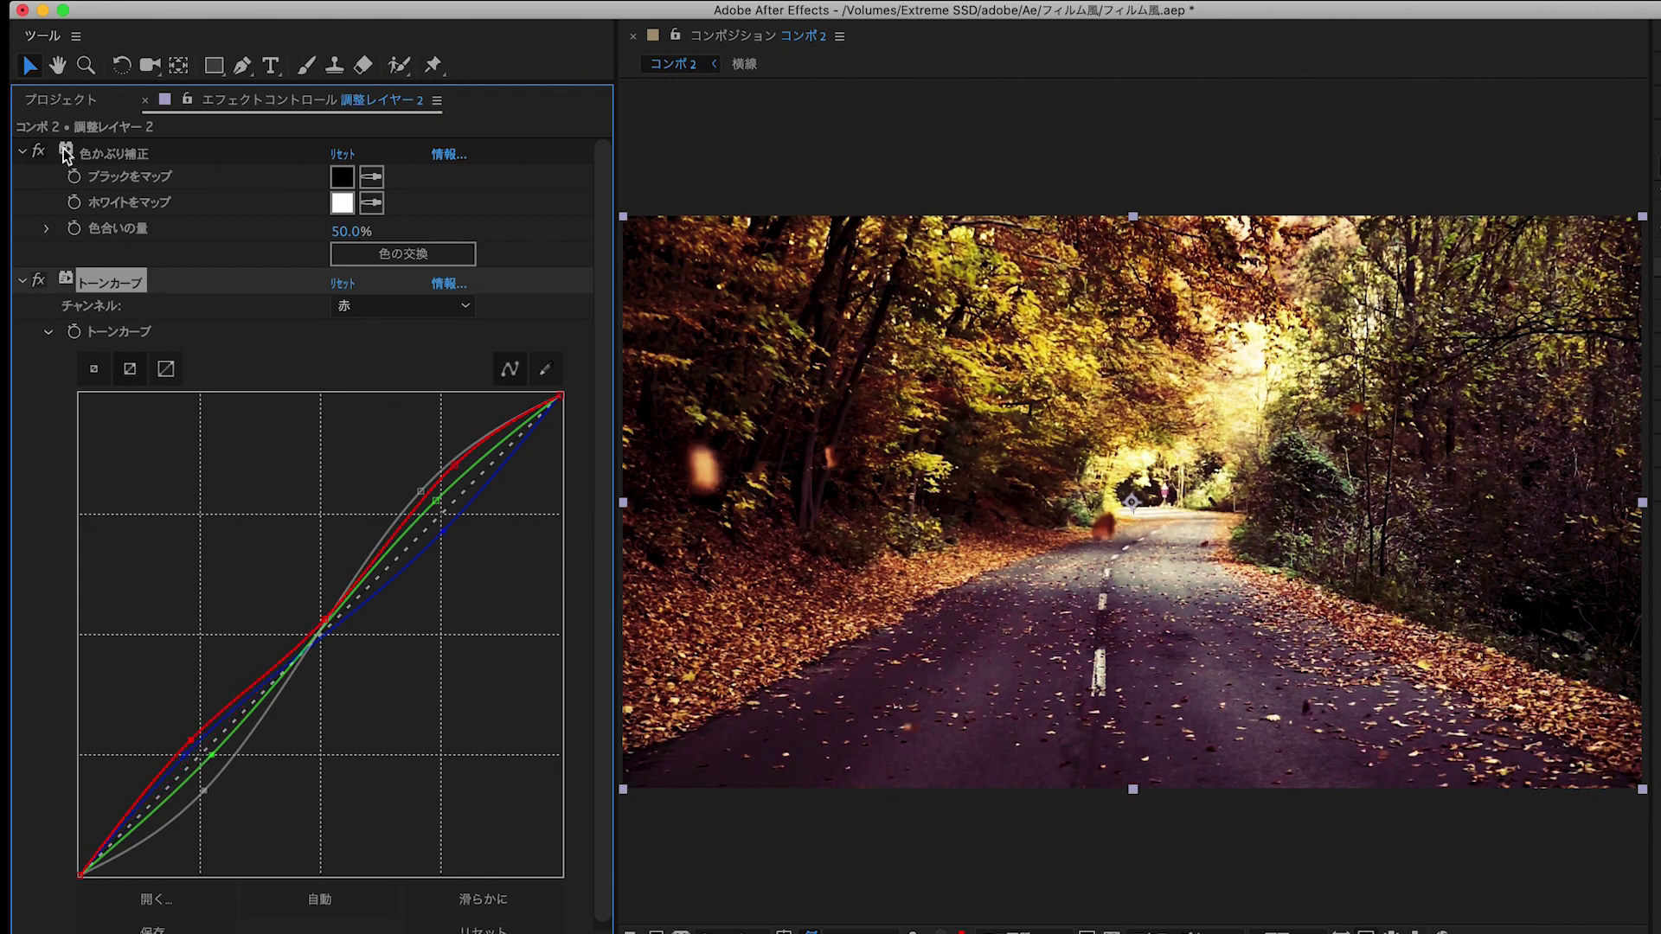
Shrink the curve graph, widen the viewer, compare the grade on/off and enlarge the timeline.
click(95, 371)
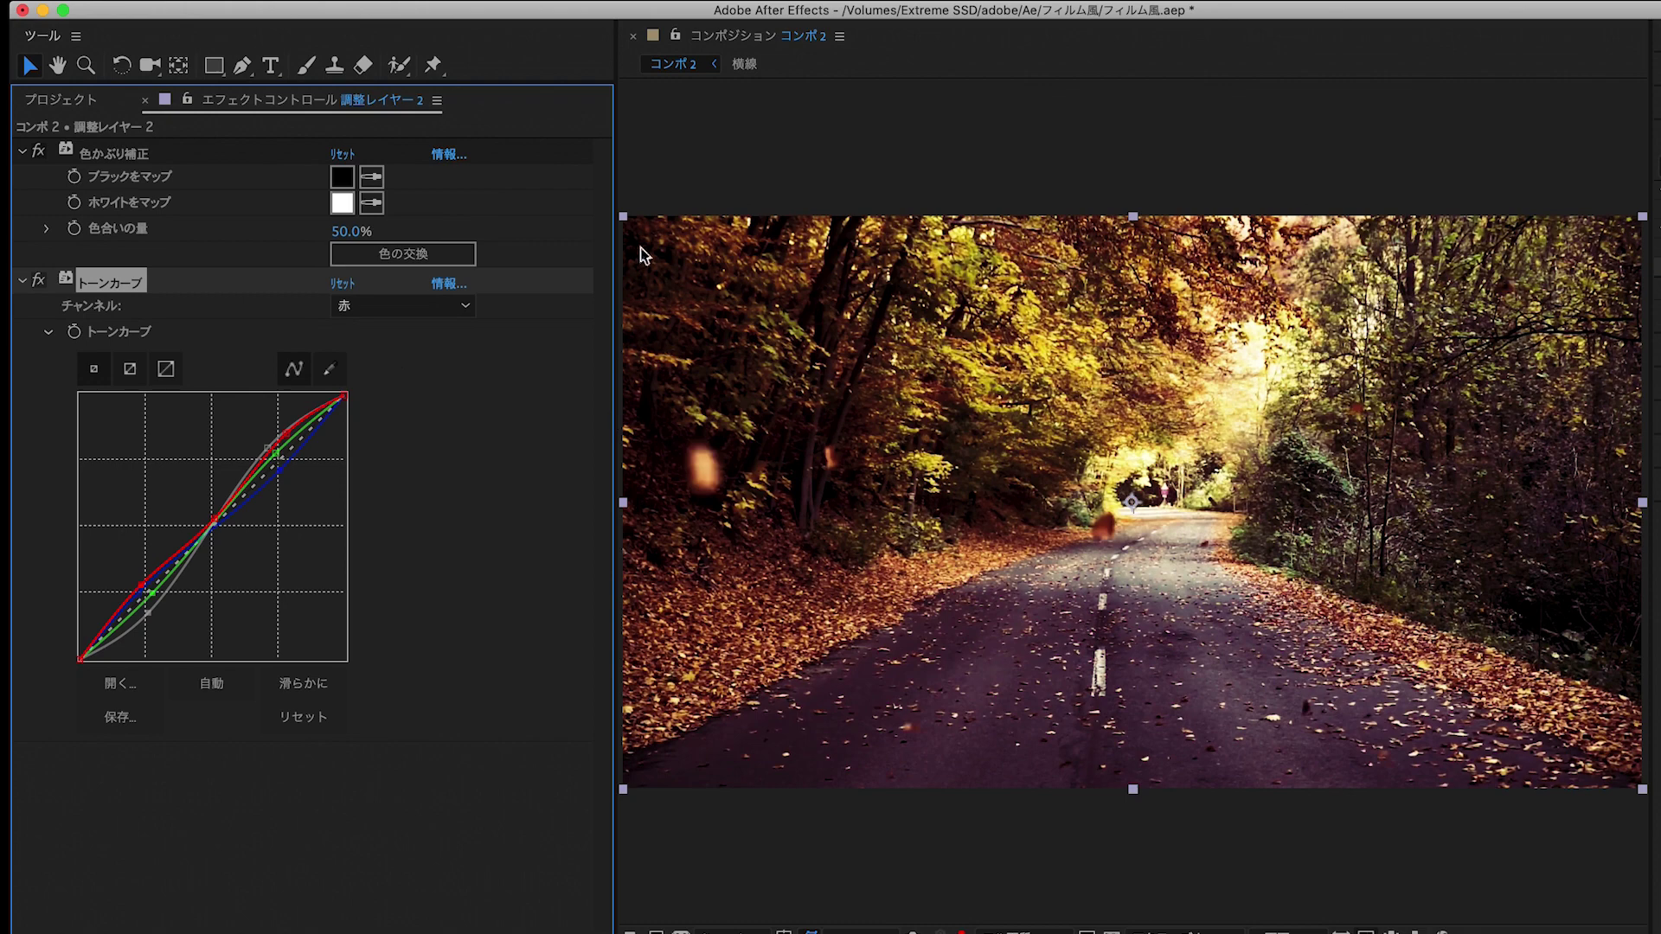
drag(615, 113, 433, 113)
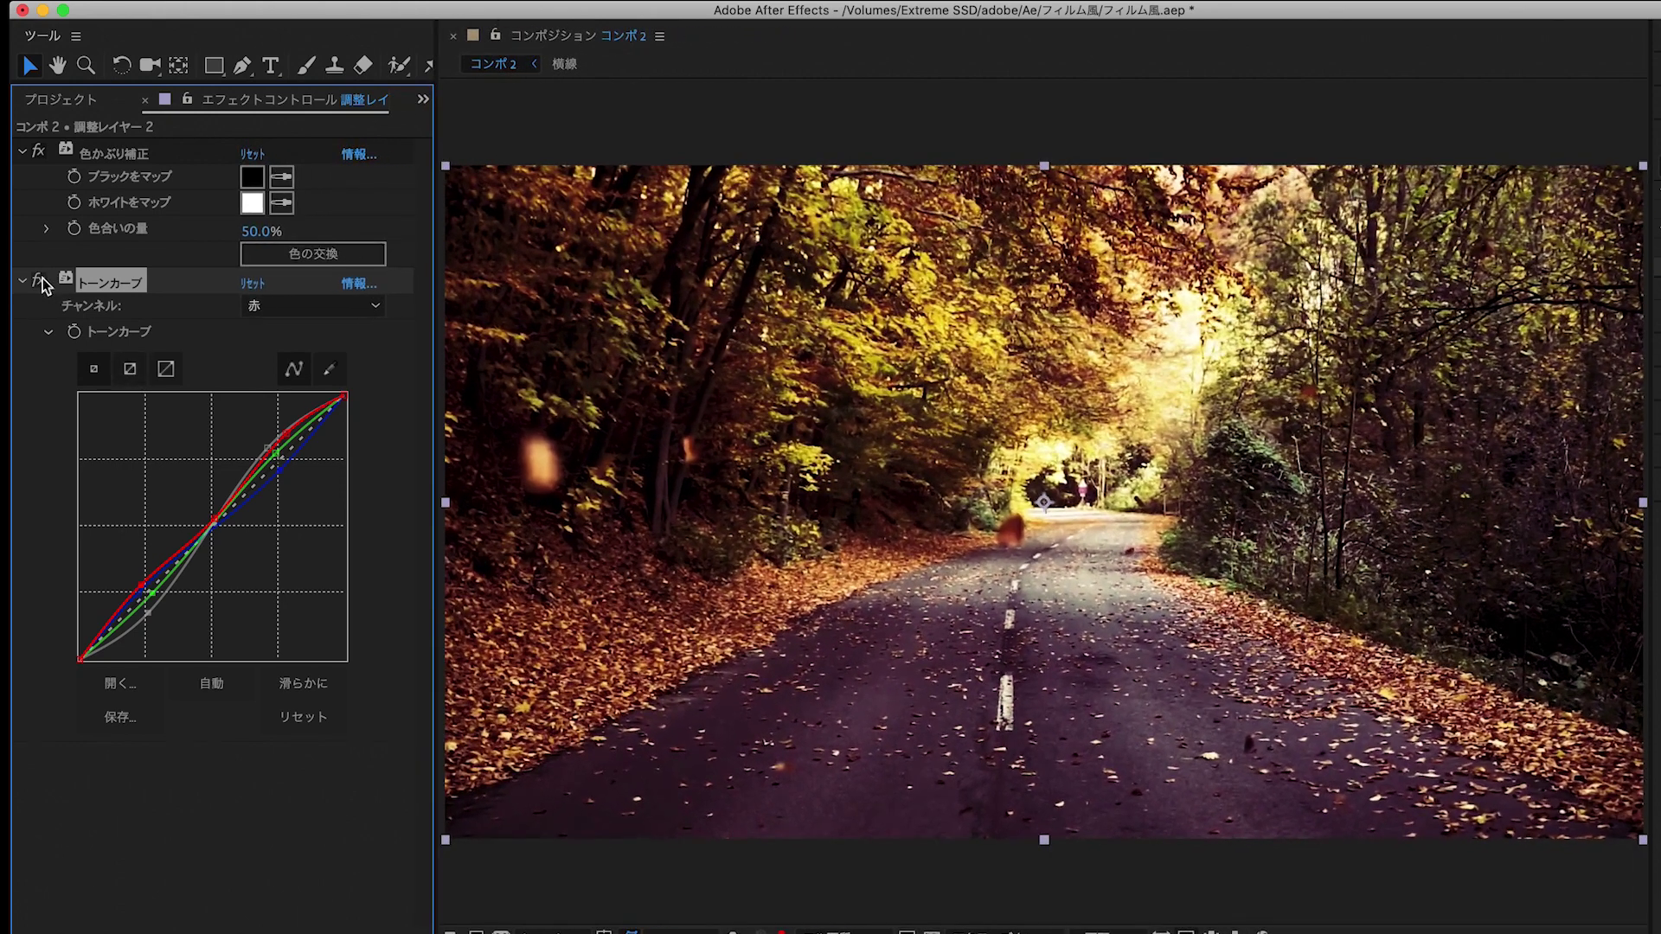
click(39, 279)
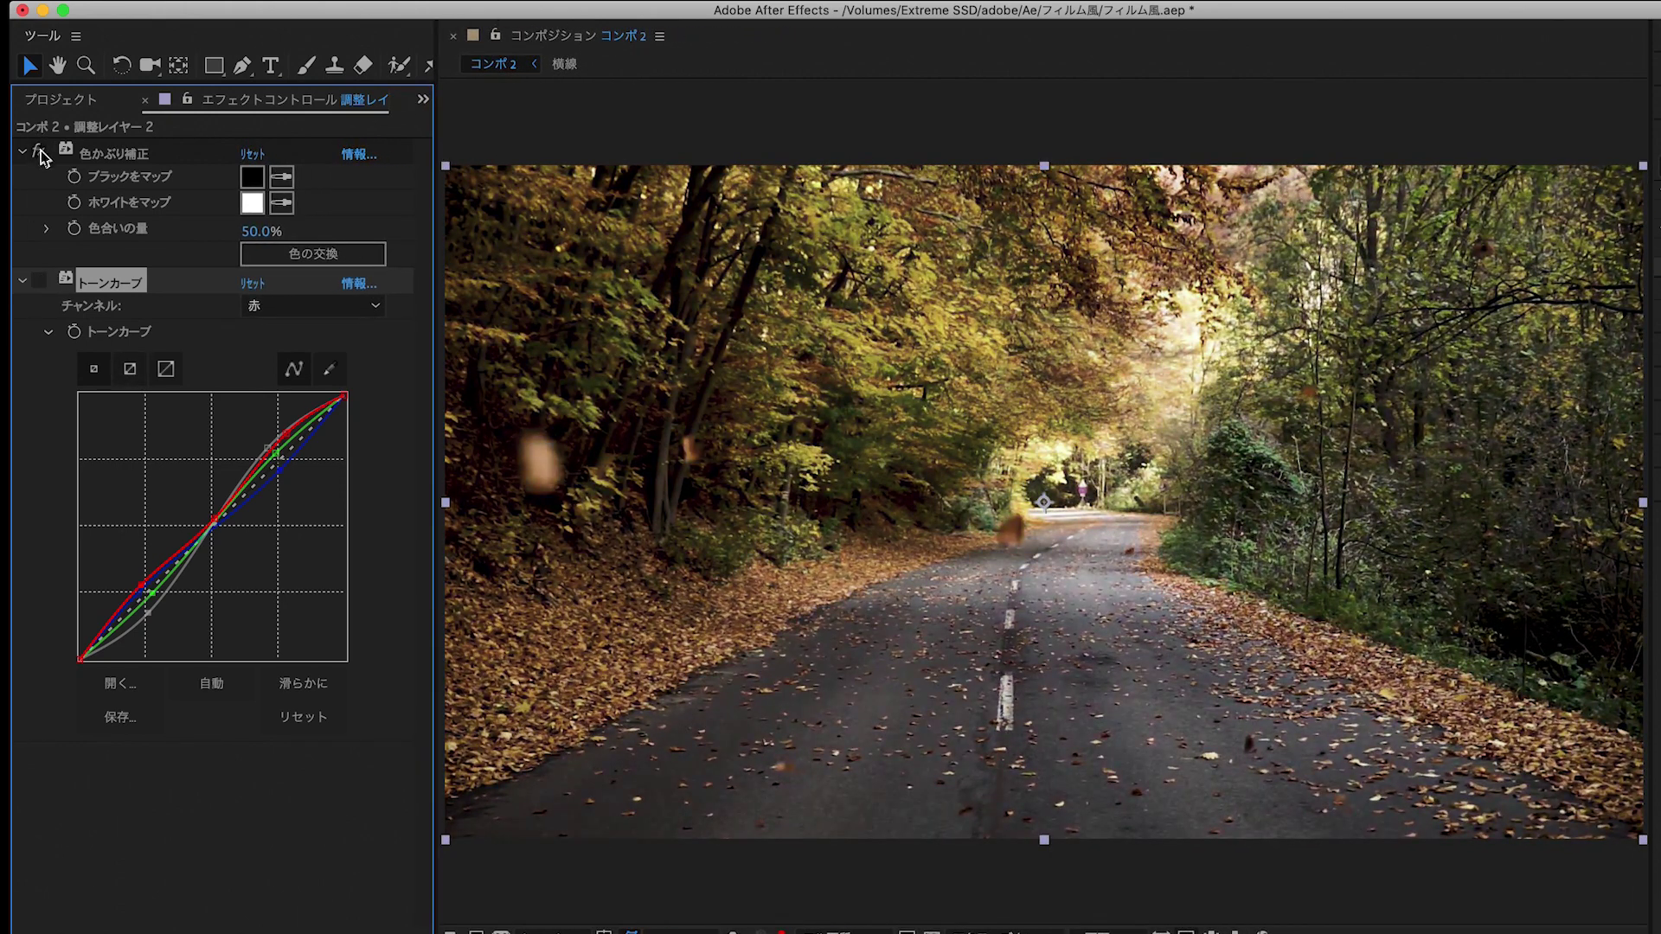
click(38, 280)
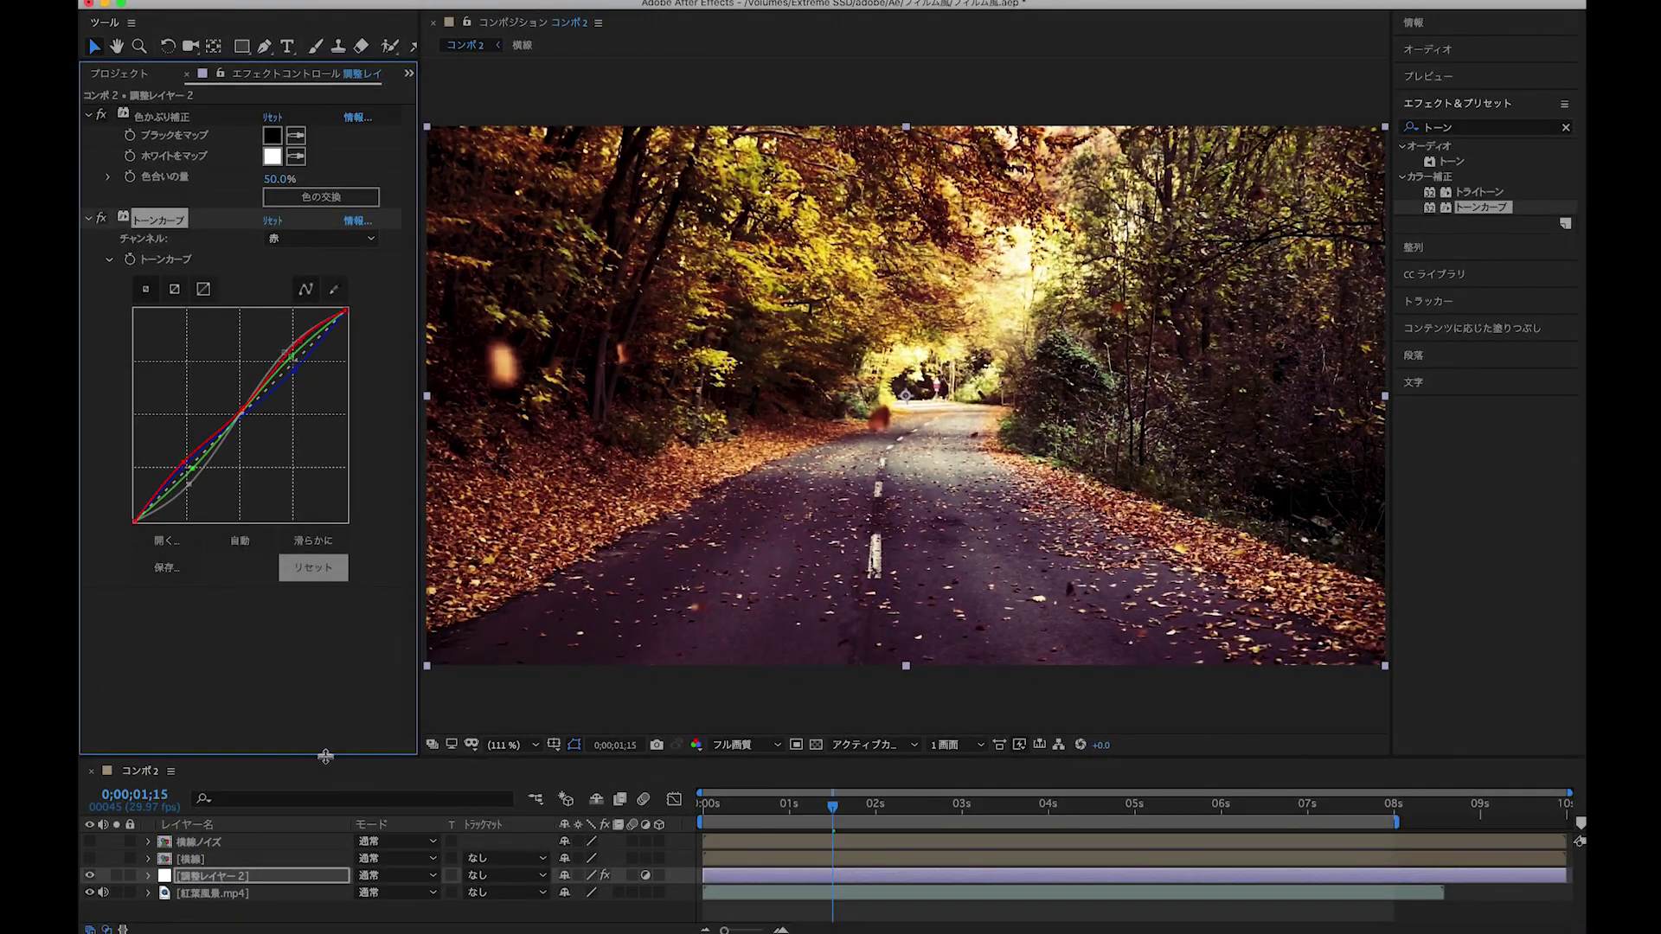
drag(331, 759, 339, 591)
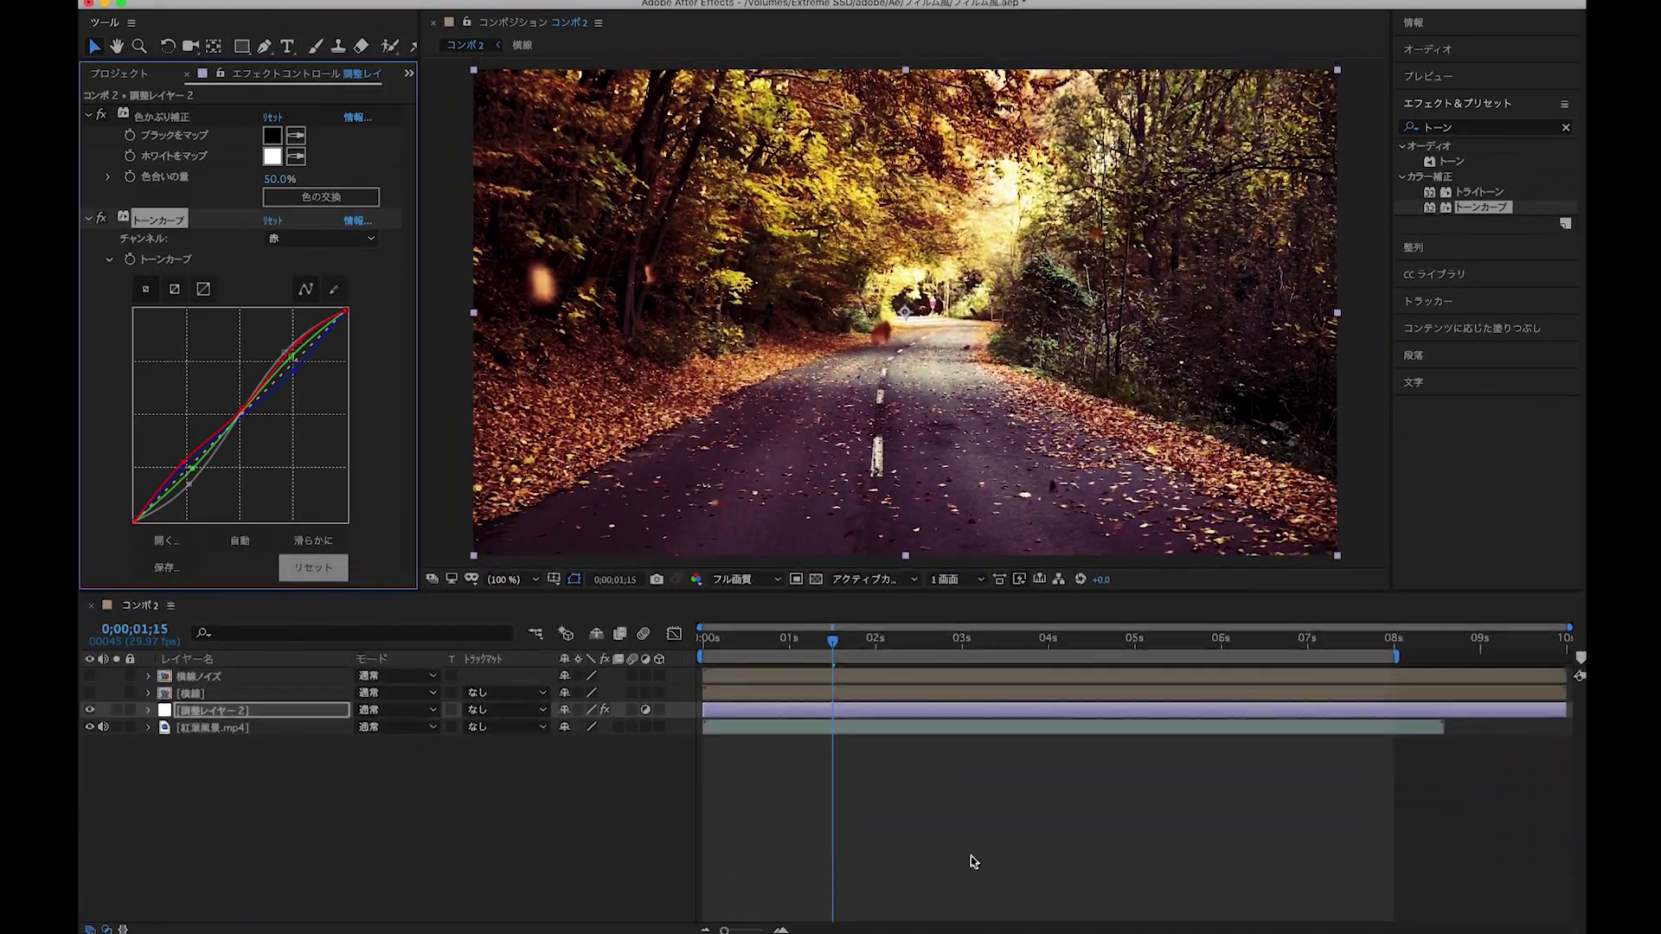
Make the 横線ノイズ and 横線 layers visible and return the playhead to 0;00;00;00.
click(918, 840)
click(89, 676)
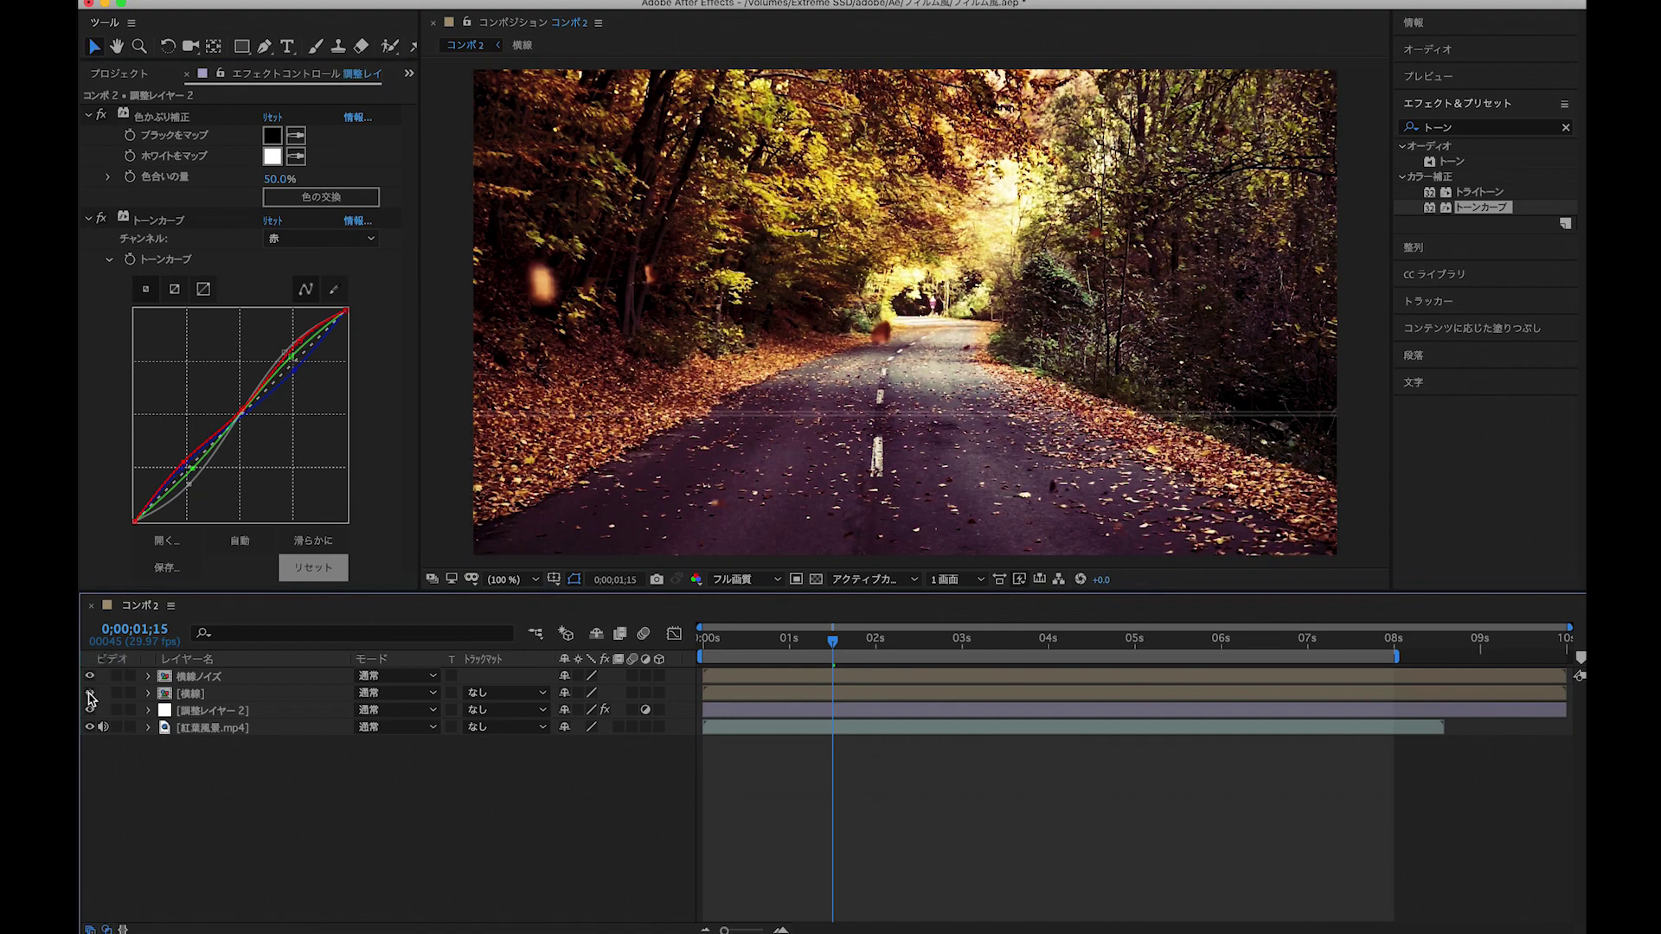
click(89, 693)
drag(832, 641, 683, 652)
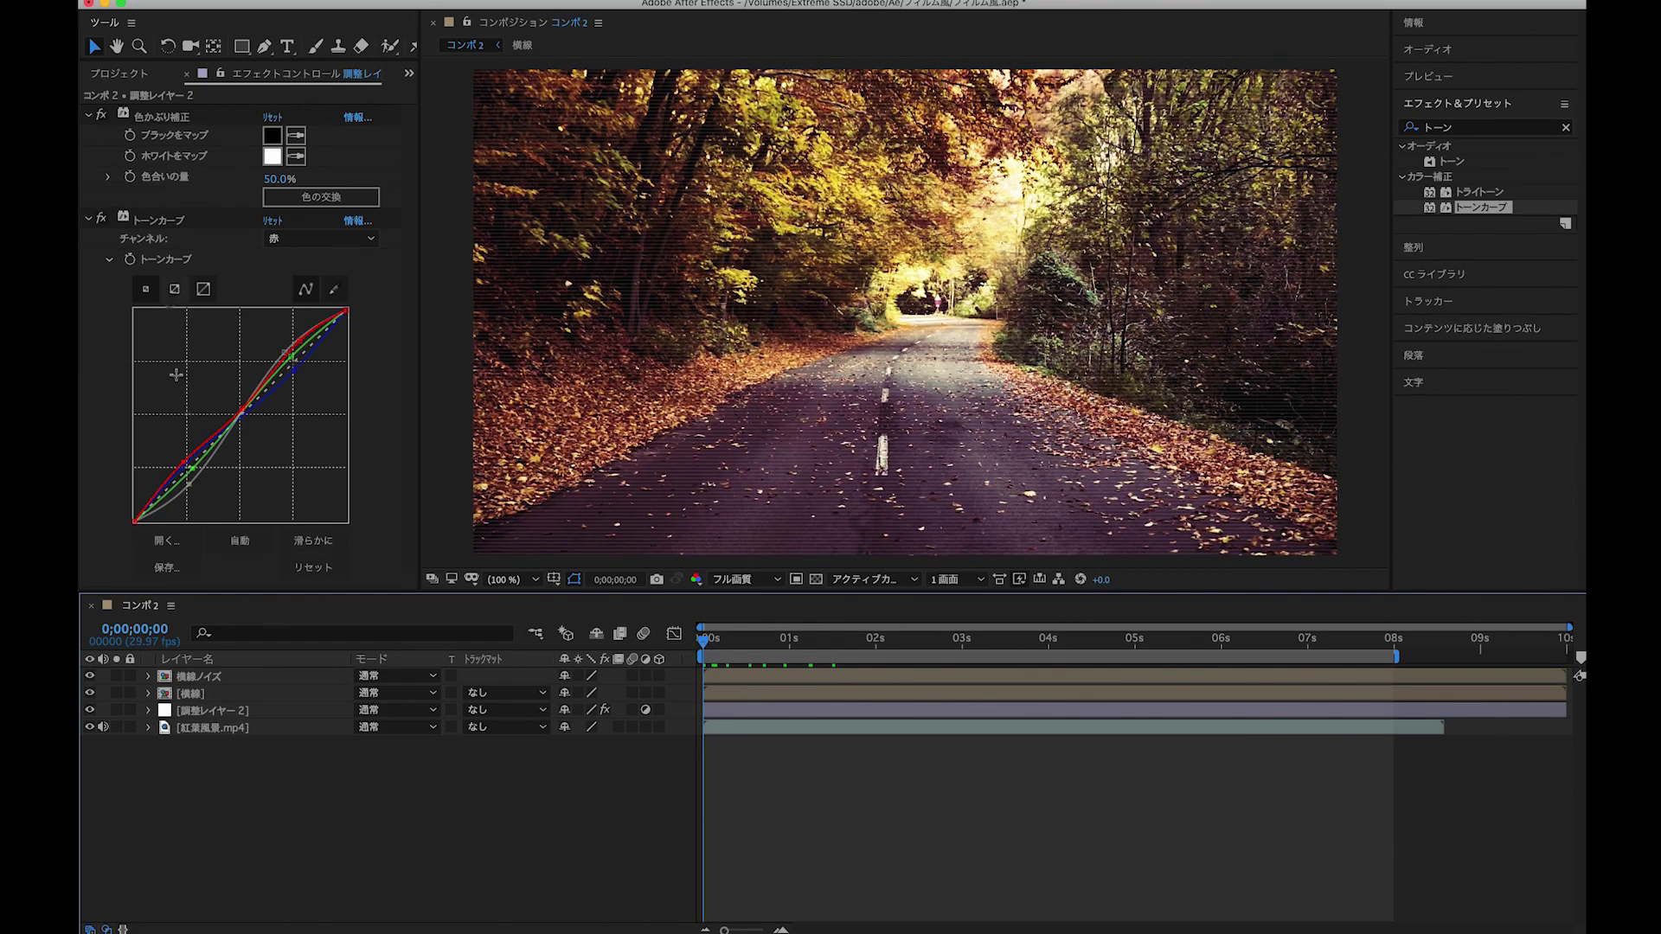
click(118, 73)
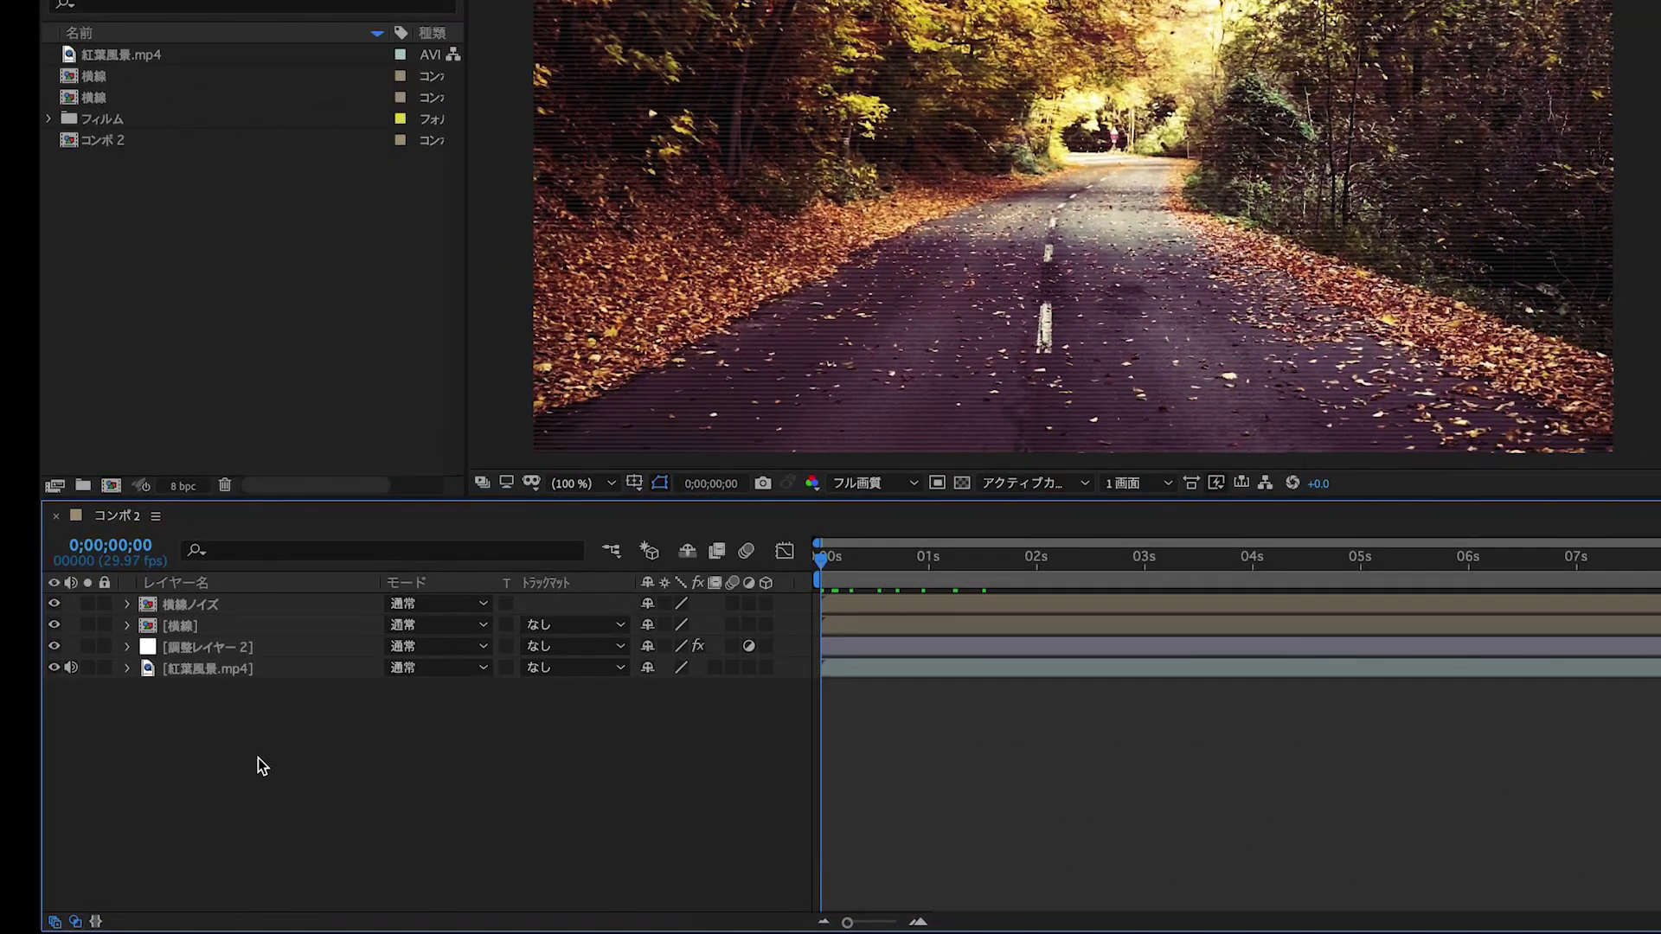
Create a new full-frame black solid layer.
right_click(260, 798)
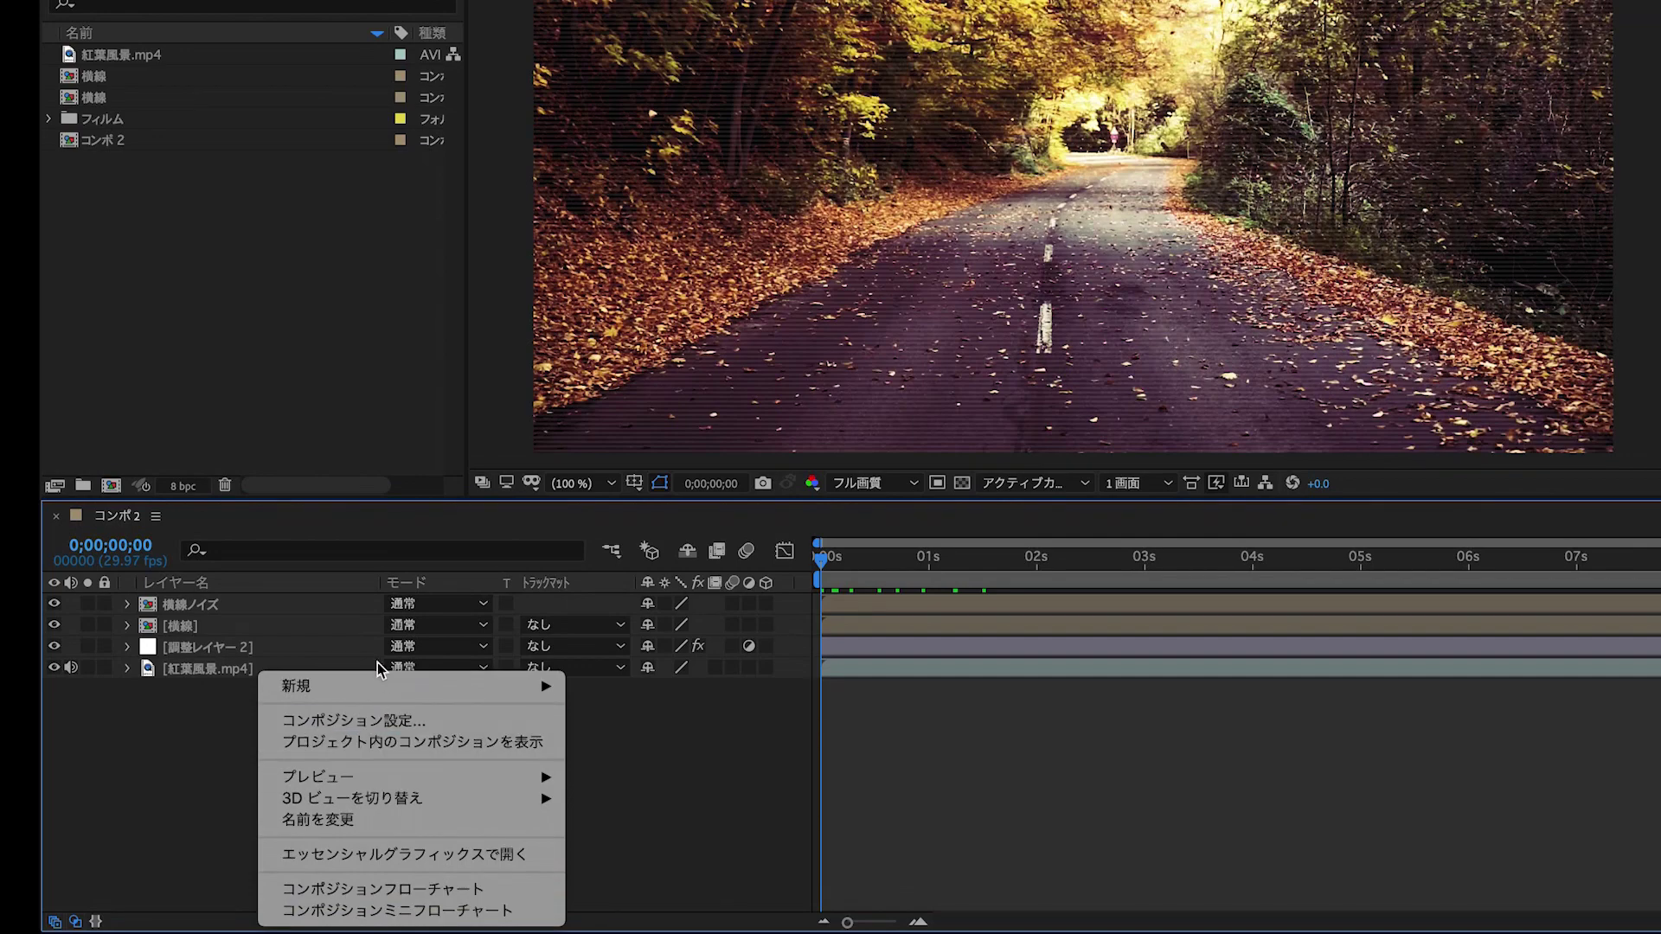
mouse_move(380, 684)
click(730, 739)
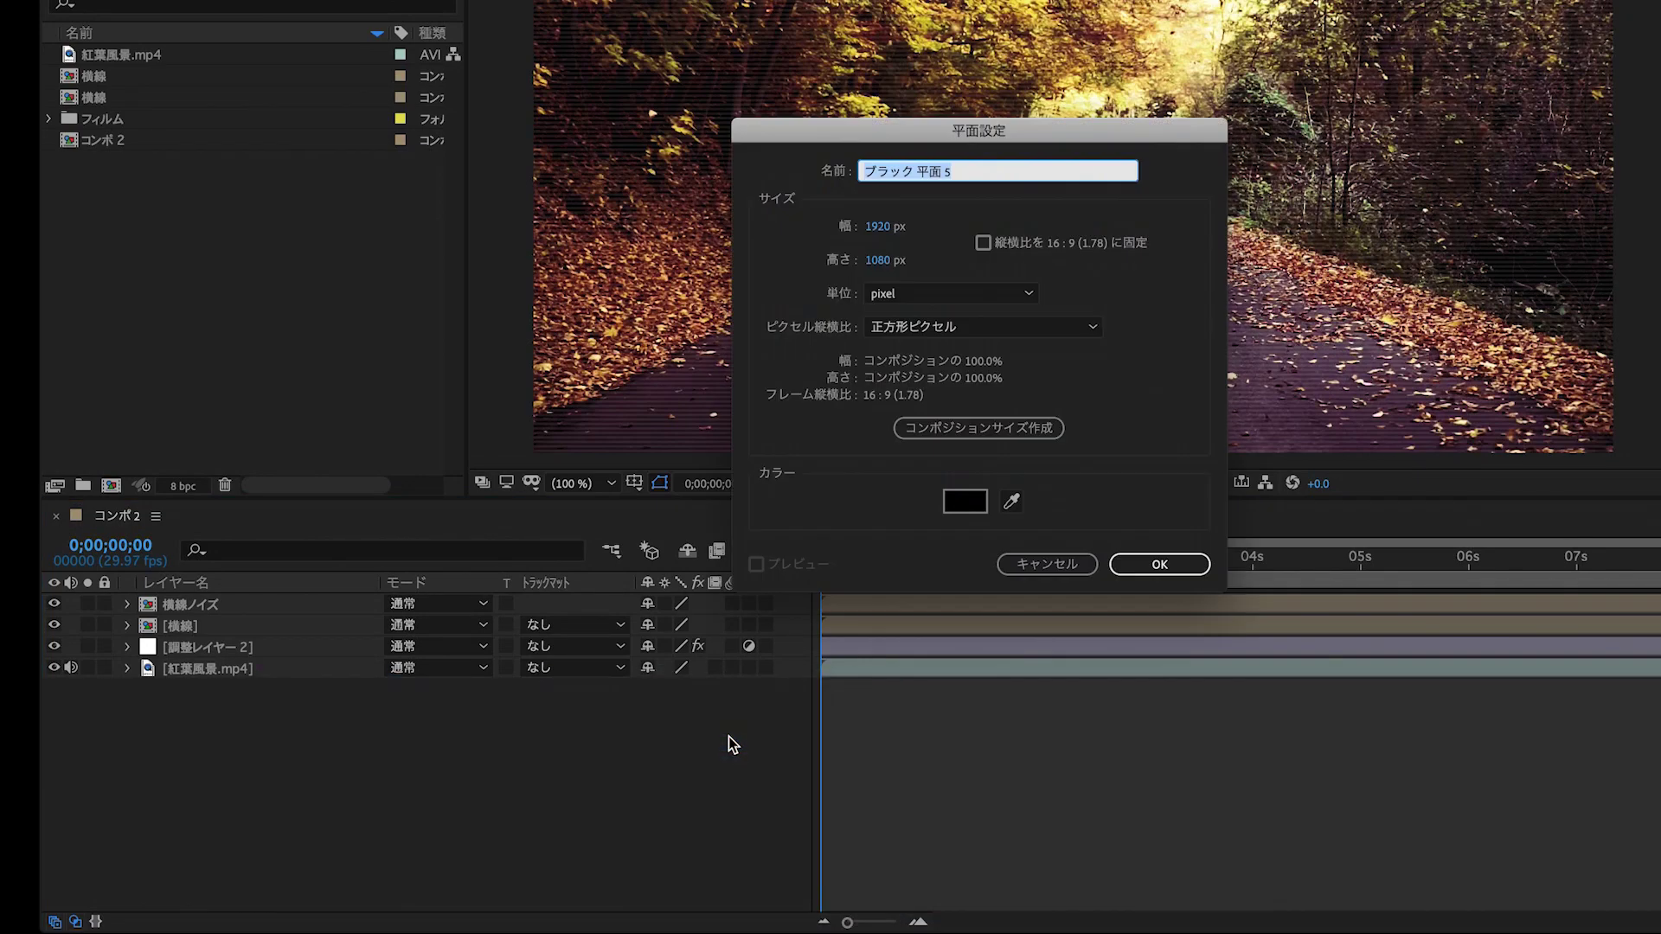
click(1160, 565)
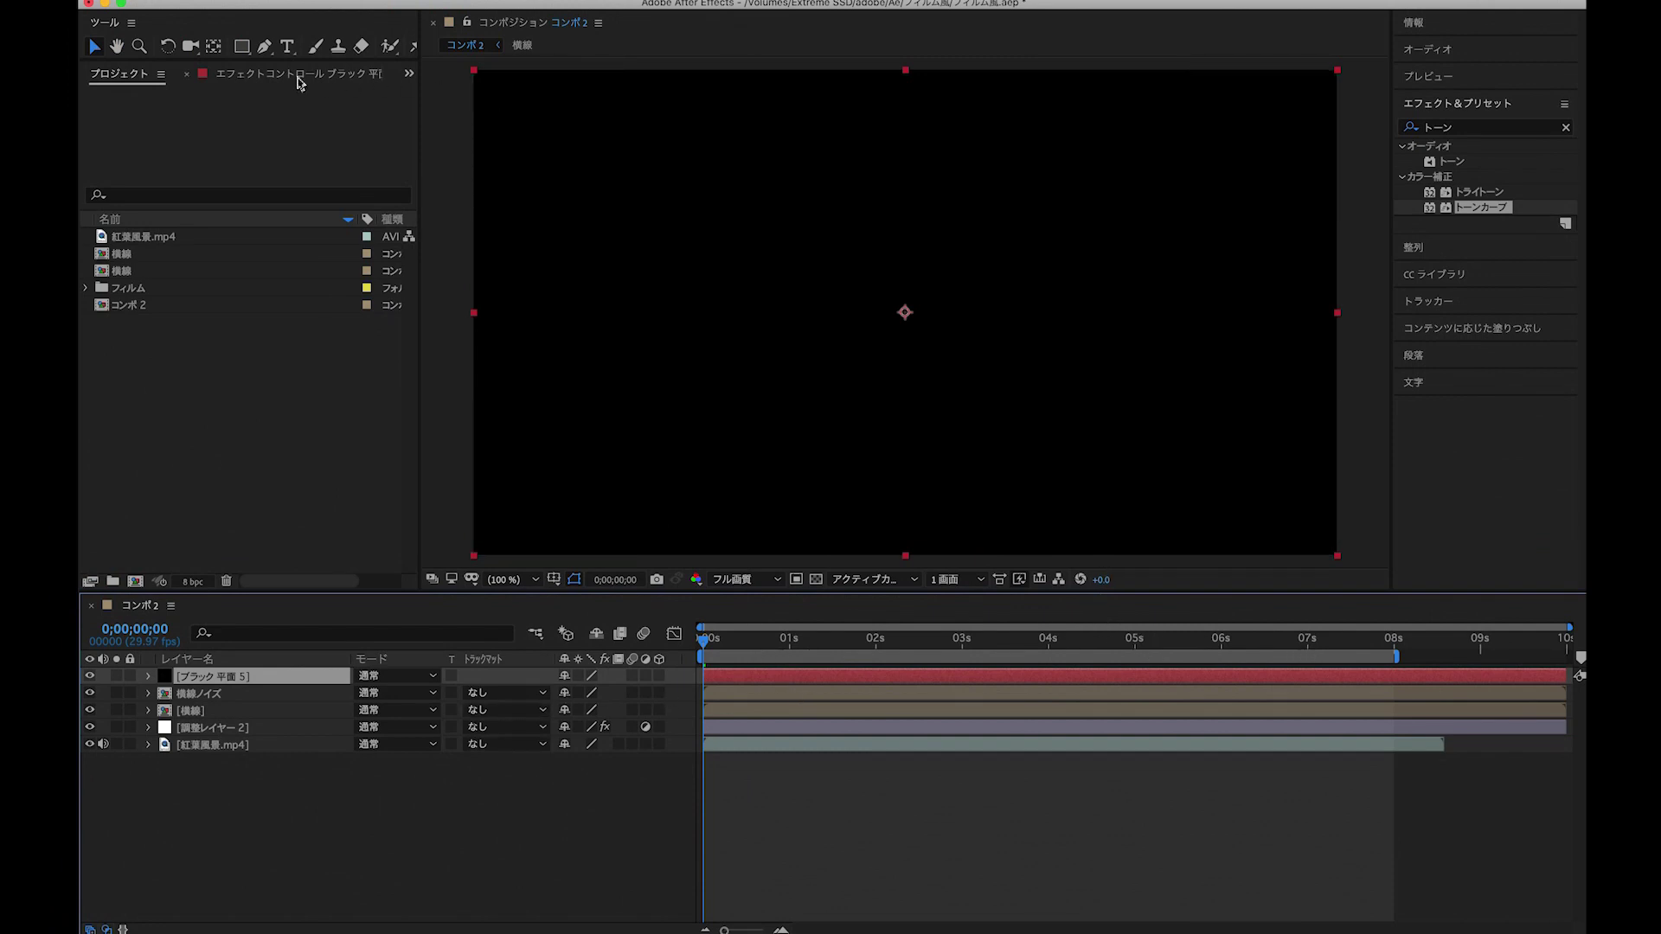
Give the solid a rectangular mask spanning 133 to 947 px, inverted to form letterbox bars.
click(242, 48)
double_click(242, 48)
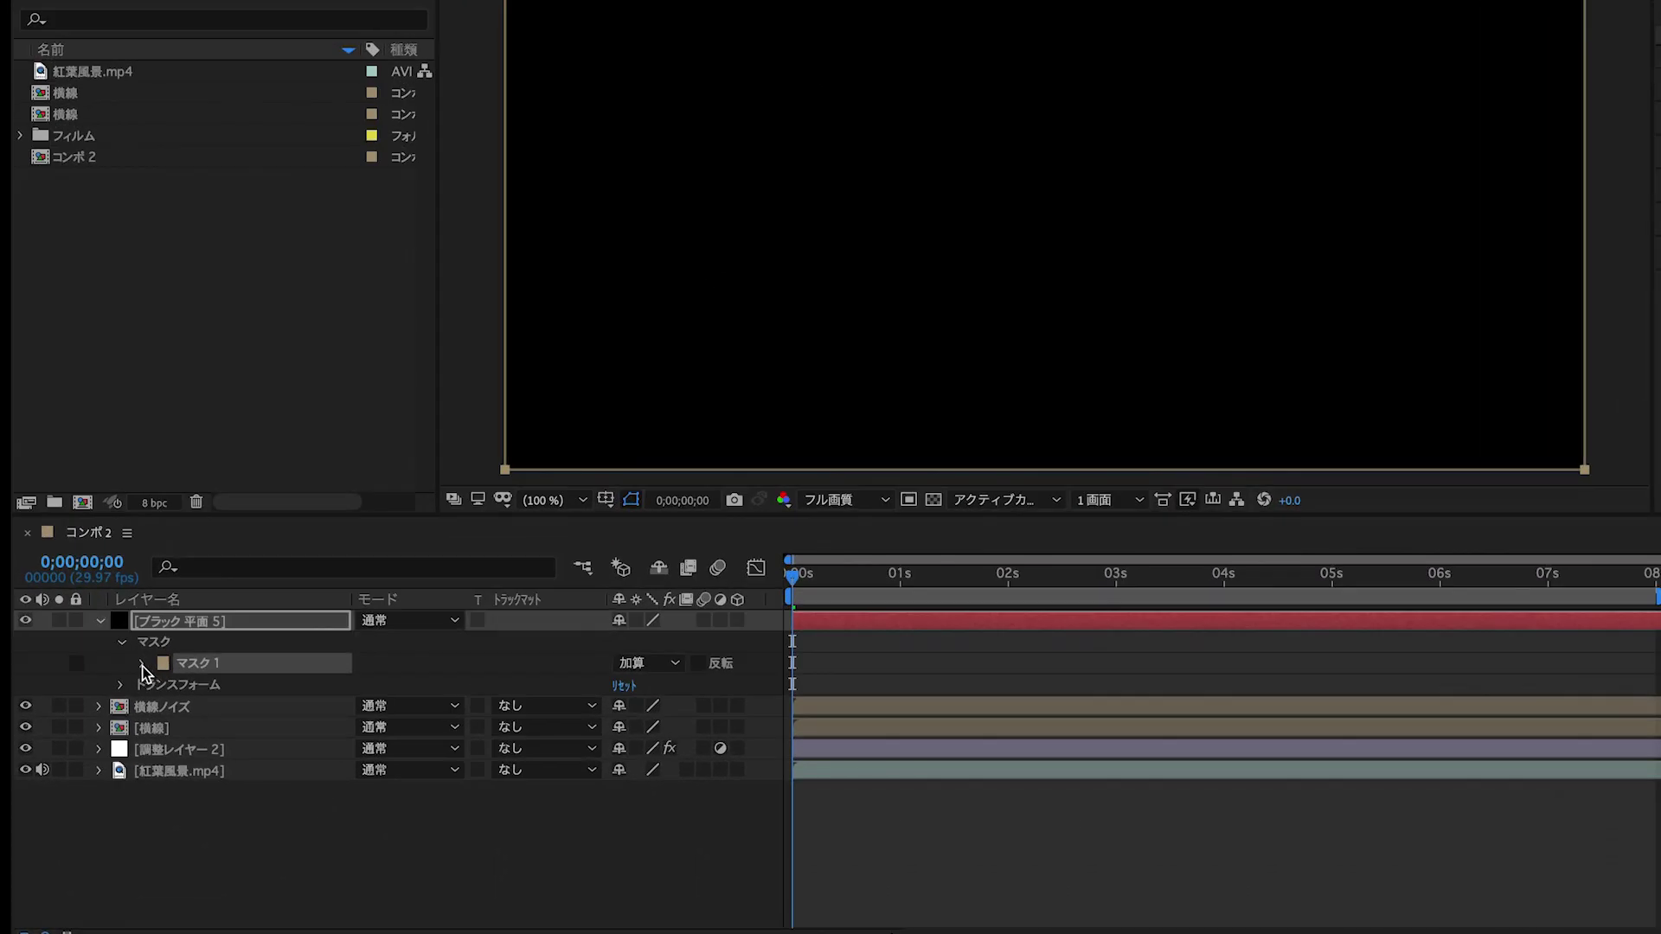
click(142, 665)
click(632, 686)
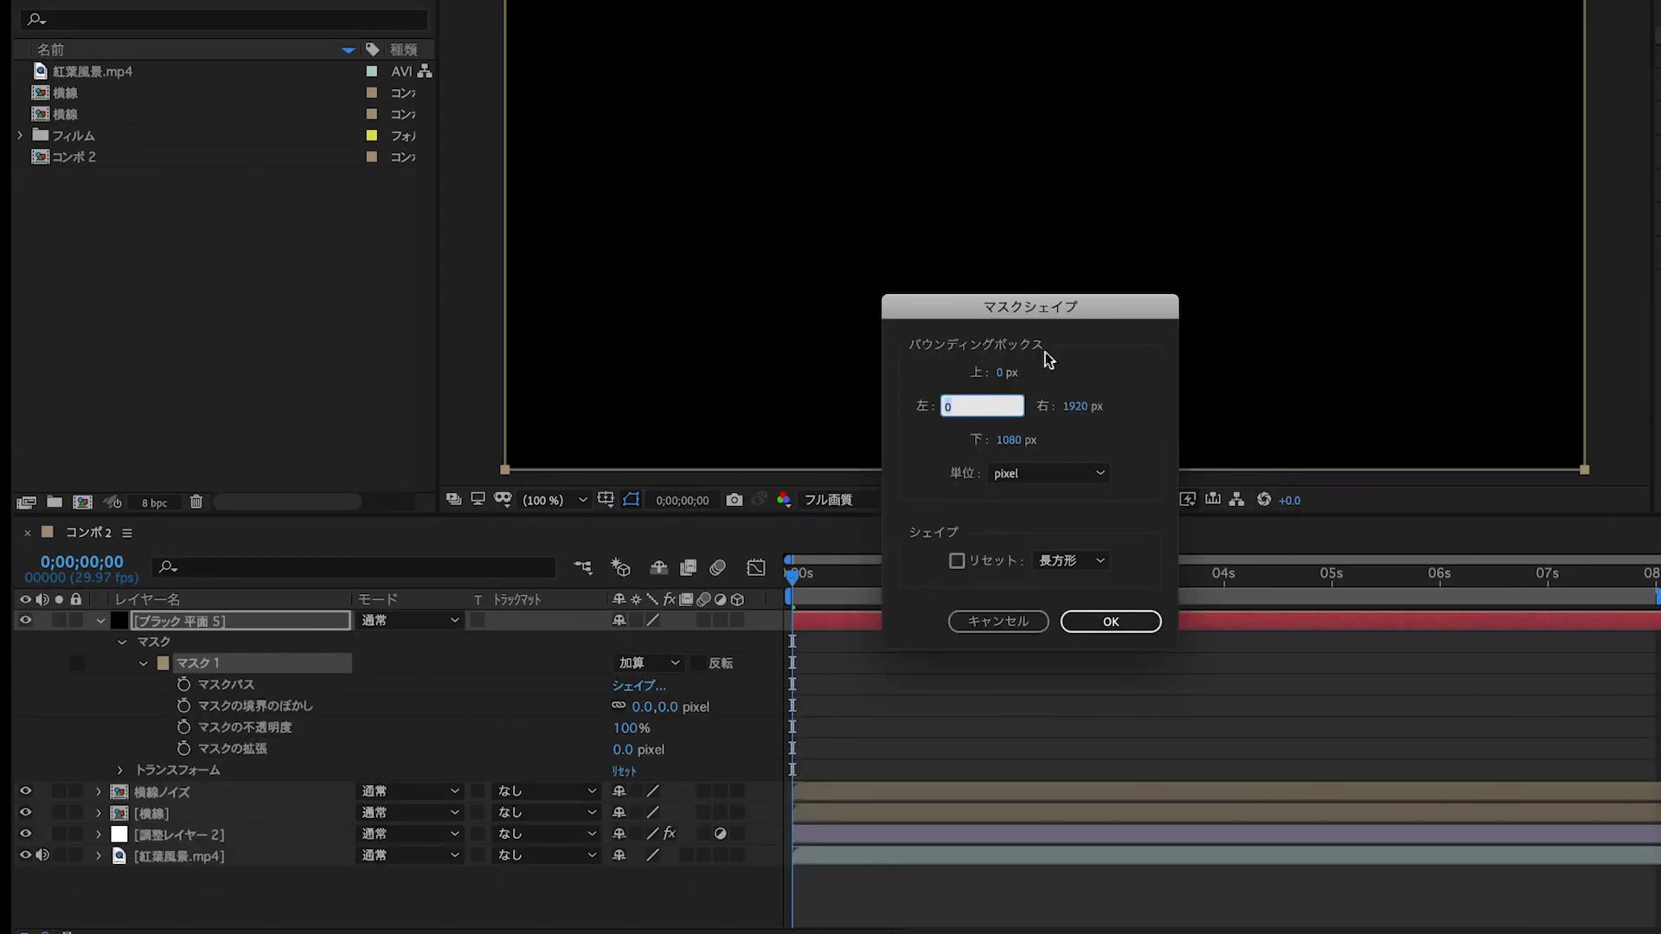
drag(1013, 377, 1131, 384)
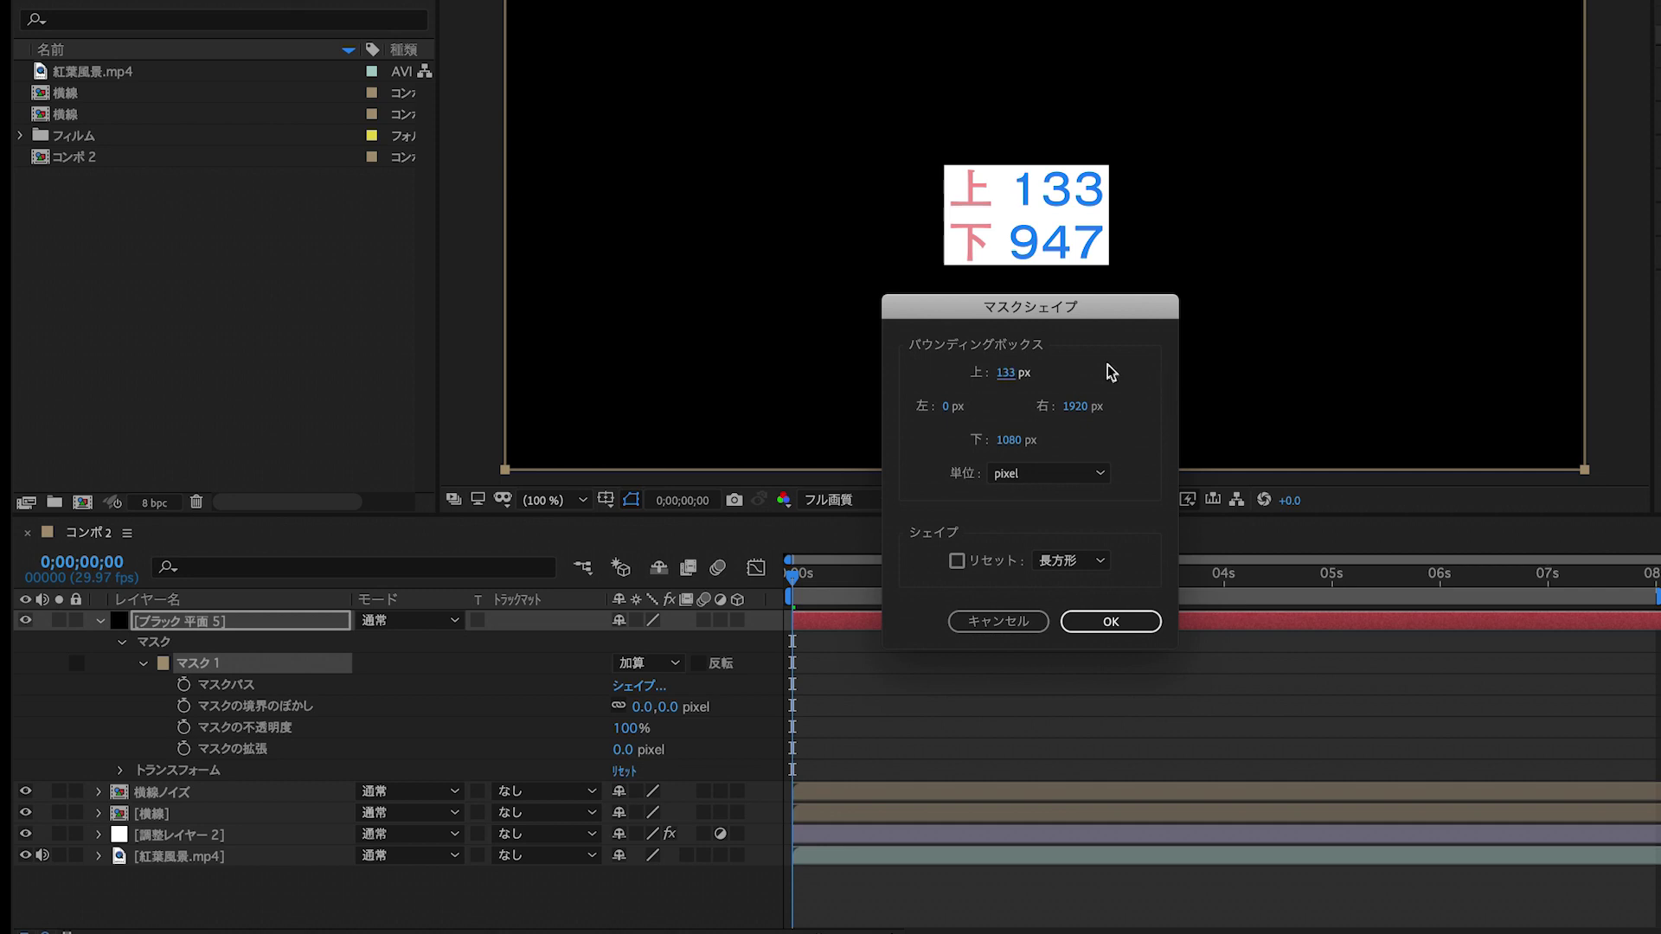
click(1016, 439)
text(-133)
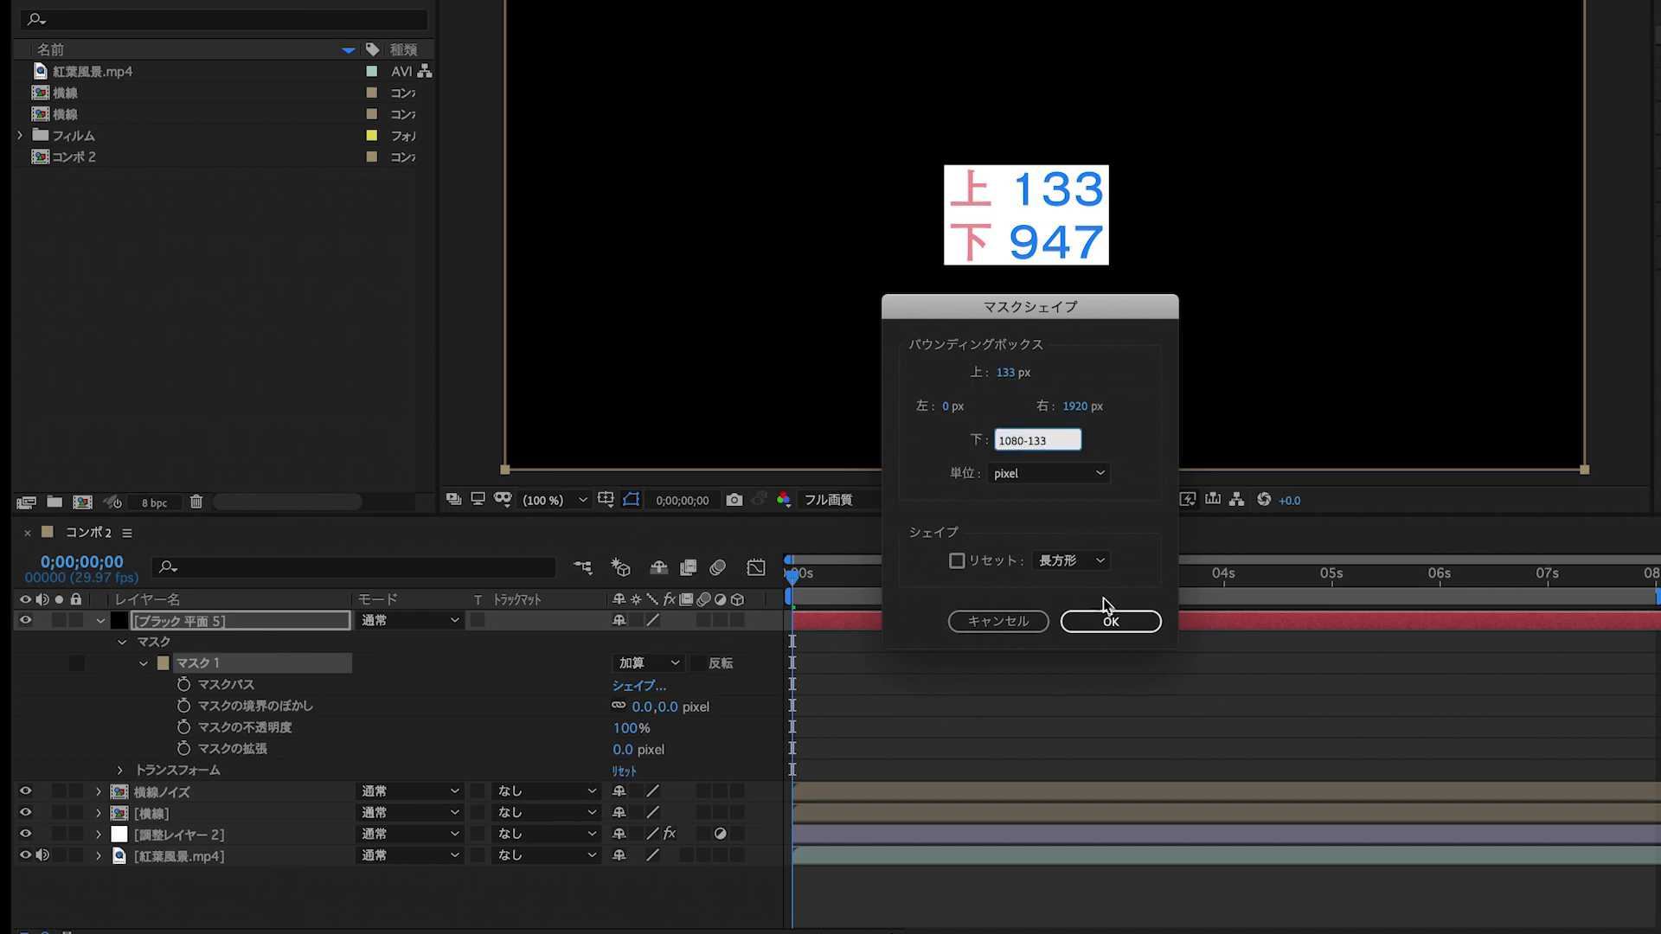
click(1107, 616)
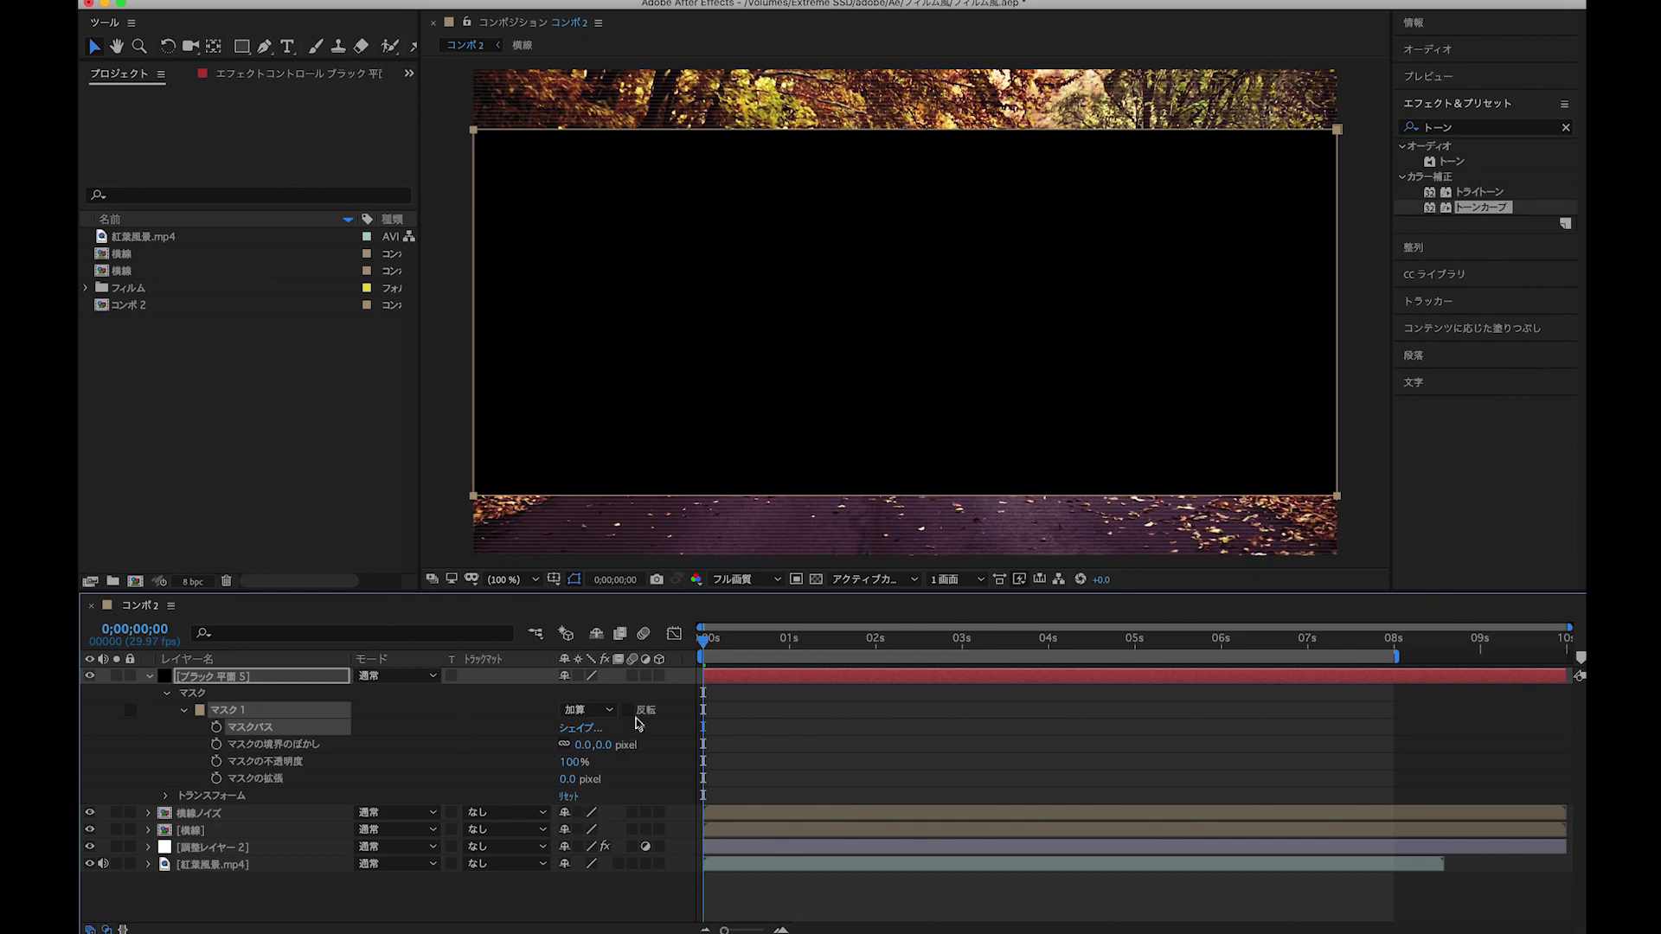
click(629, 710)
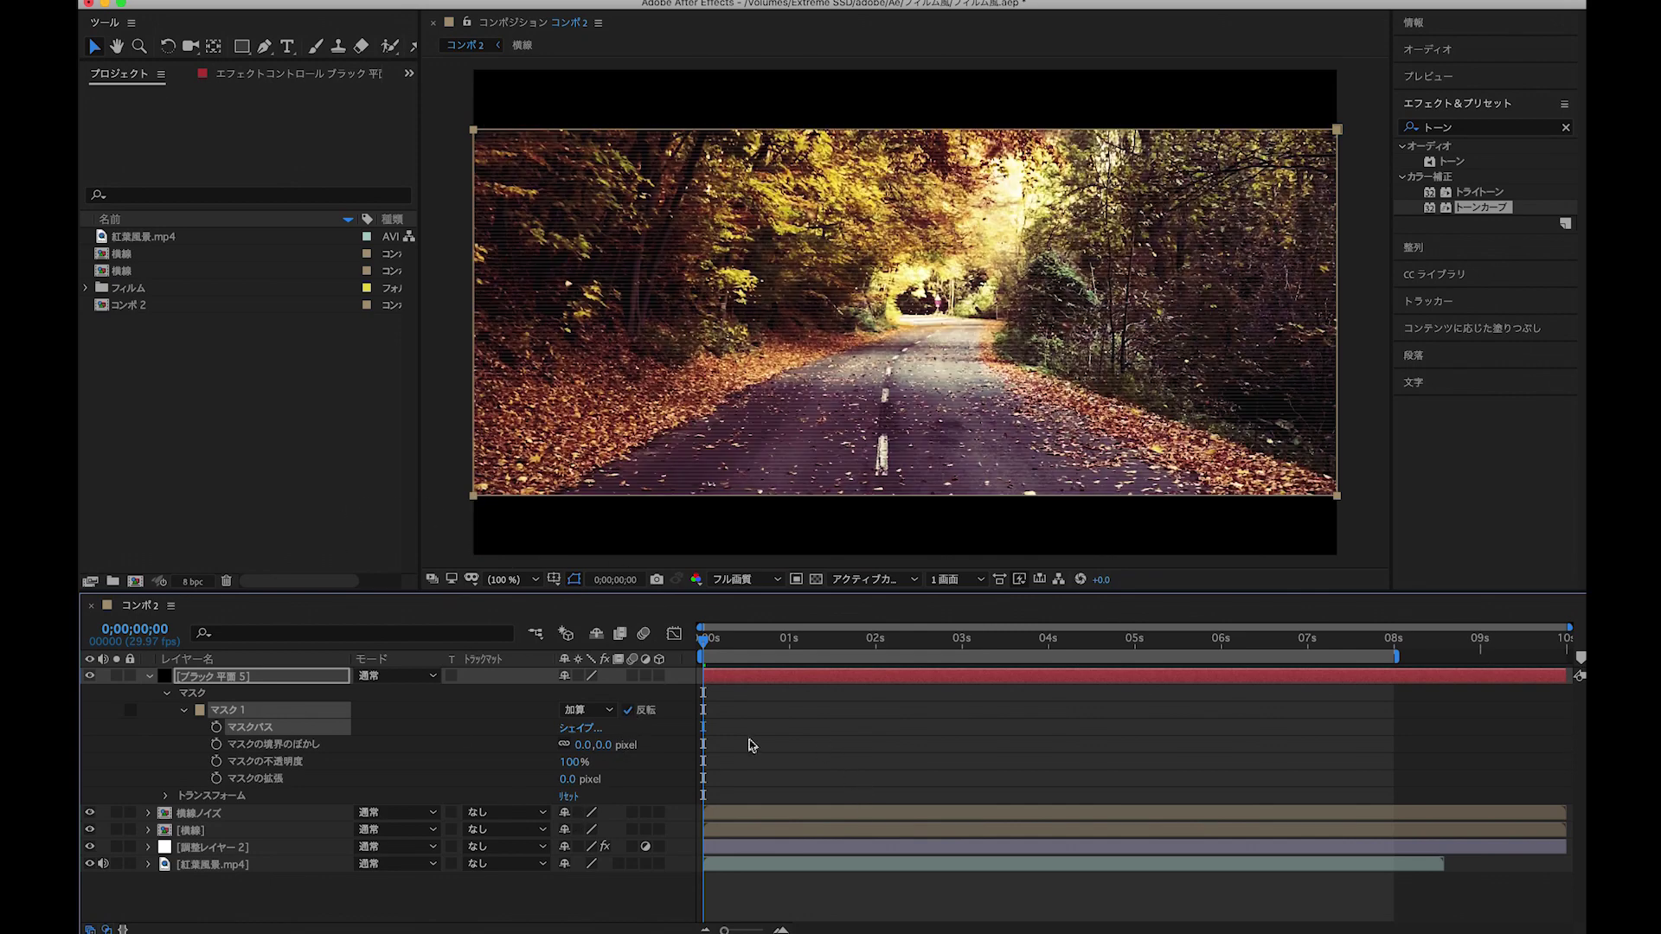
click(149, 676)
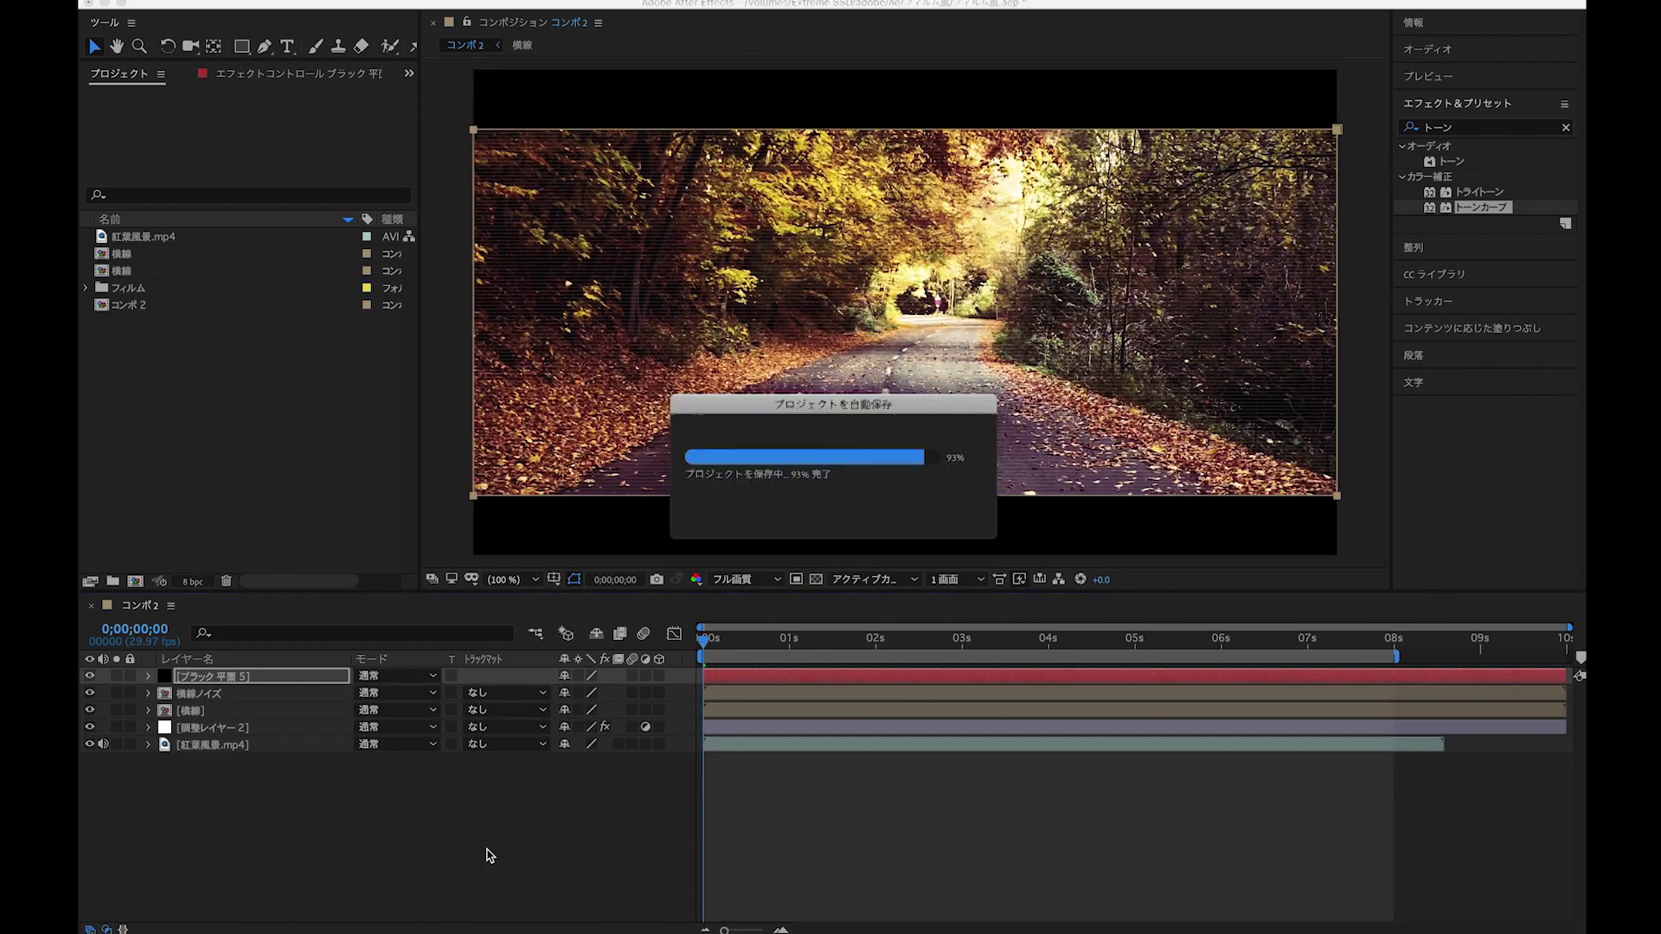
Preview the composition, then retune the red and blue curve points to remove the purple cast.
click(1029, 852)
key(space)
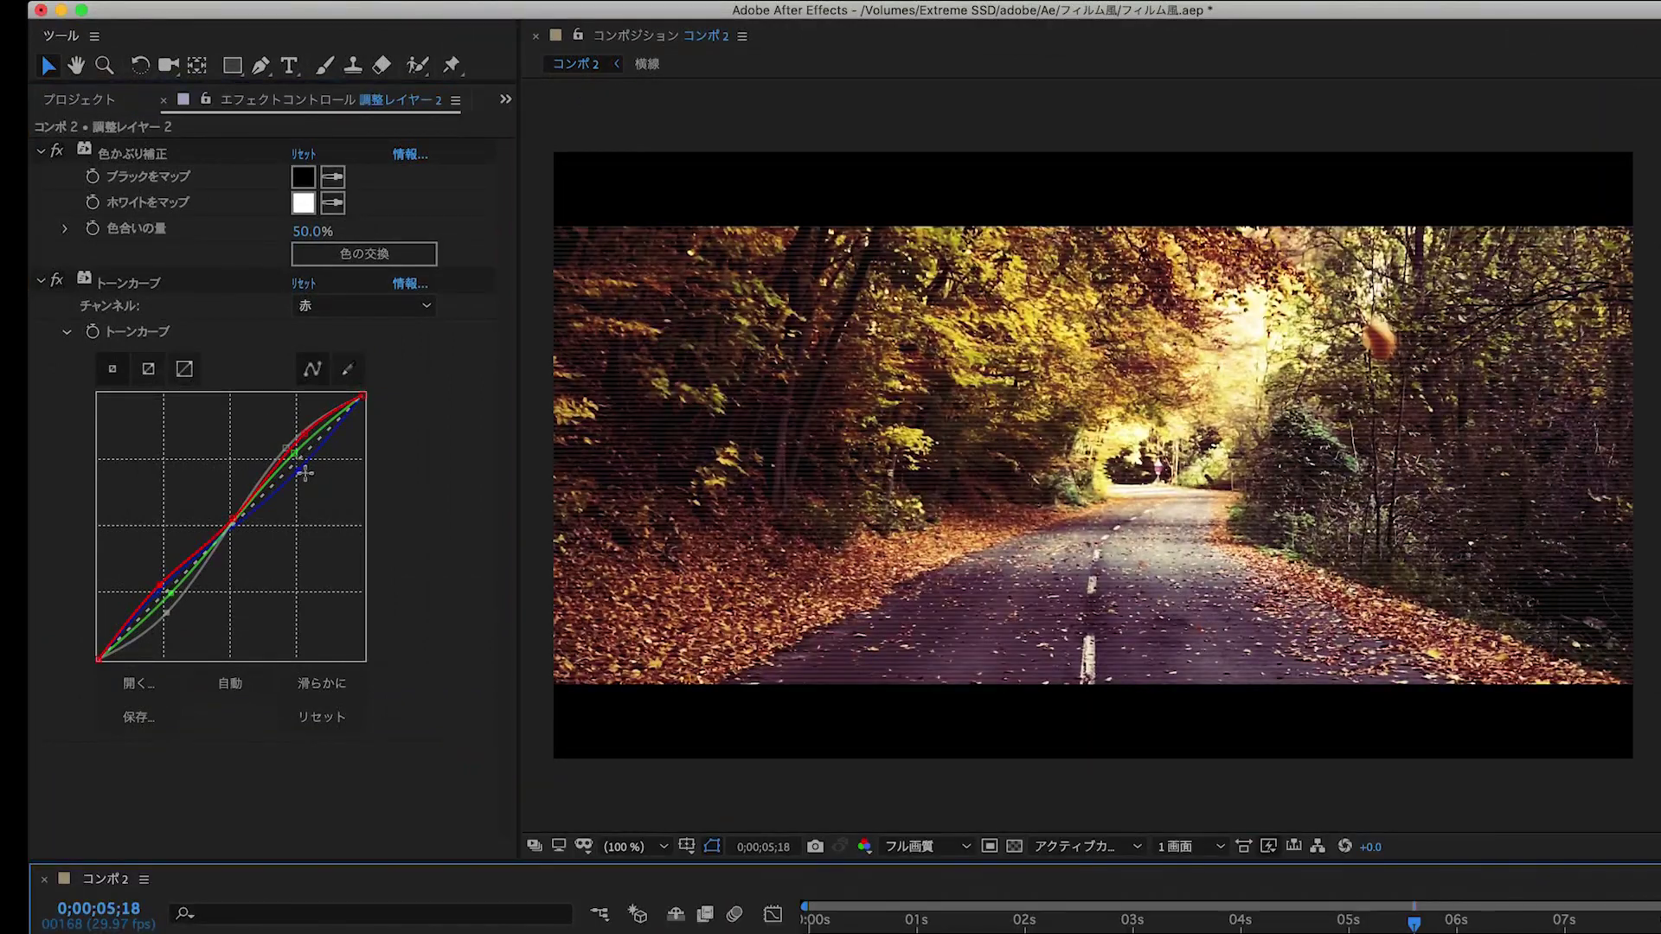
drag(305, 473, 319, 435)
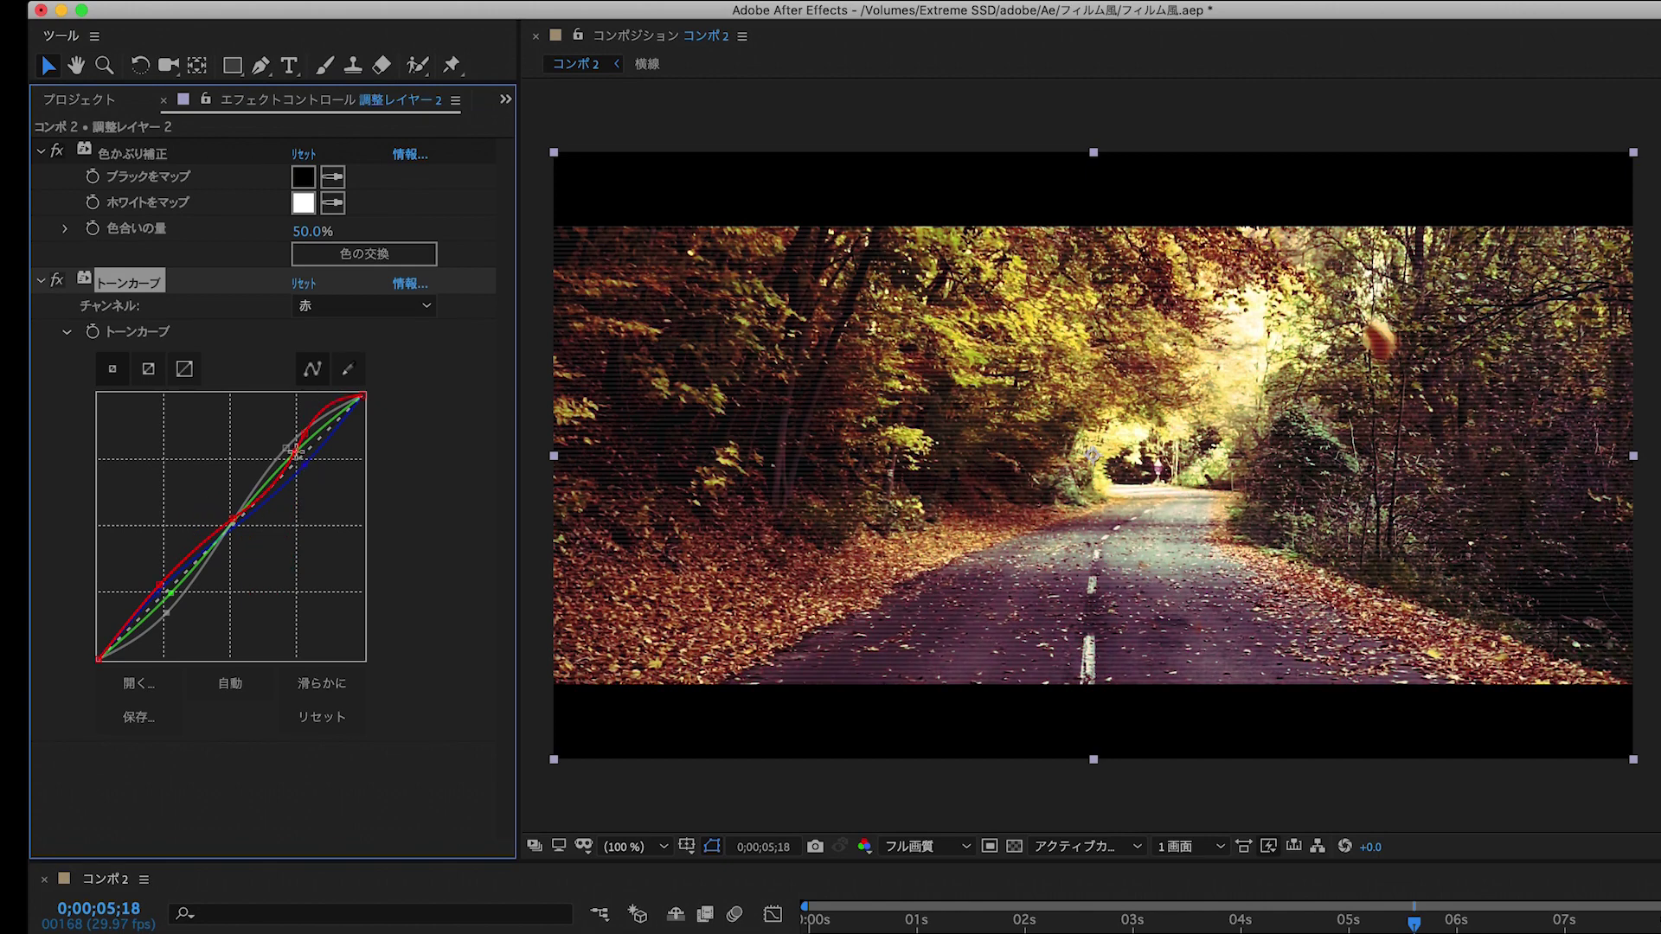
mouse_move(318, 436)
mouse_down()
mouse_move(288, 432)
mouse_move(310, 474)
mouse_up()
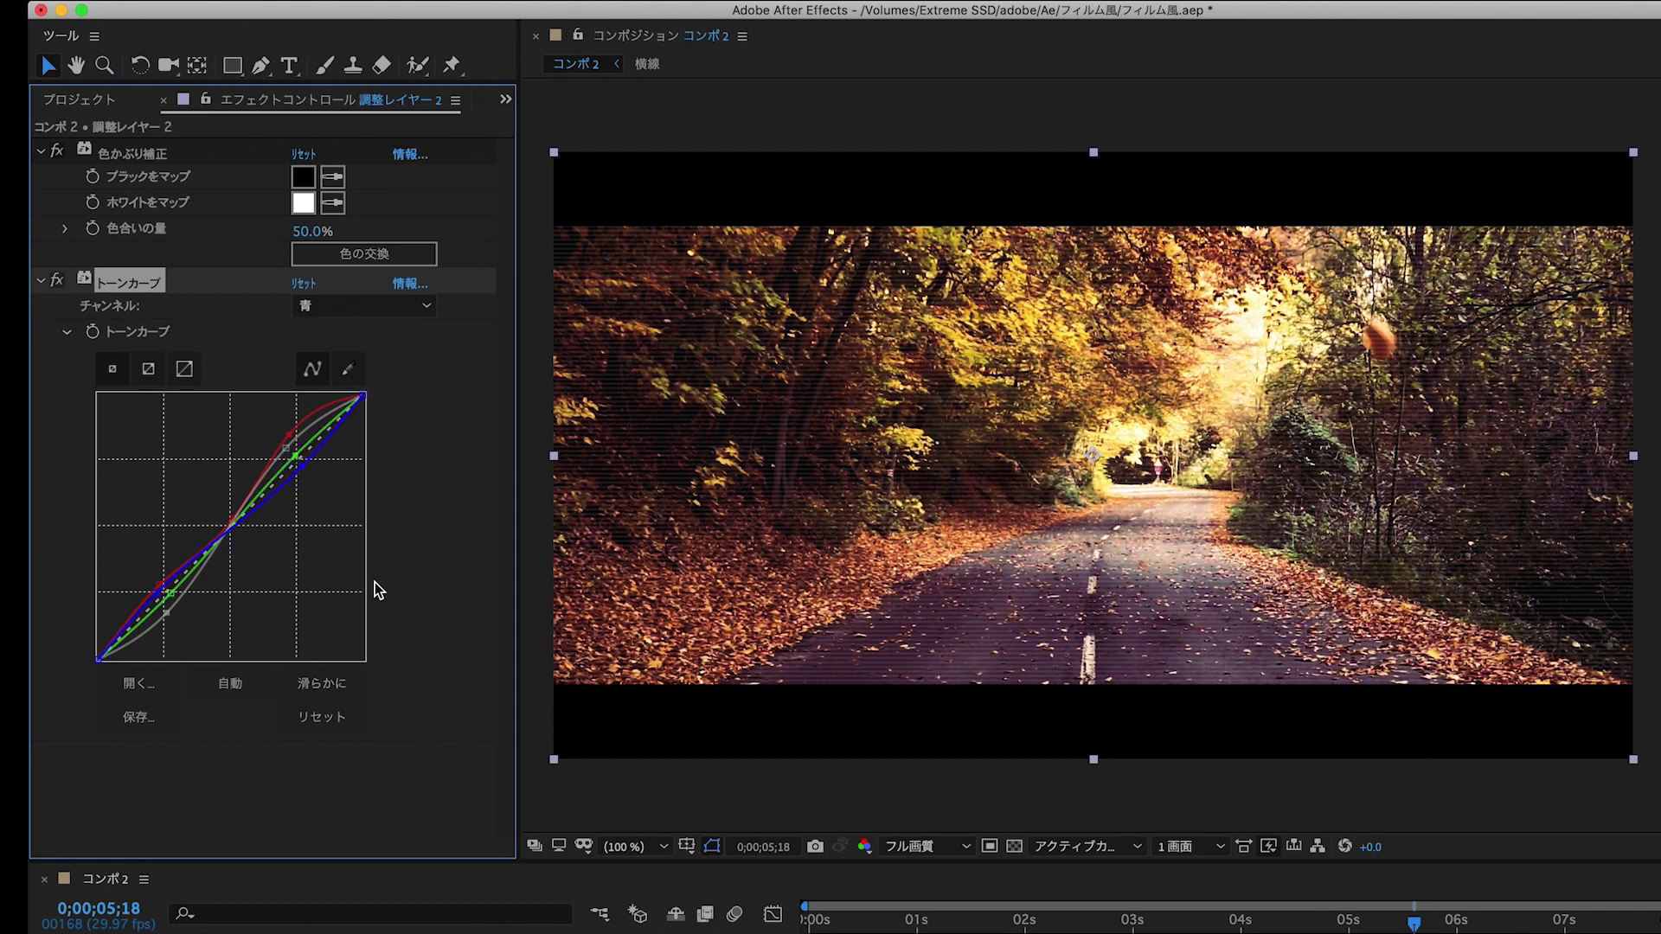
drag(161, 597, 169, 608)
drag(168, 603, 170, 607)
click(167, 599)
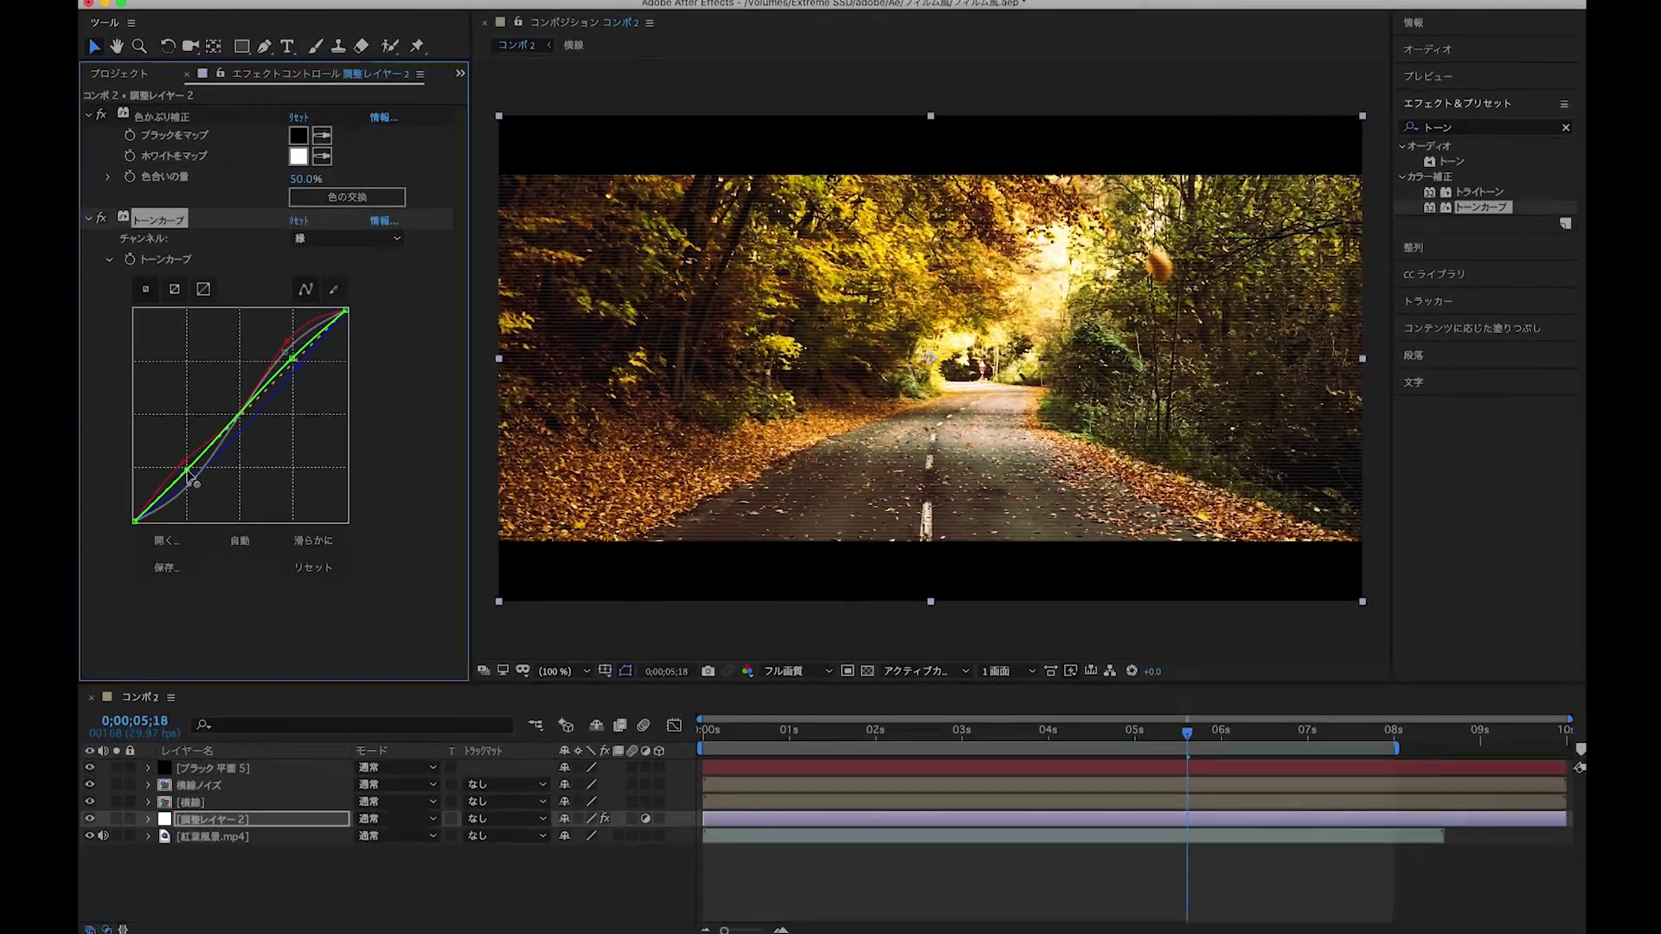
Return the playhead to the start of コンポ 2 and play the preview.
click(571, 856)
drag(1172, 737, 717, 731)
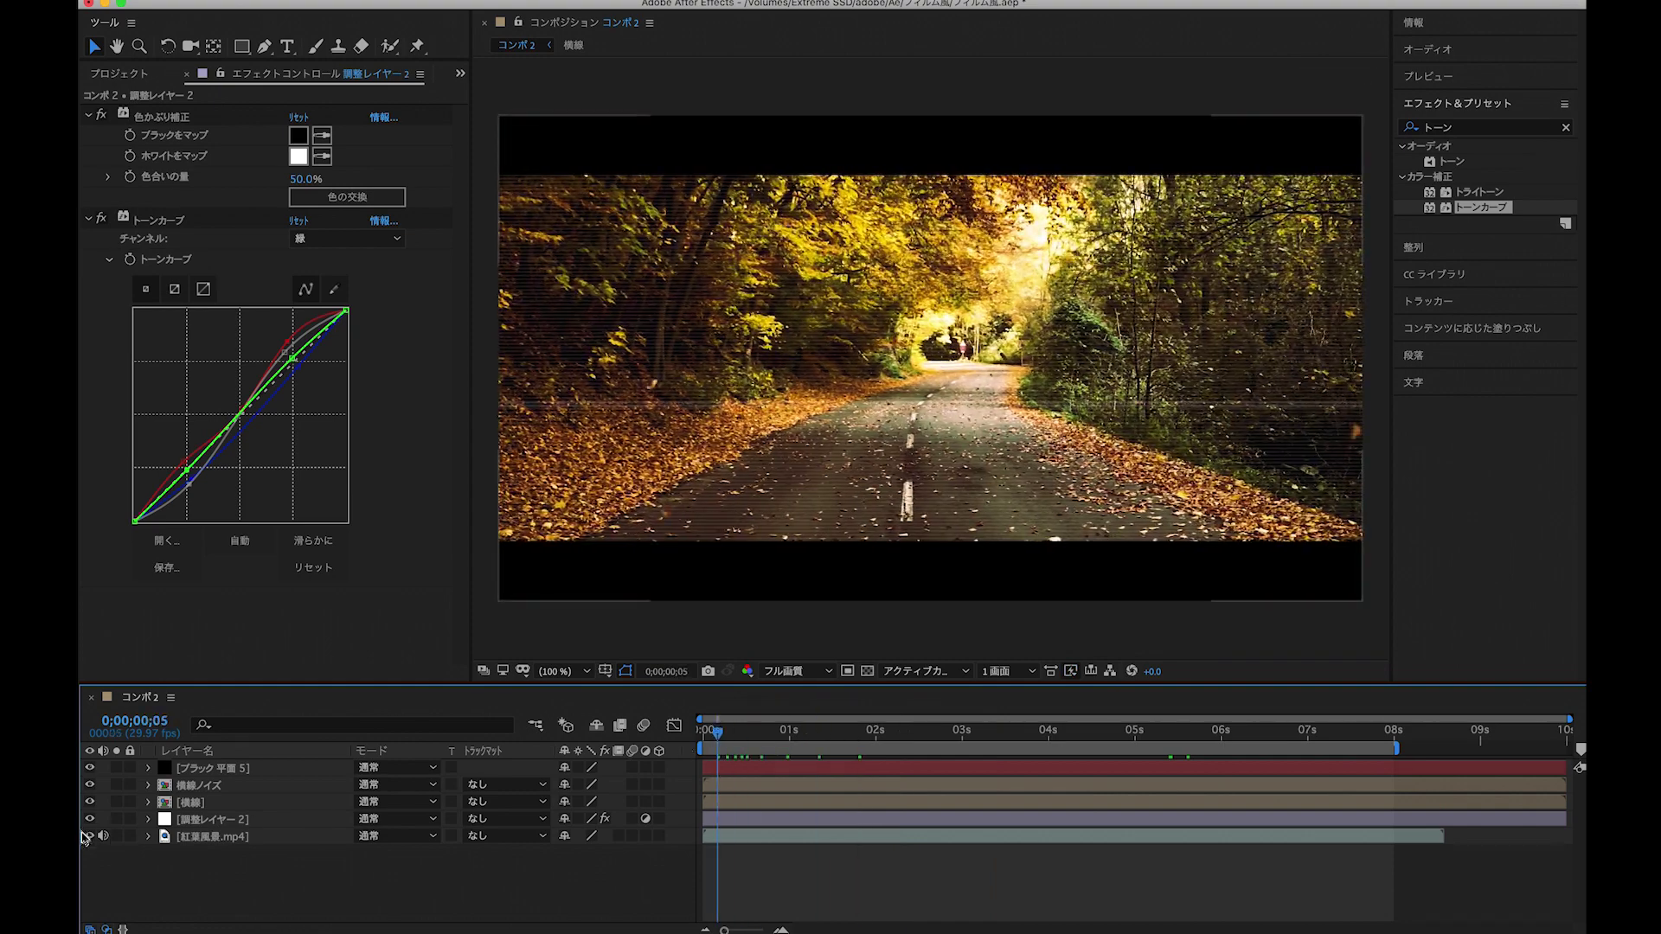
key(space)
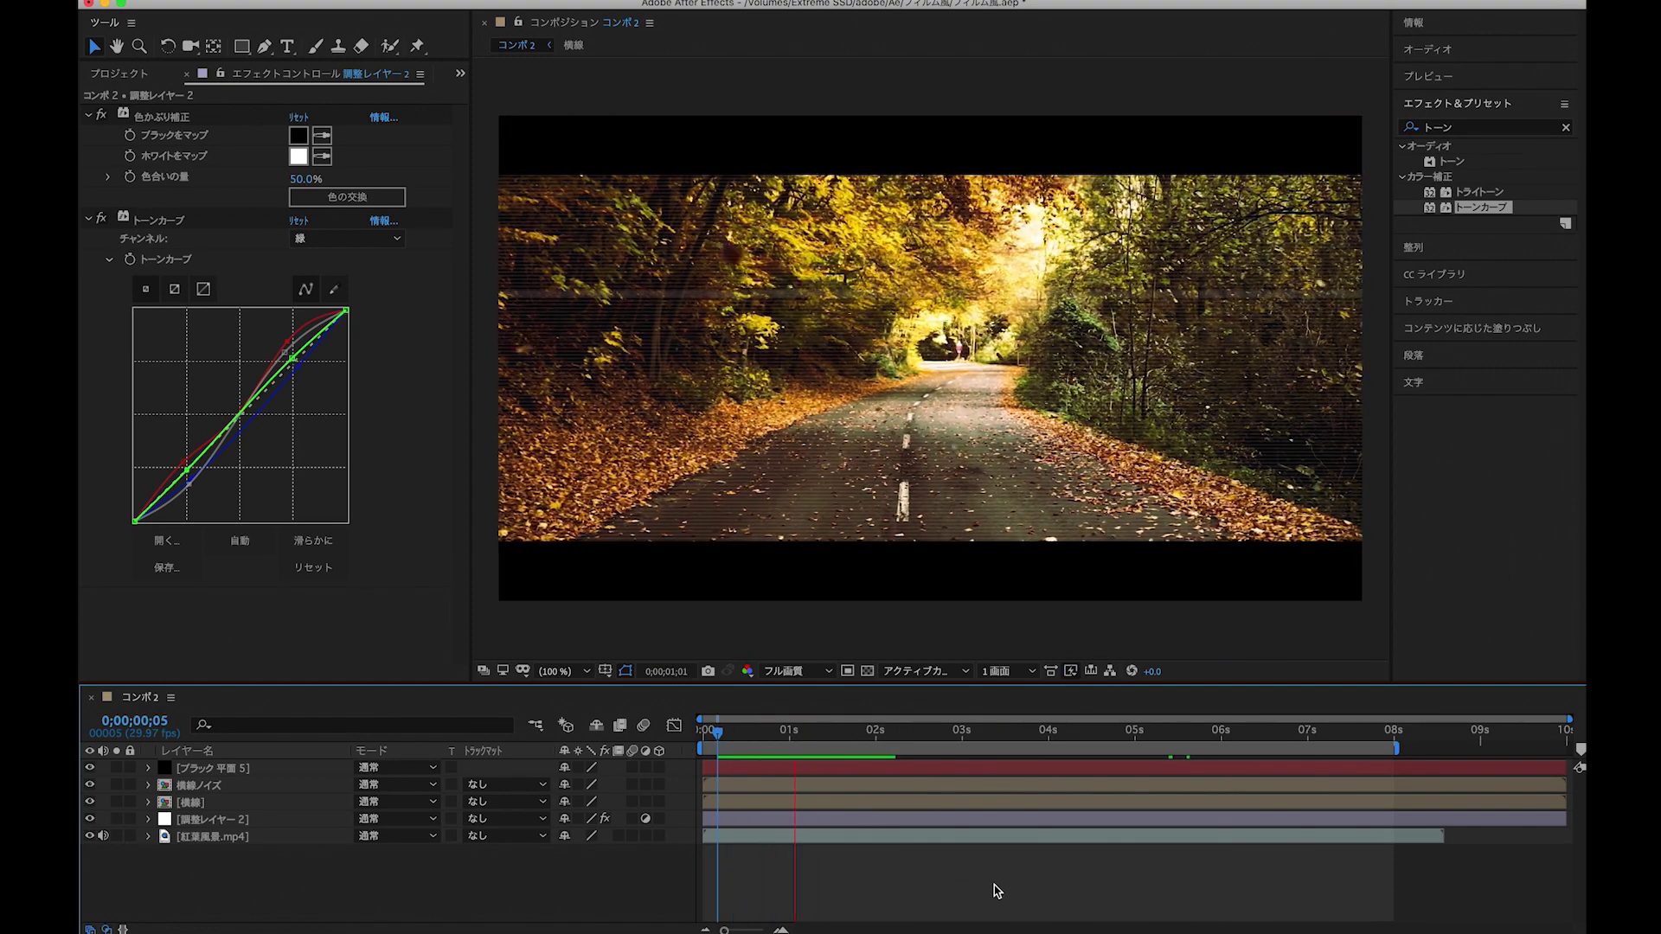